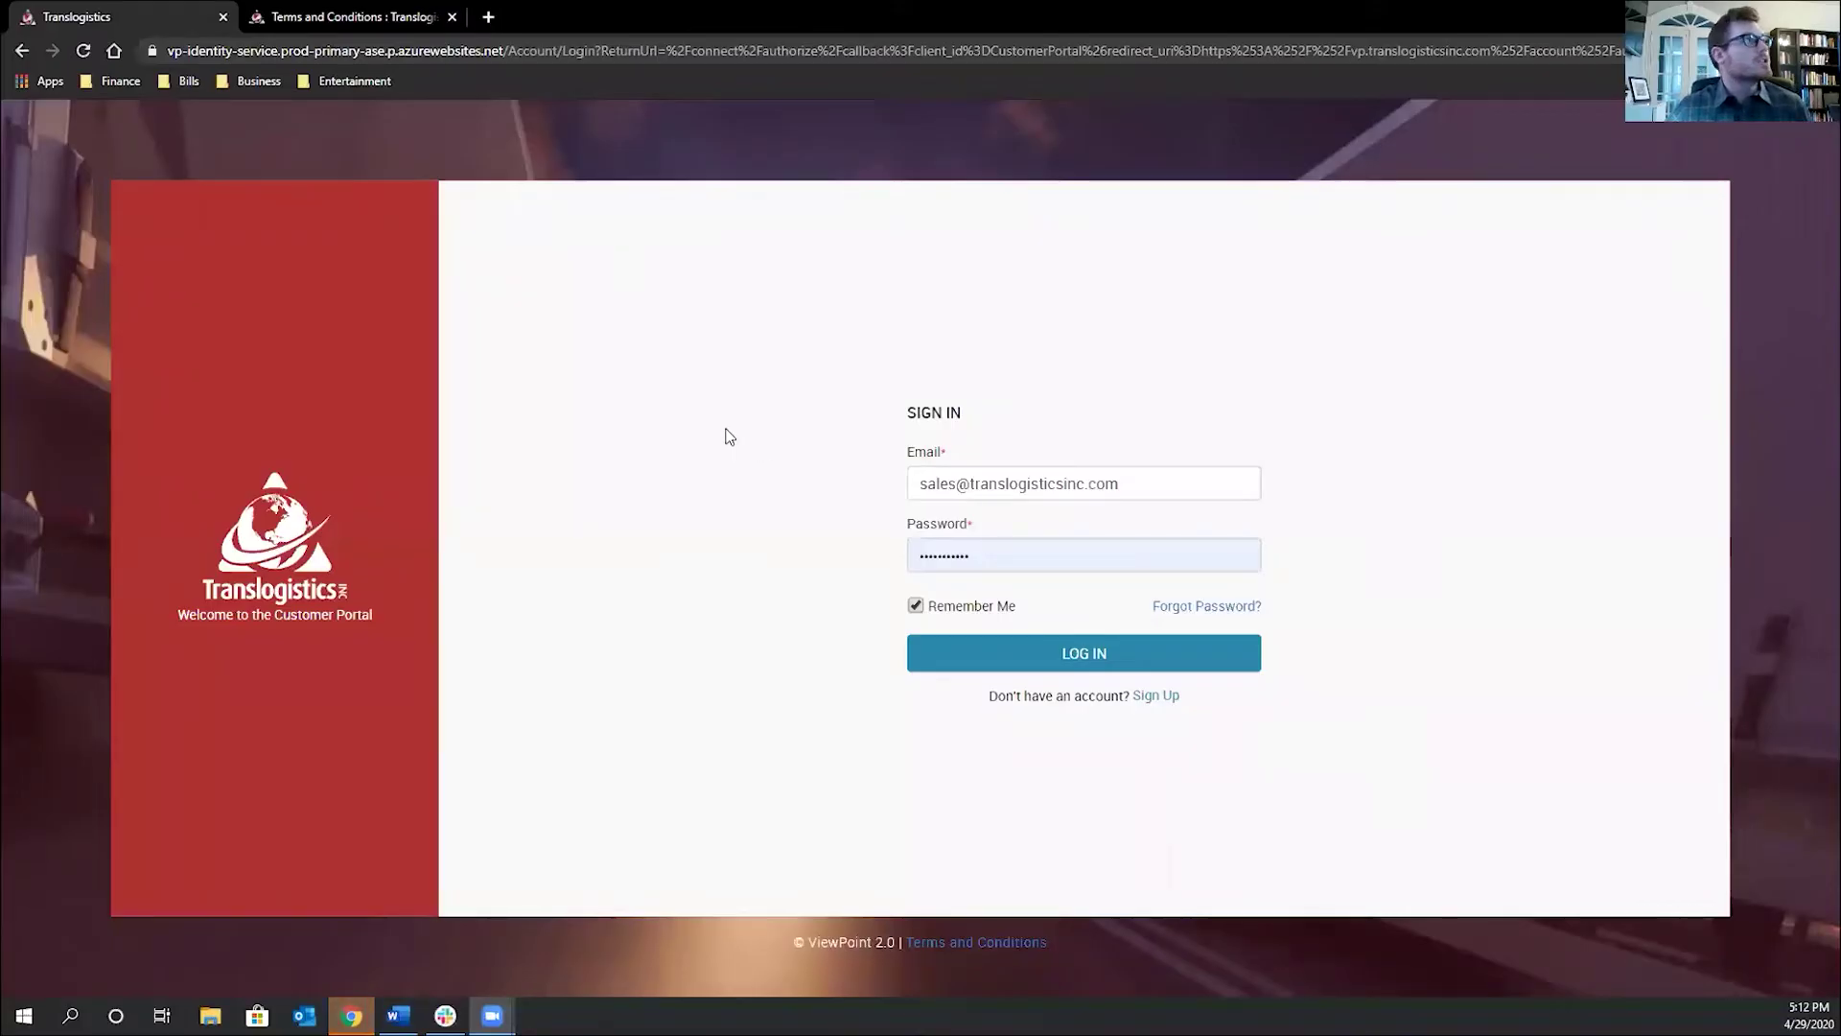
# Highlight the portal's web address, then click away to deselect it
pyautogui.click(252, 53)
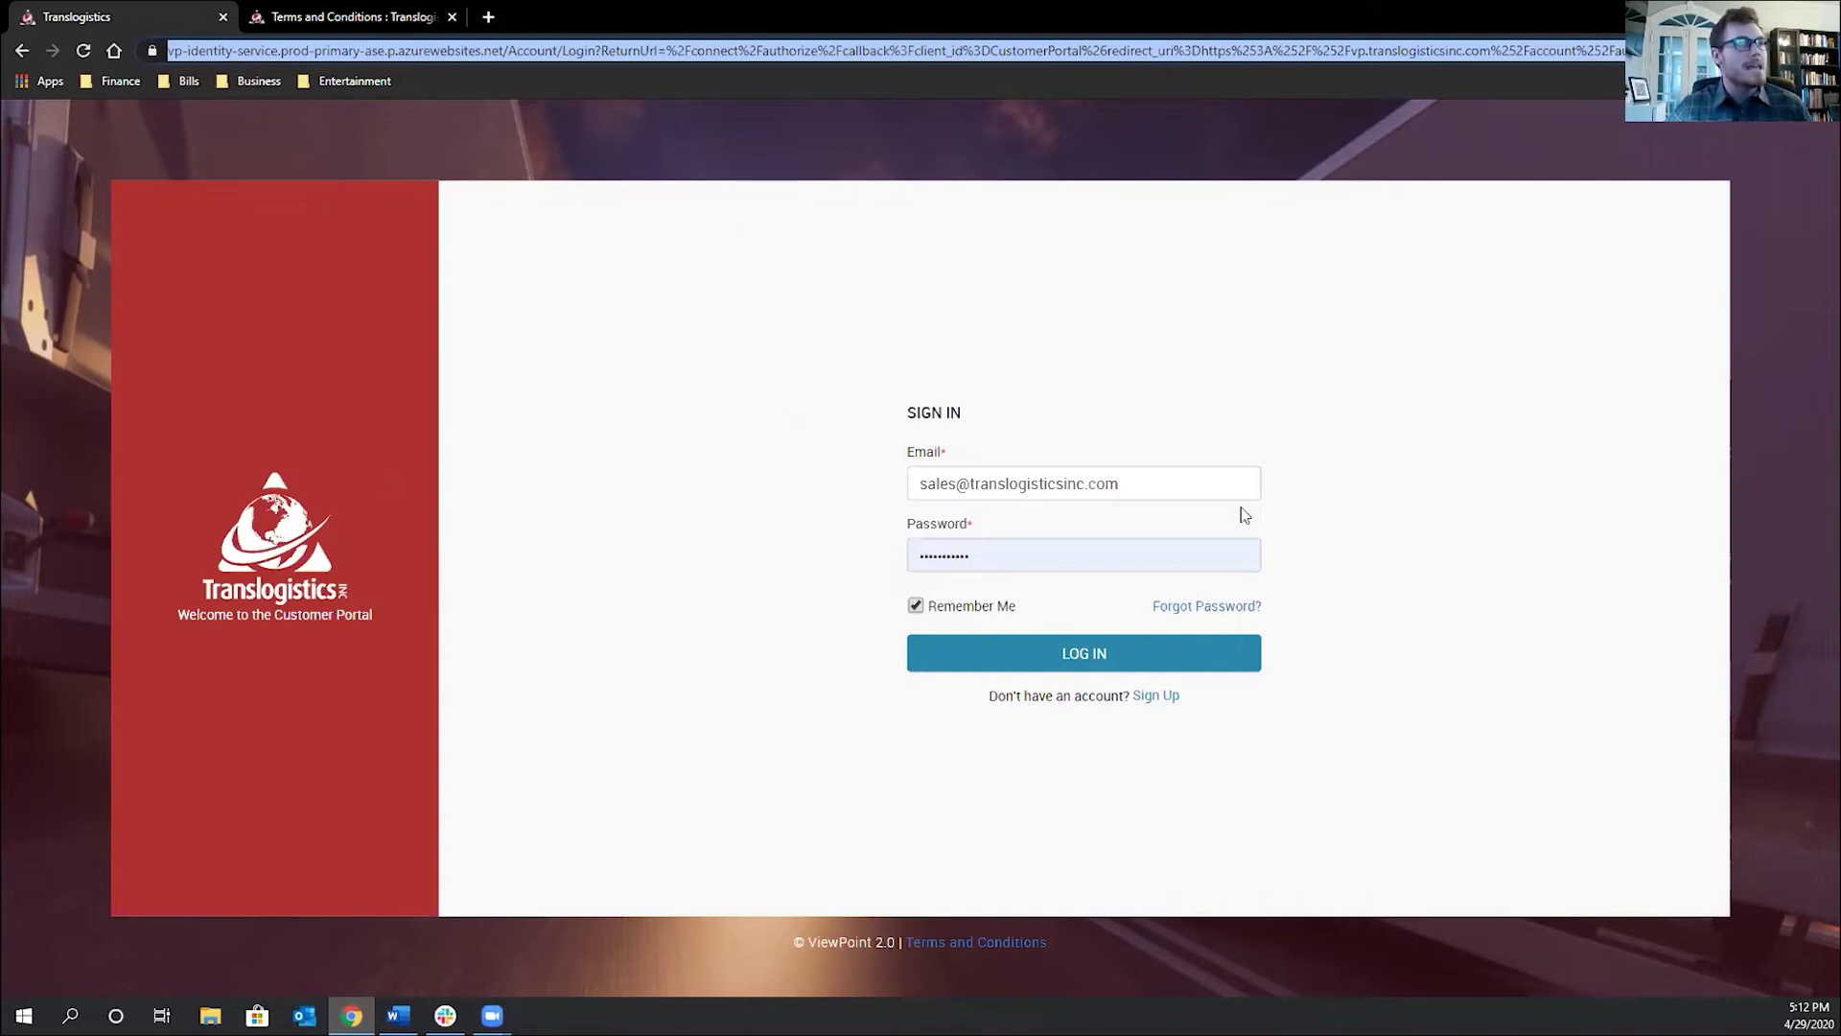
pyautogui.click(916, 359)
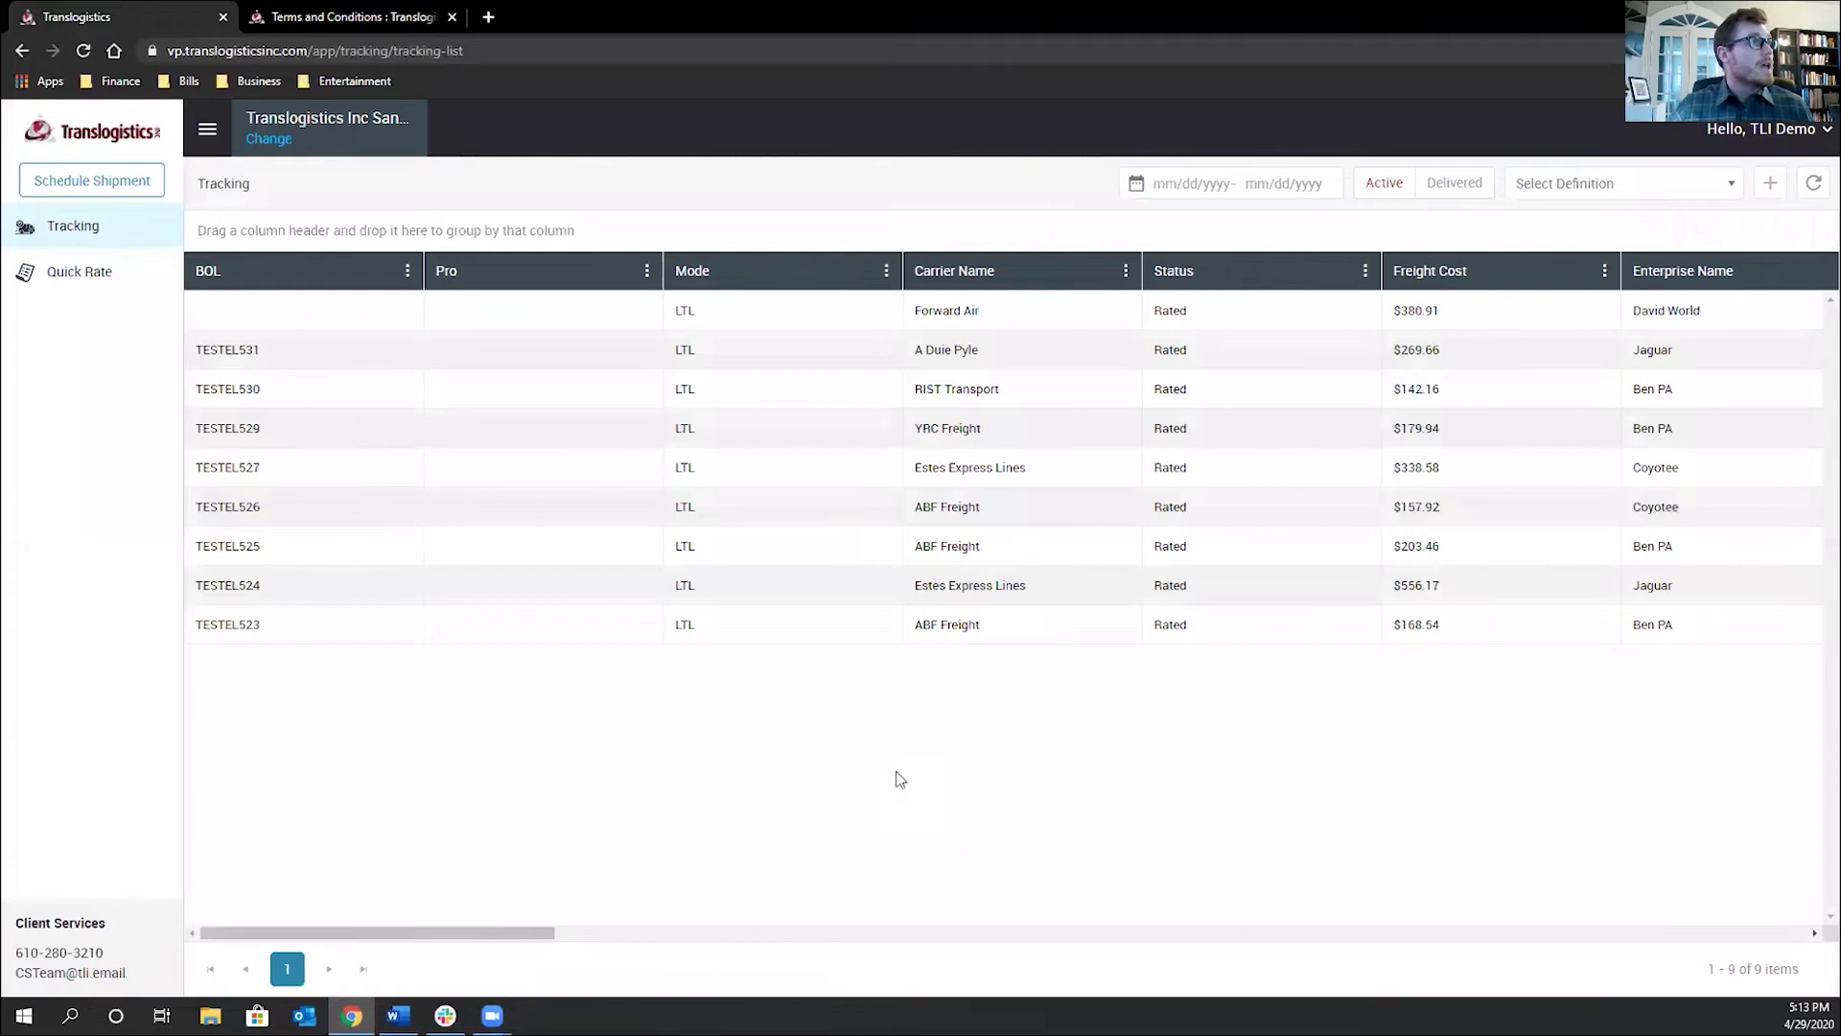
# Start a new shipment booking and switch the working enterprise to David World
pyautogui.click(124, 187)
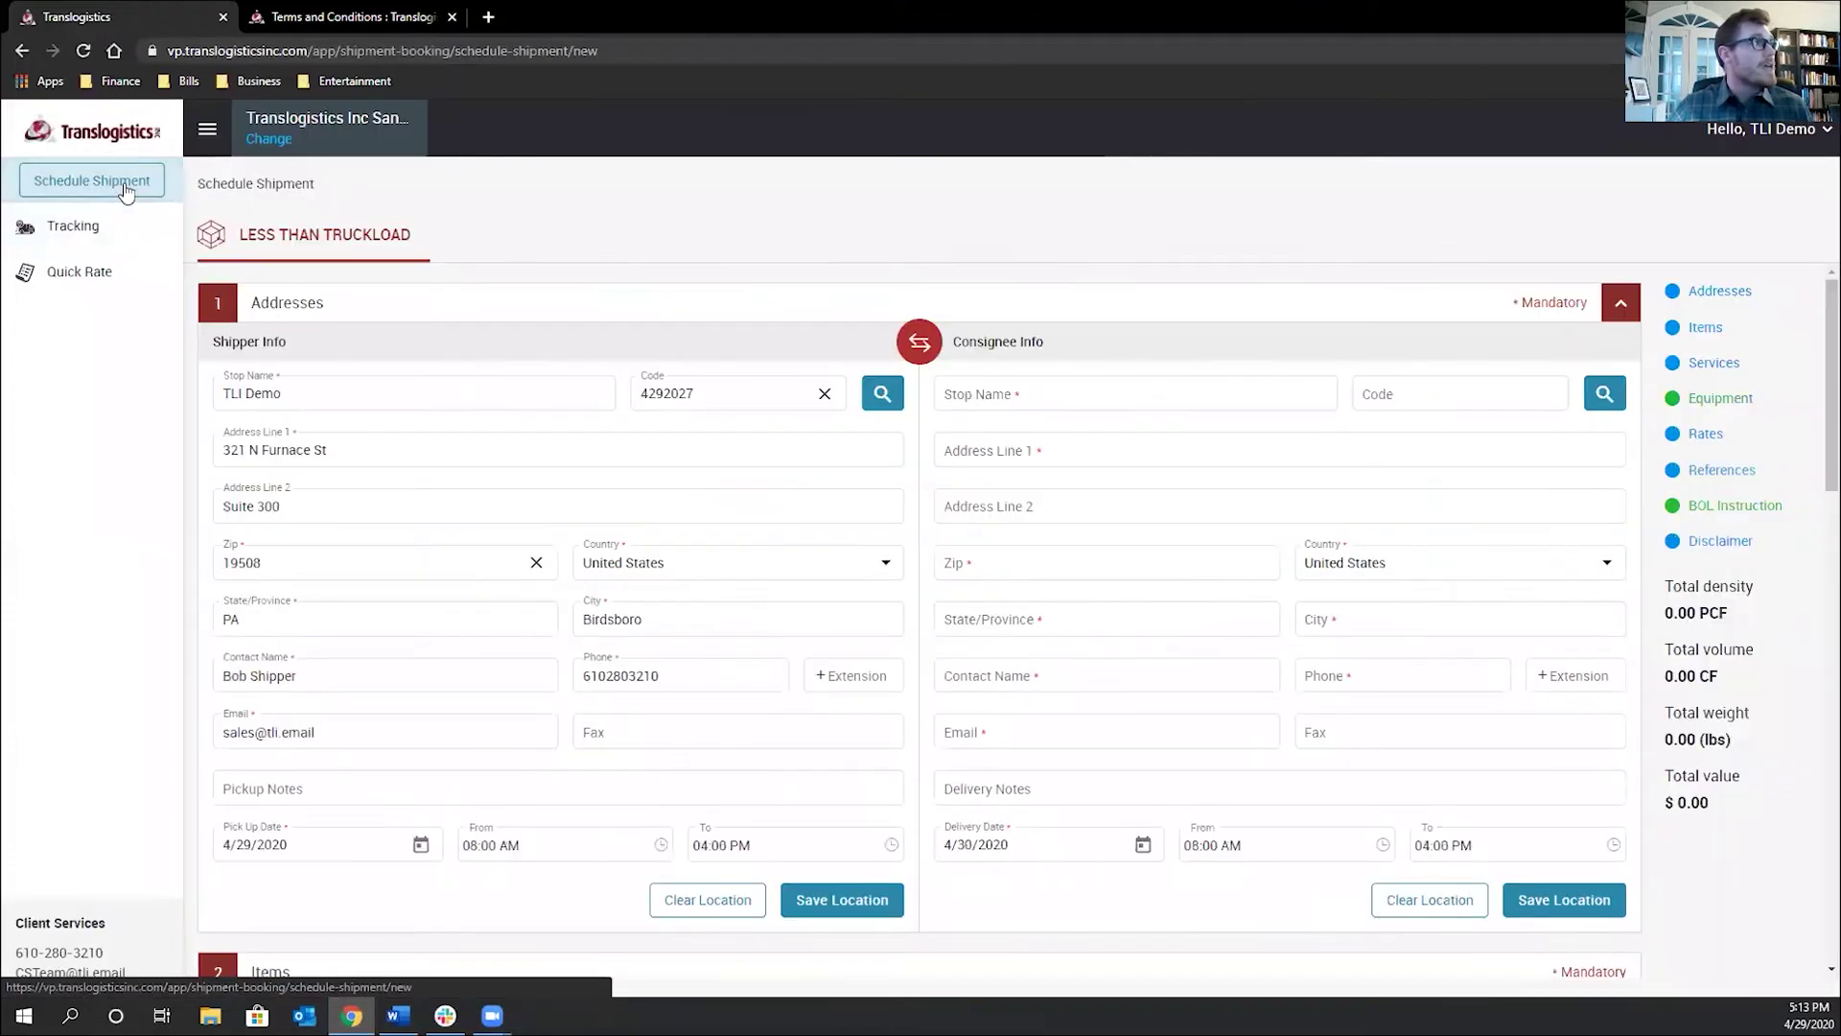
pyautogui.click(268, 141)
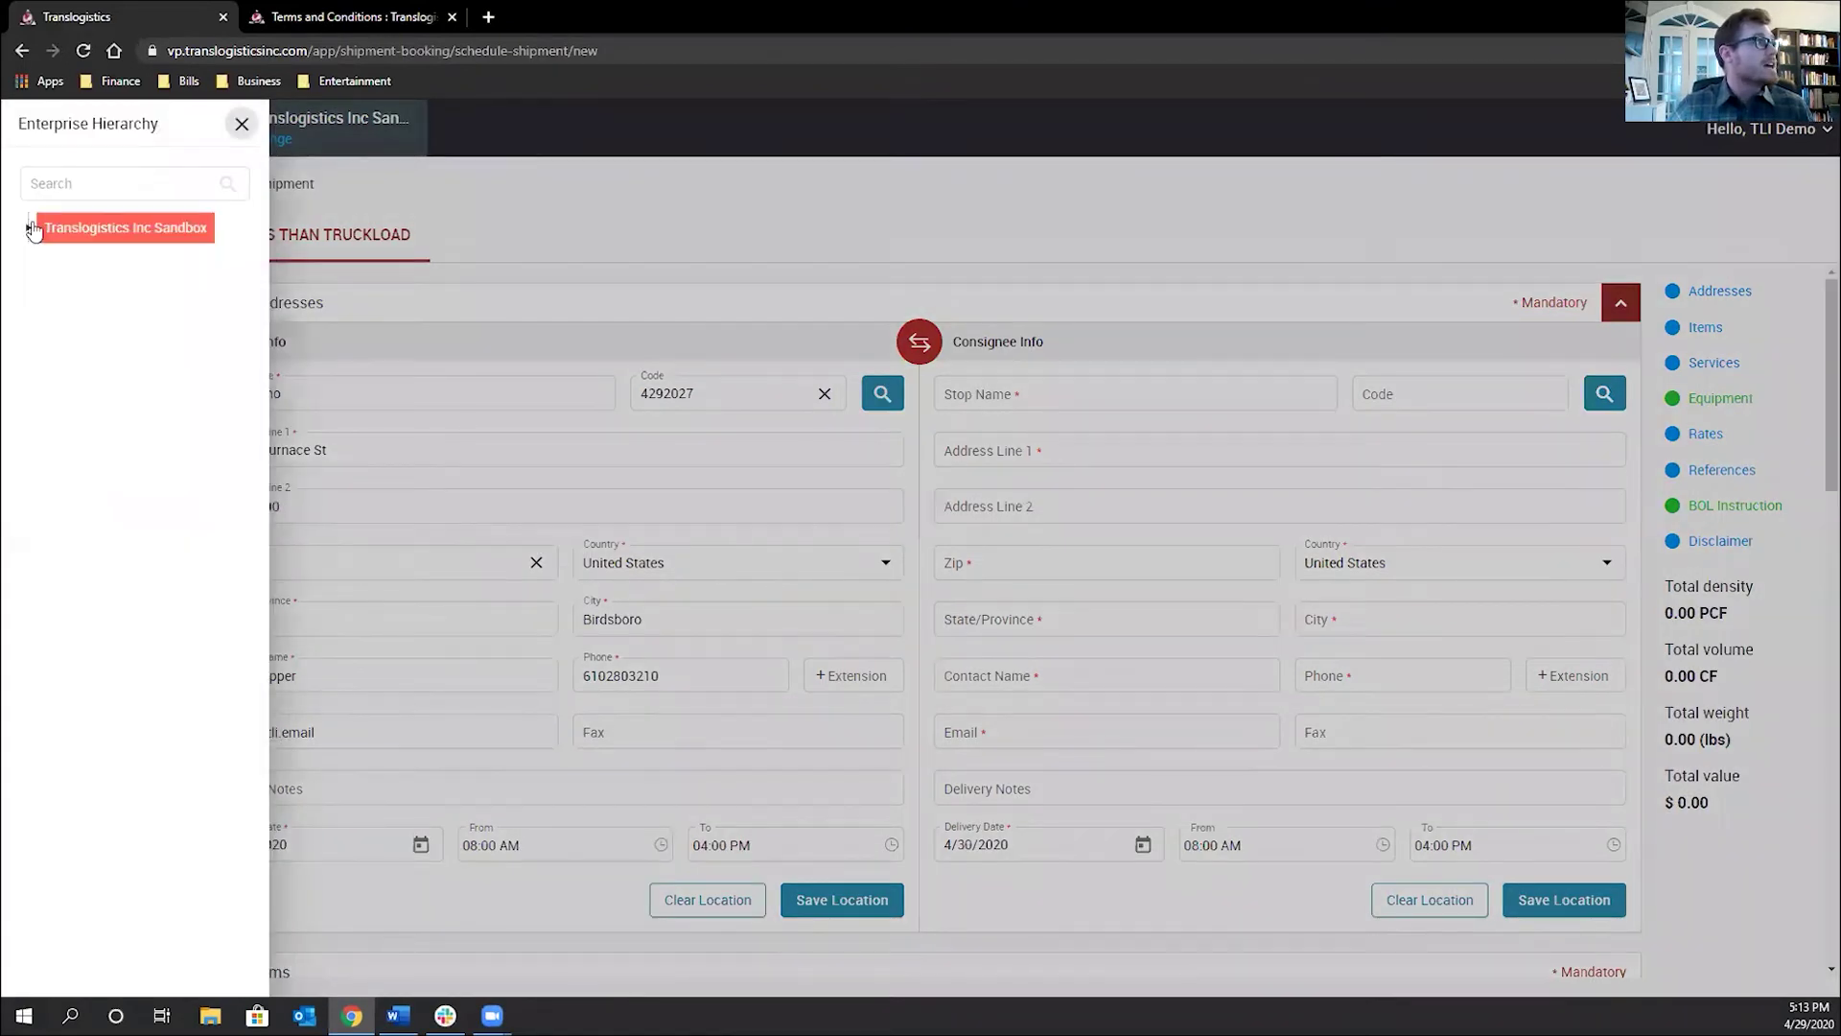
pyautogui.click(92, 289)
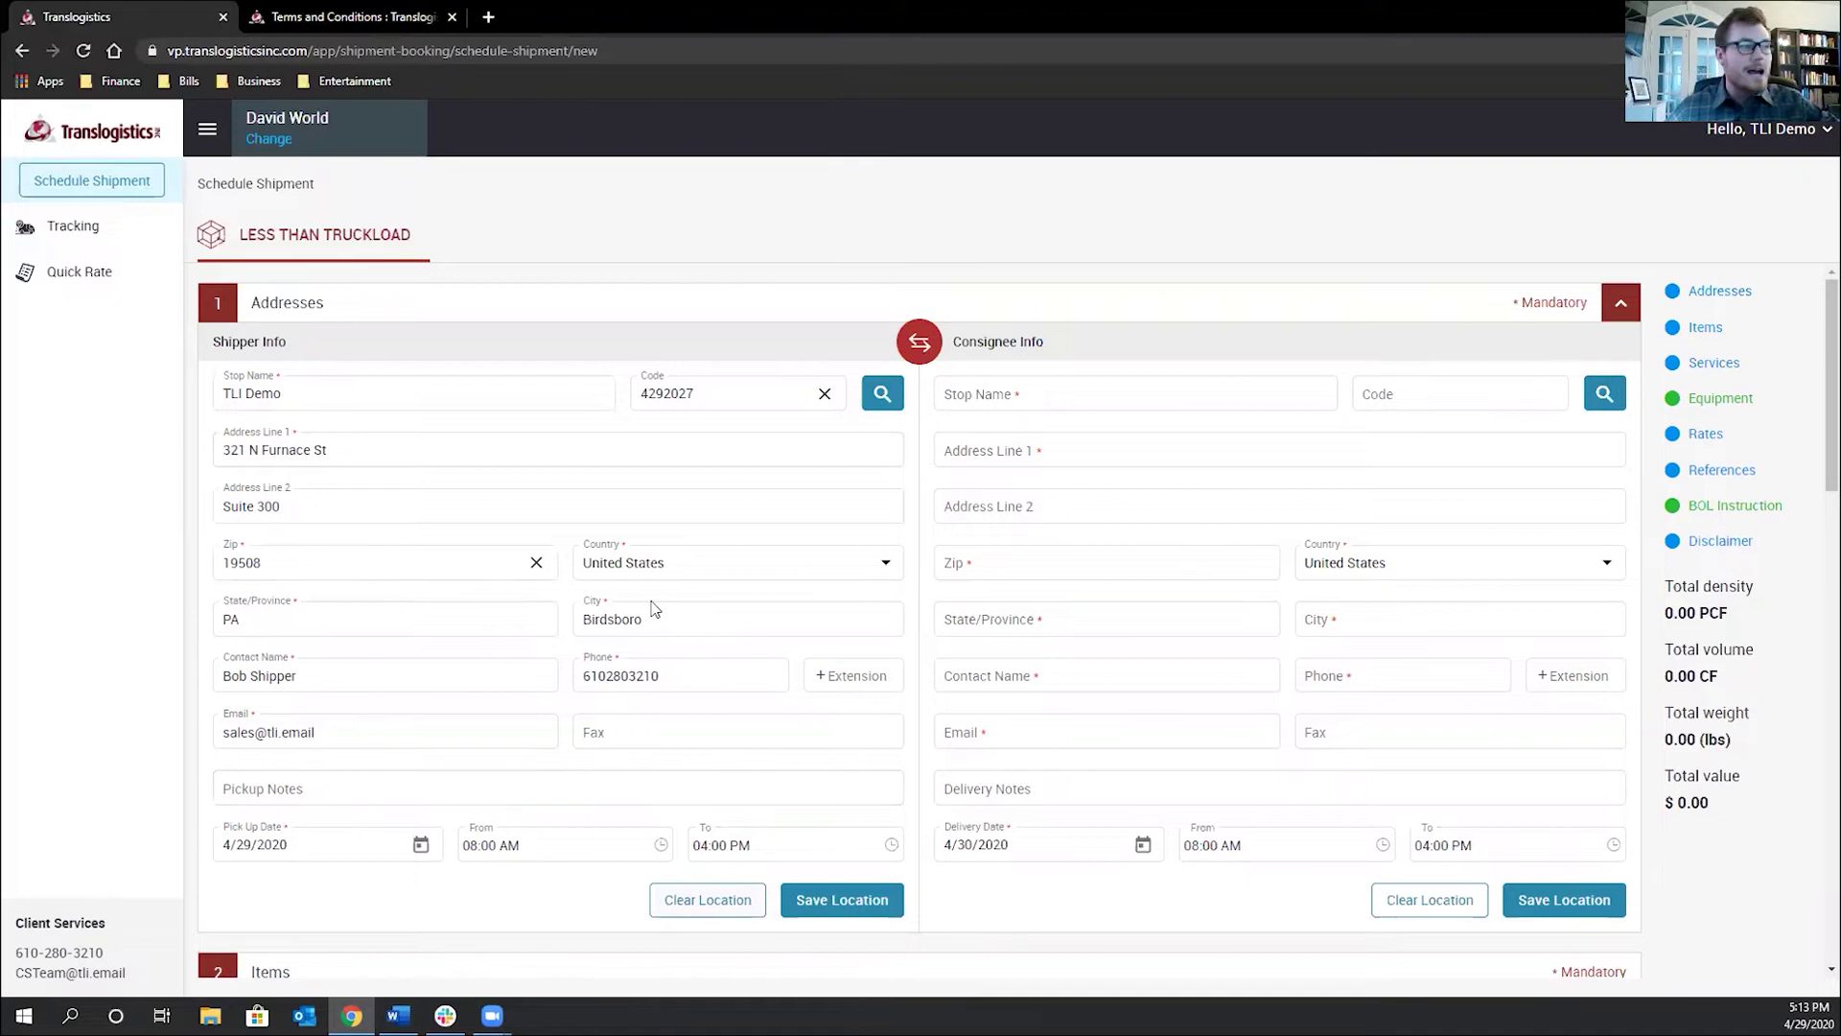
# Clear the shipper details and refill them from the TLI Demo saved address
pyautogui.press('Return')
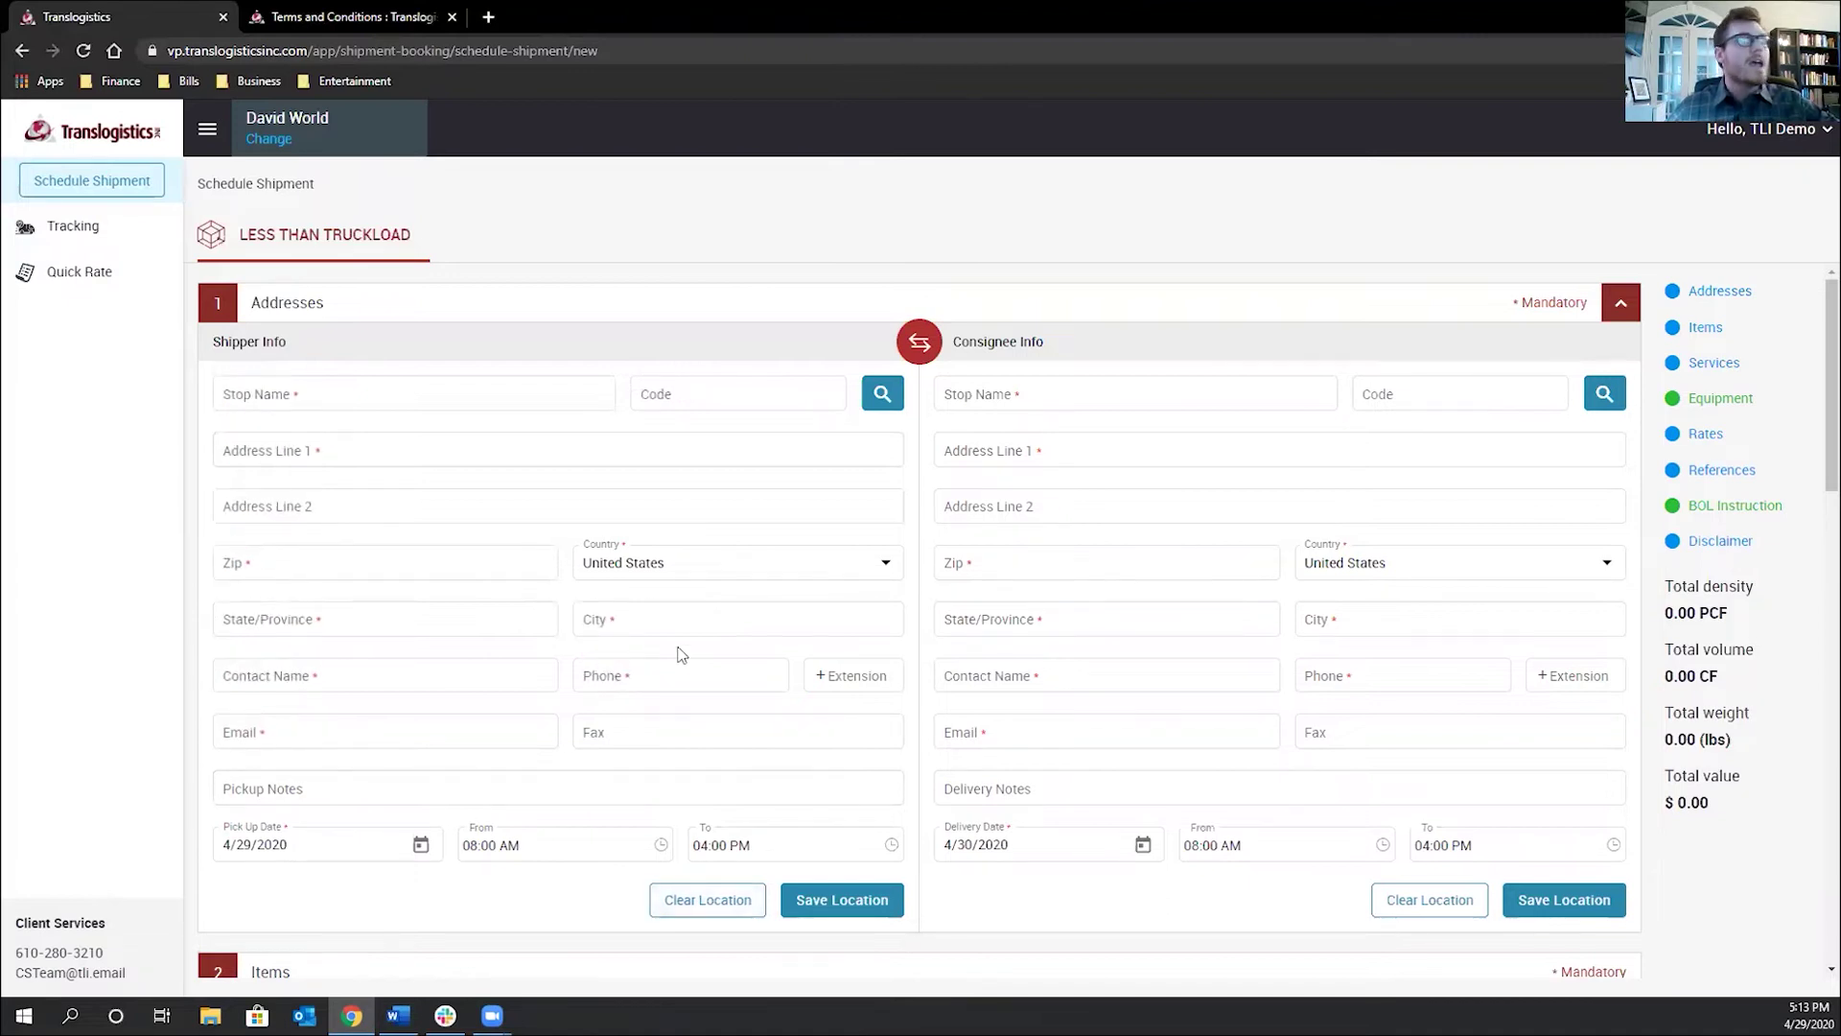
pyautogui.click(330, 396)
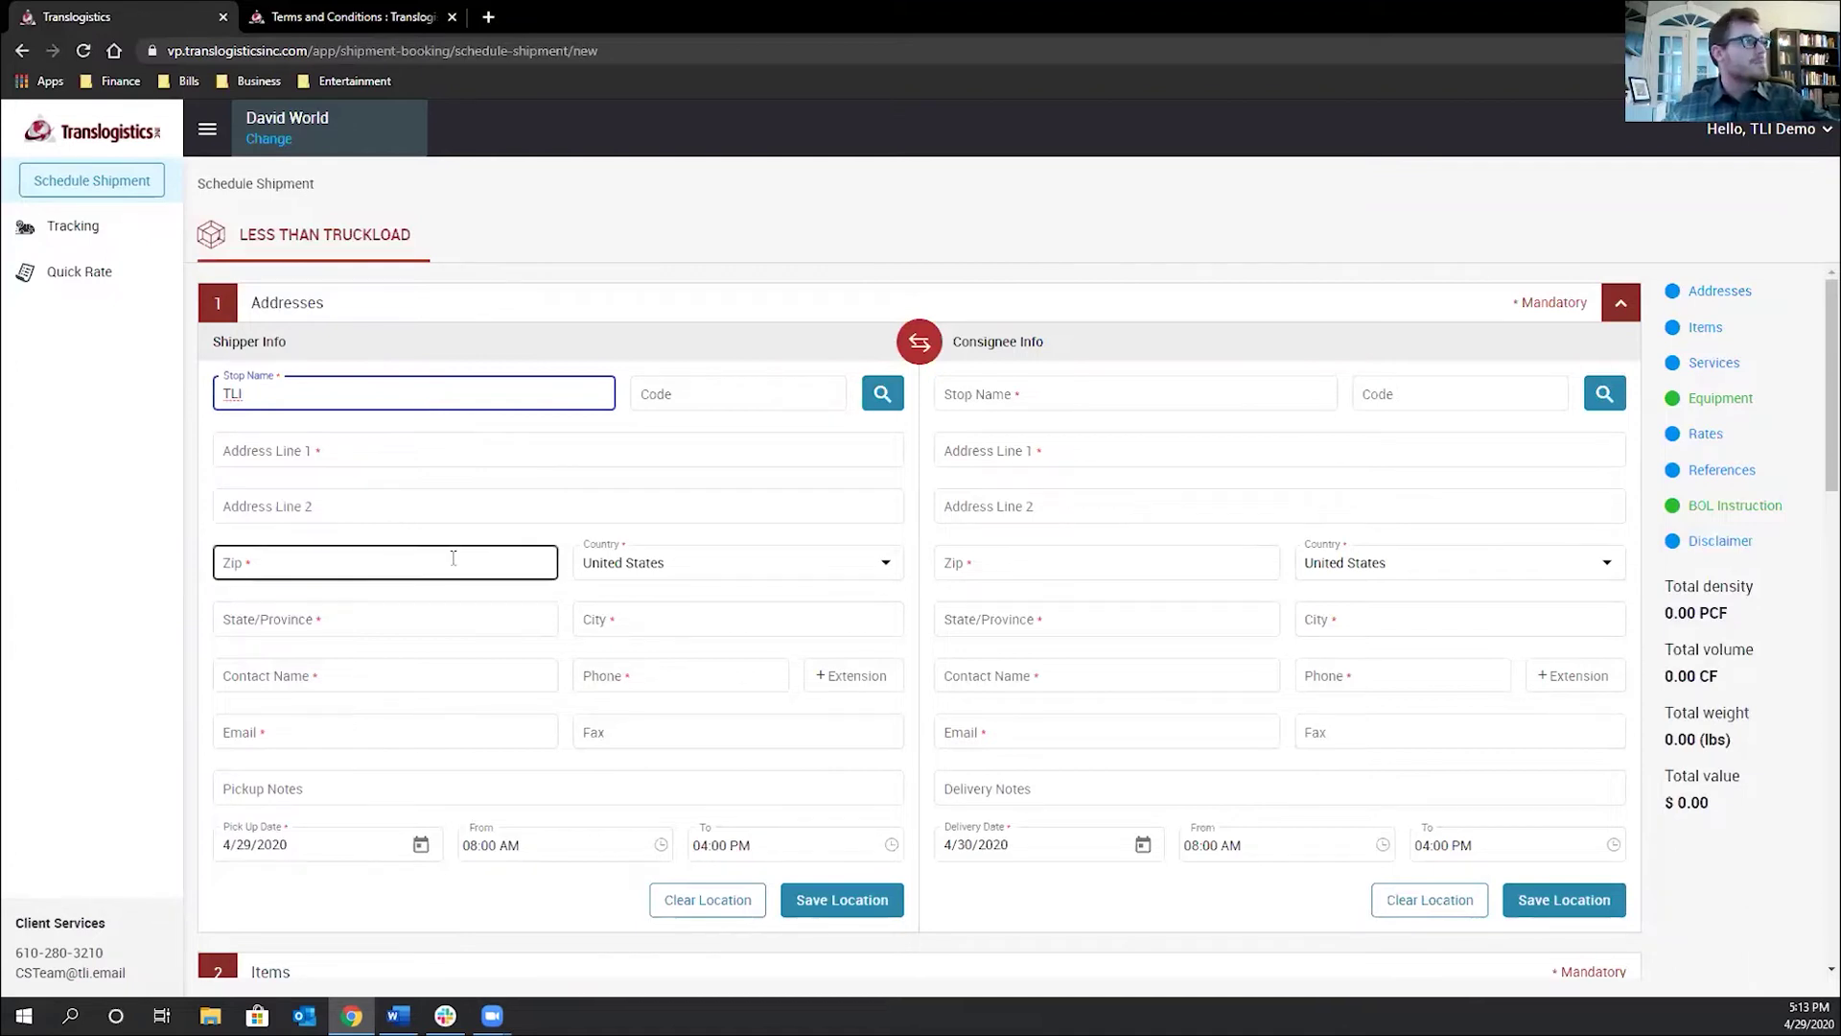
pyautogui.click(881, 394)
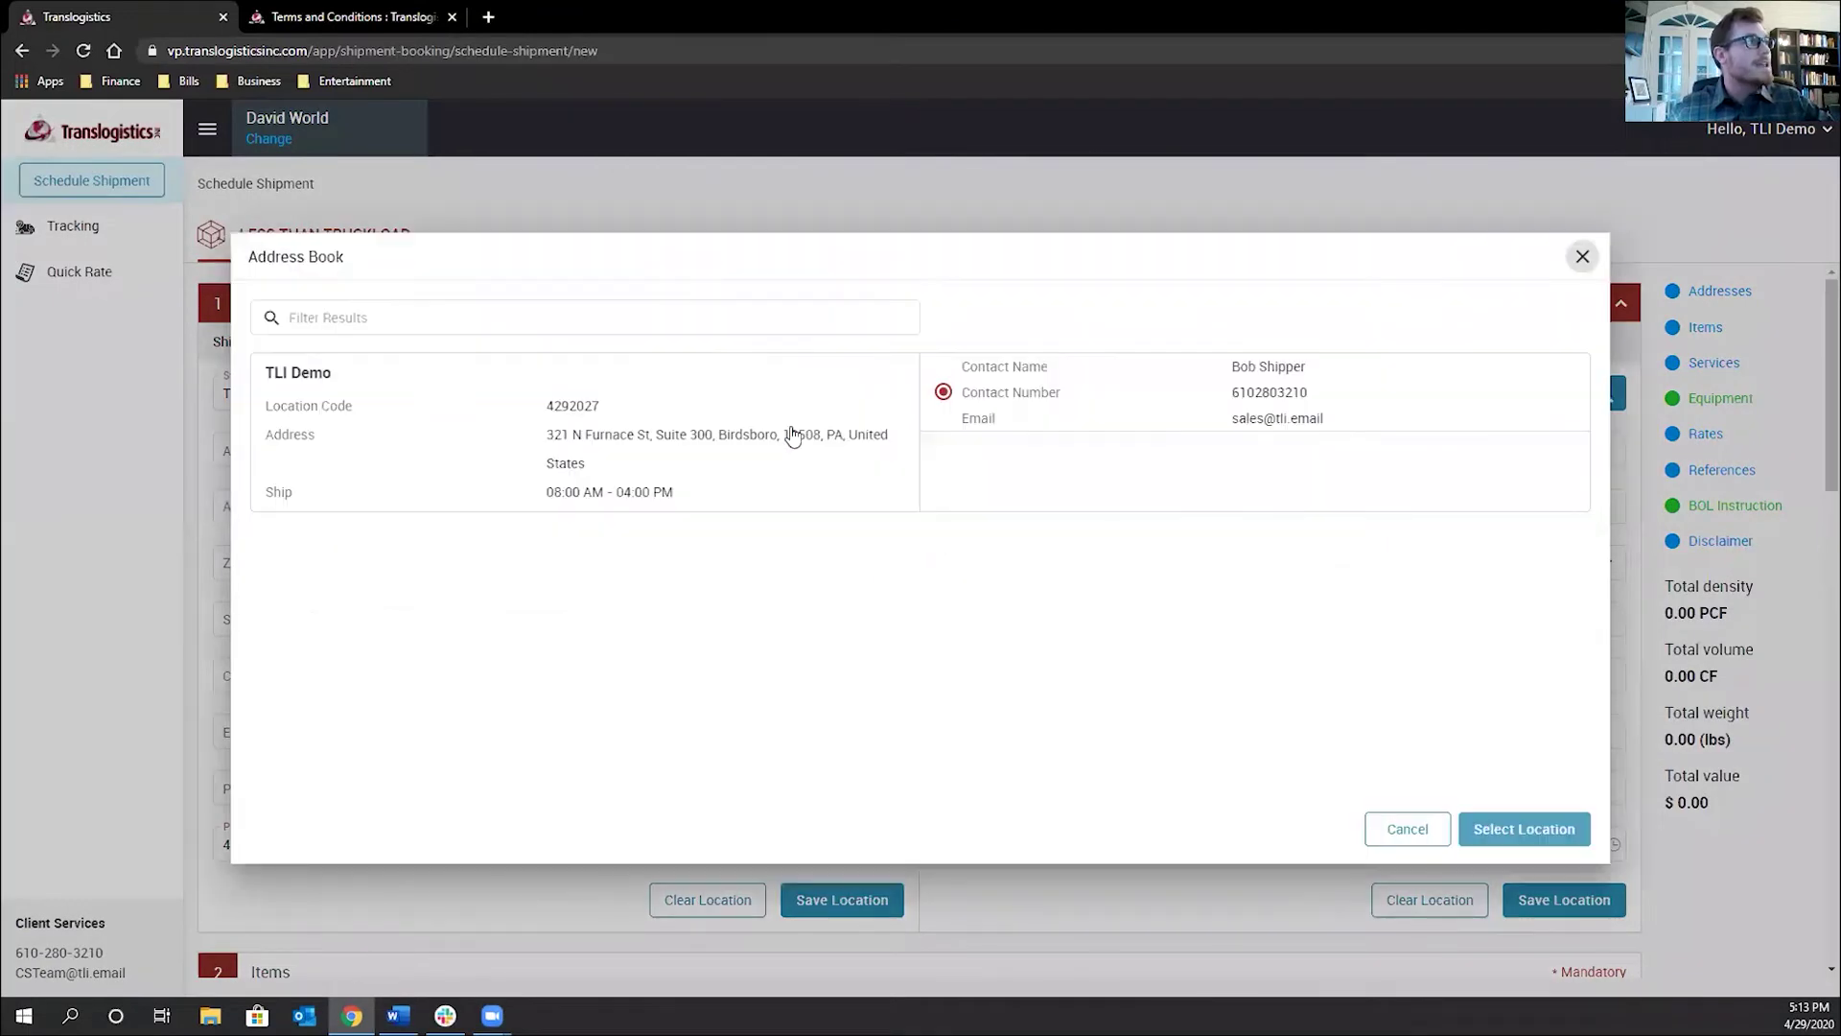
pyautogui.click(791, 436)
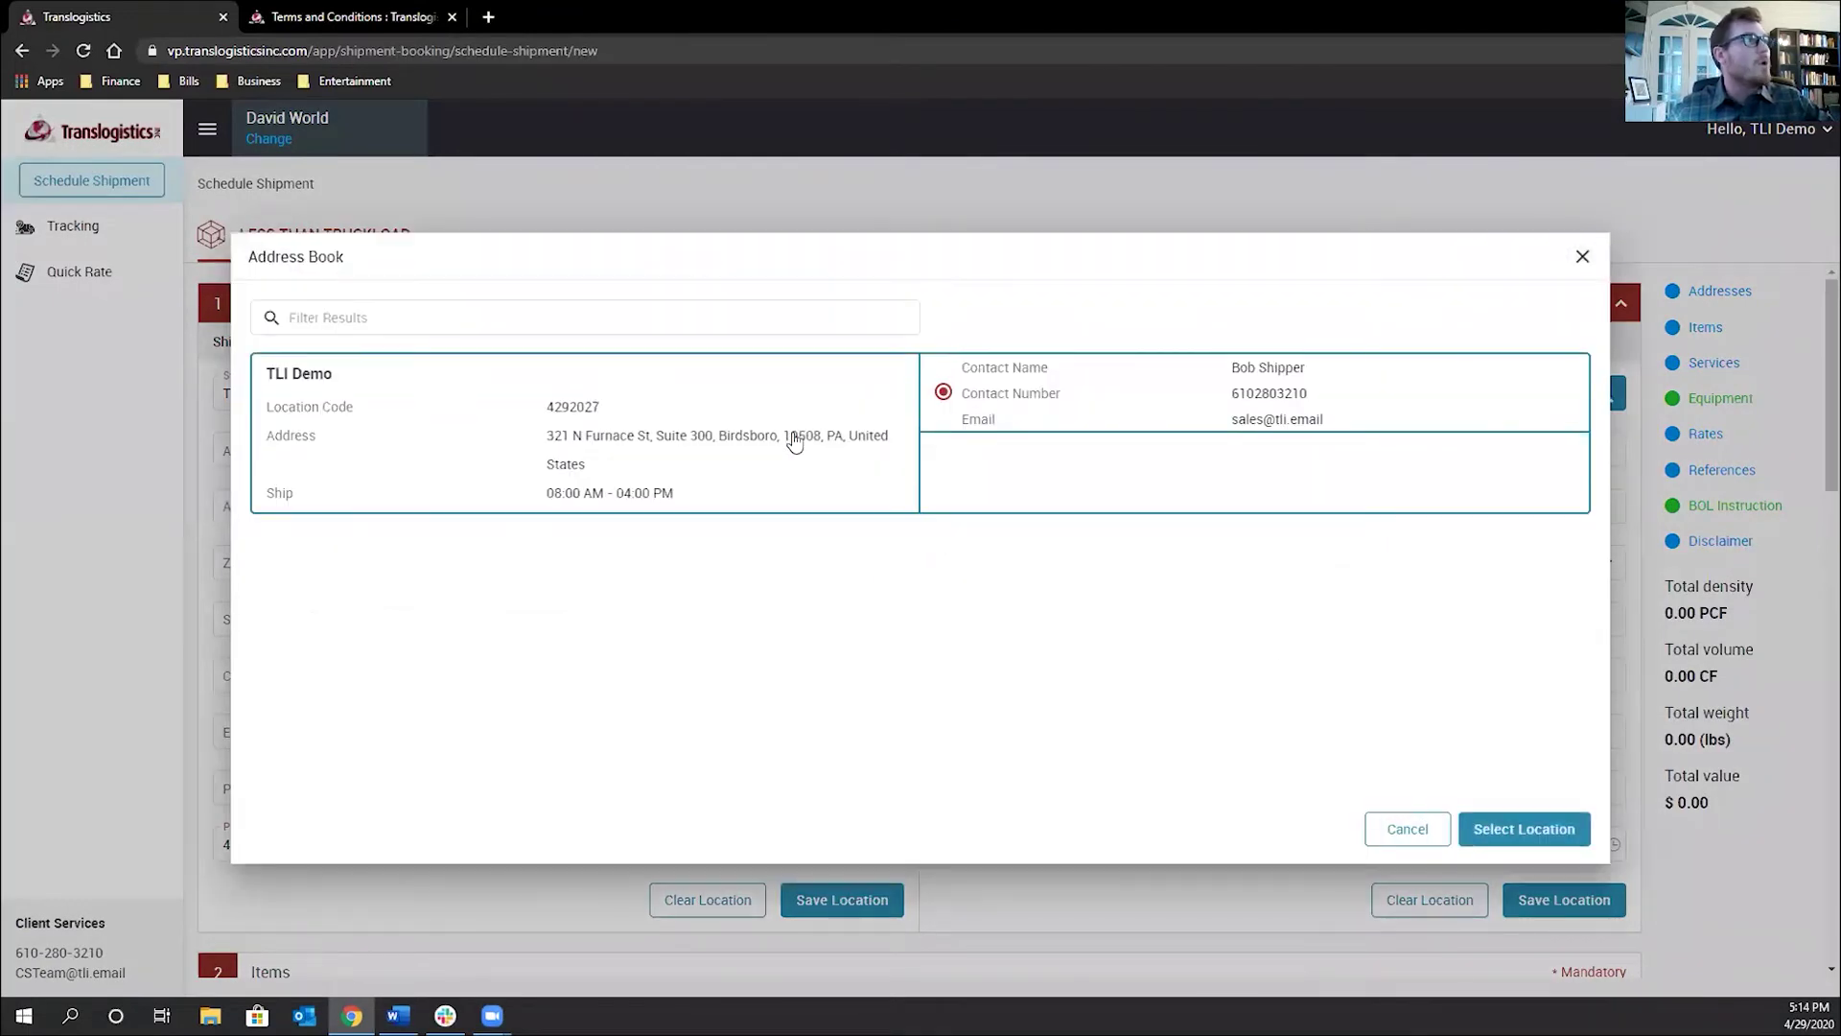
pyautogui.click(1514, 828)
# Fill the consignee from the saved address Example Consignee 27 in Fort Worth, TX
pyautogui.click(1074, 396)
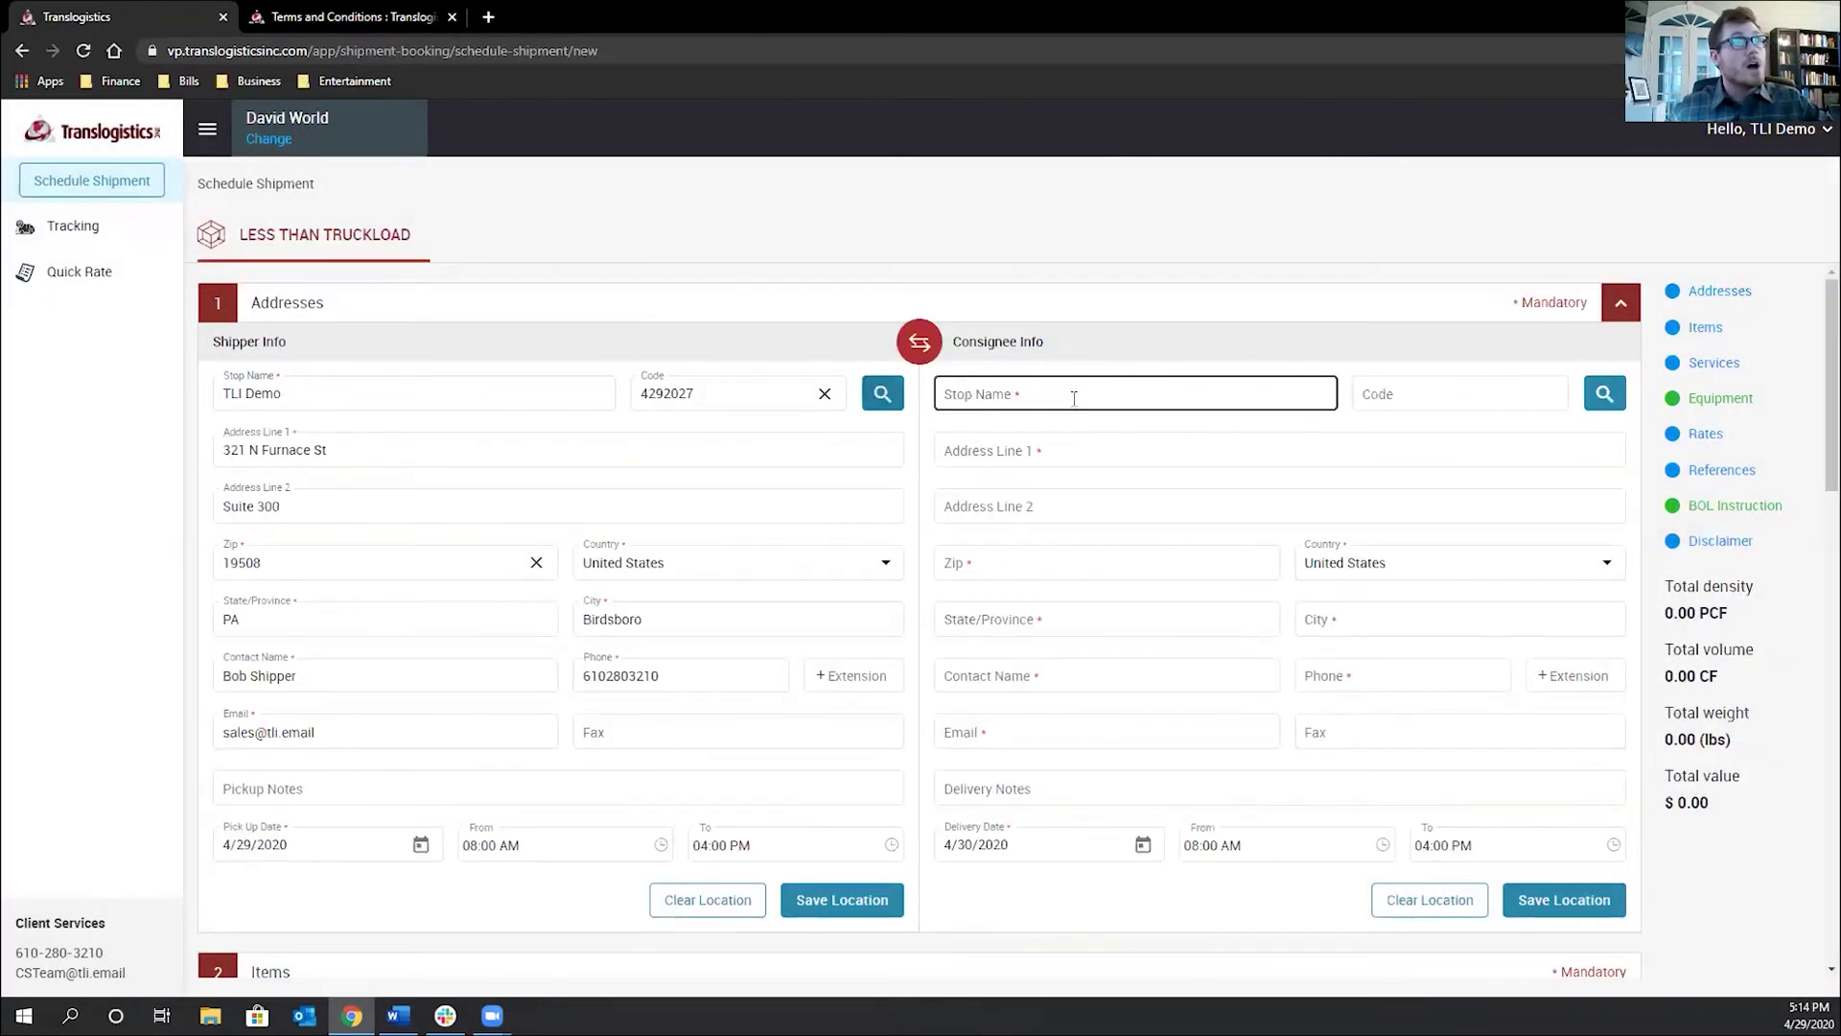
pyautogui.click(1060, 554)
pyautogui.click(1093, 619)
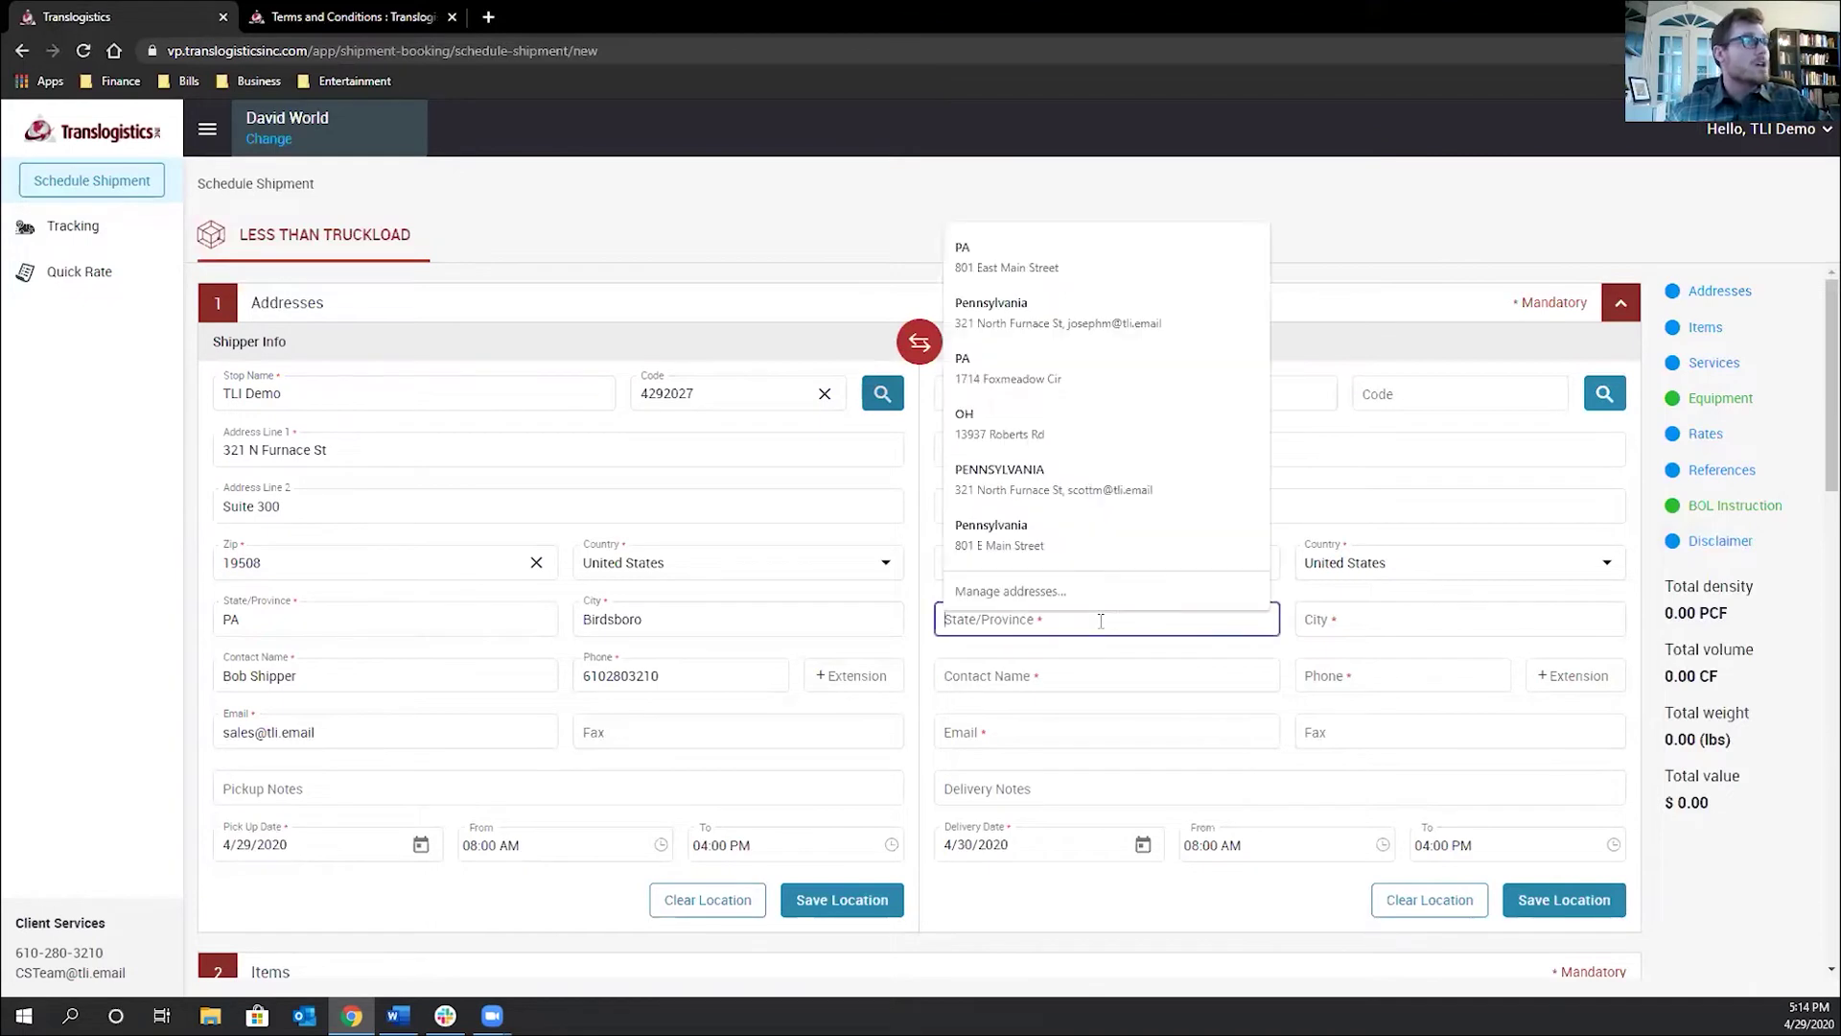
pyautogui.write('PA')
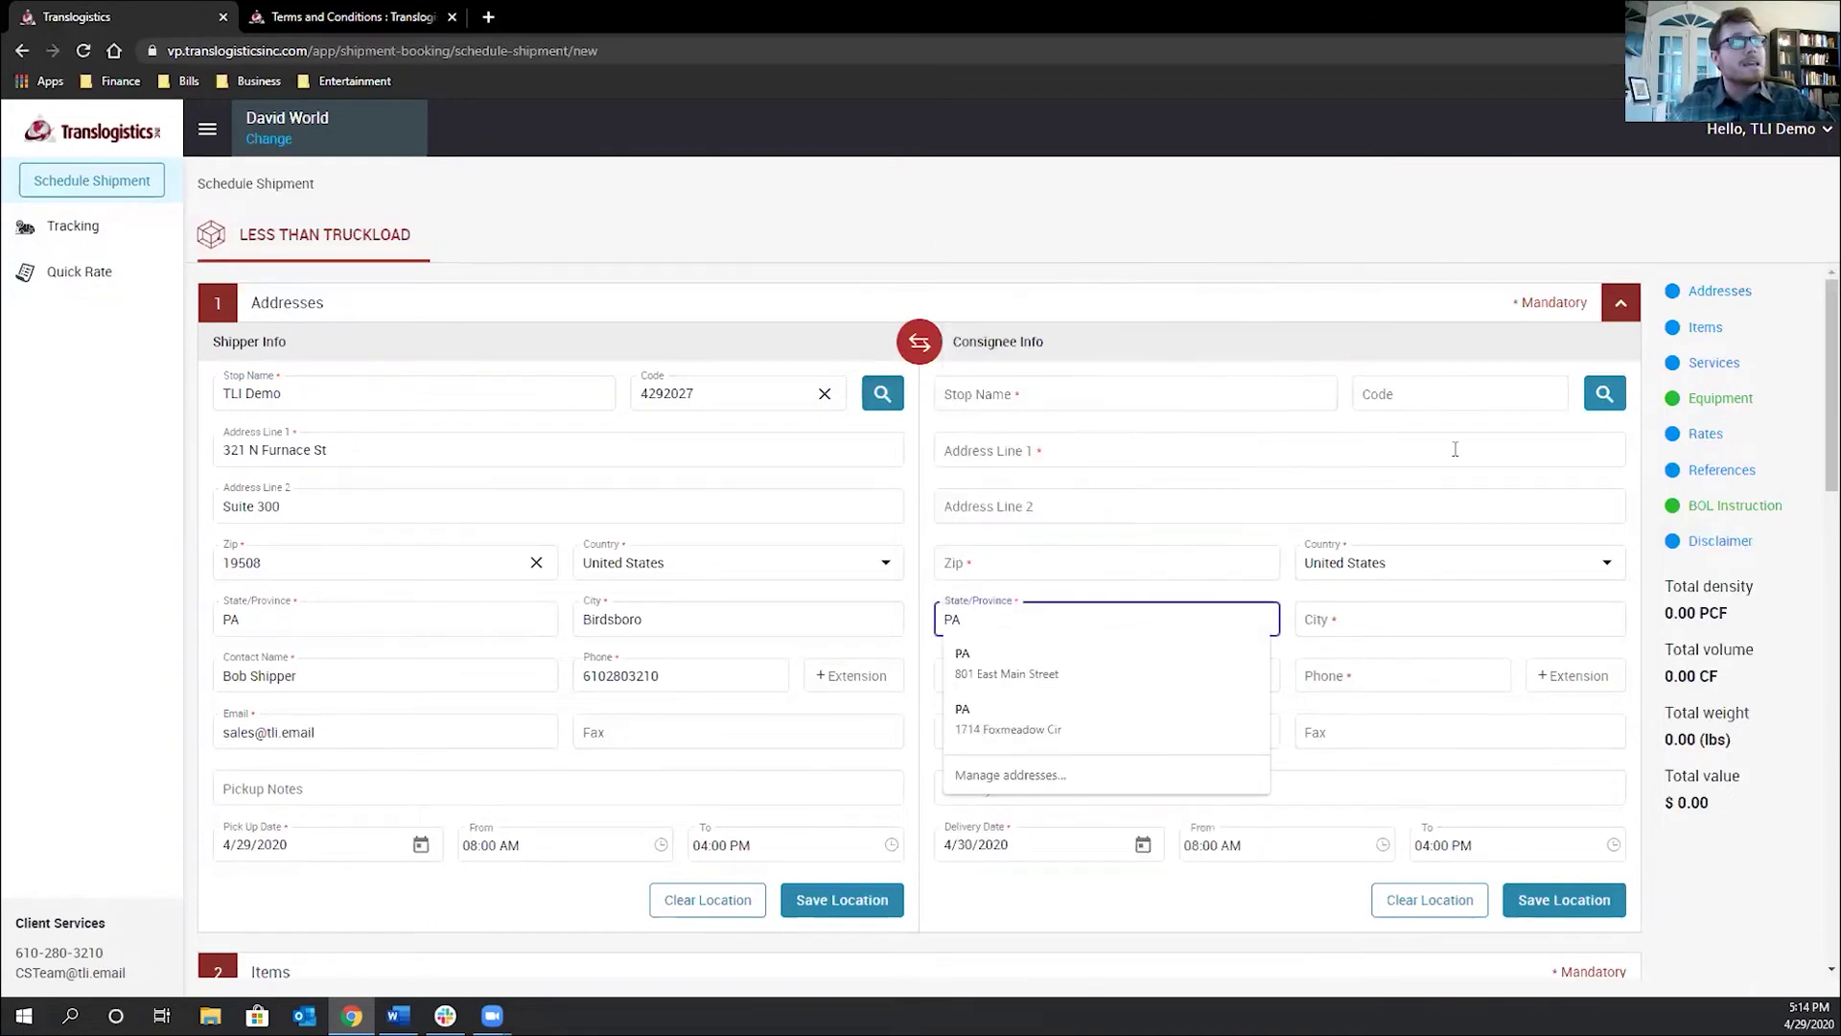
pyautogui.click(1594, 396)
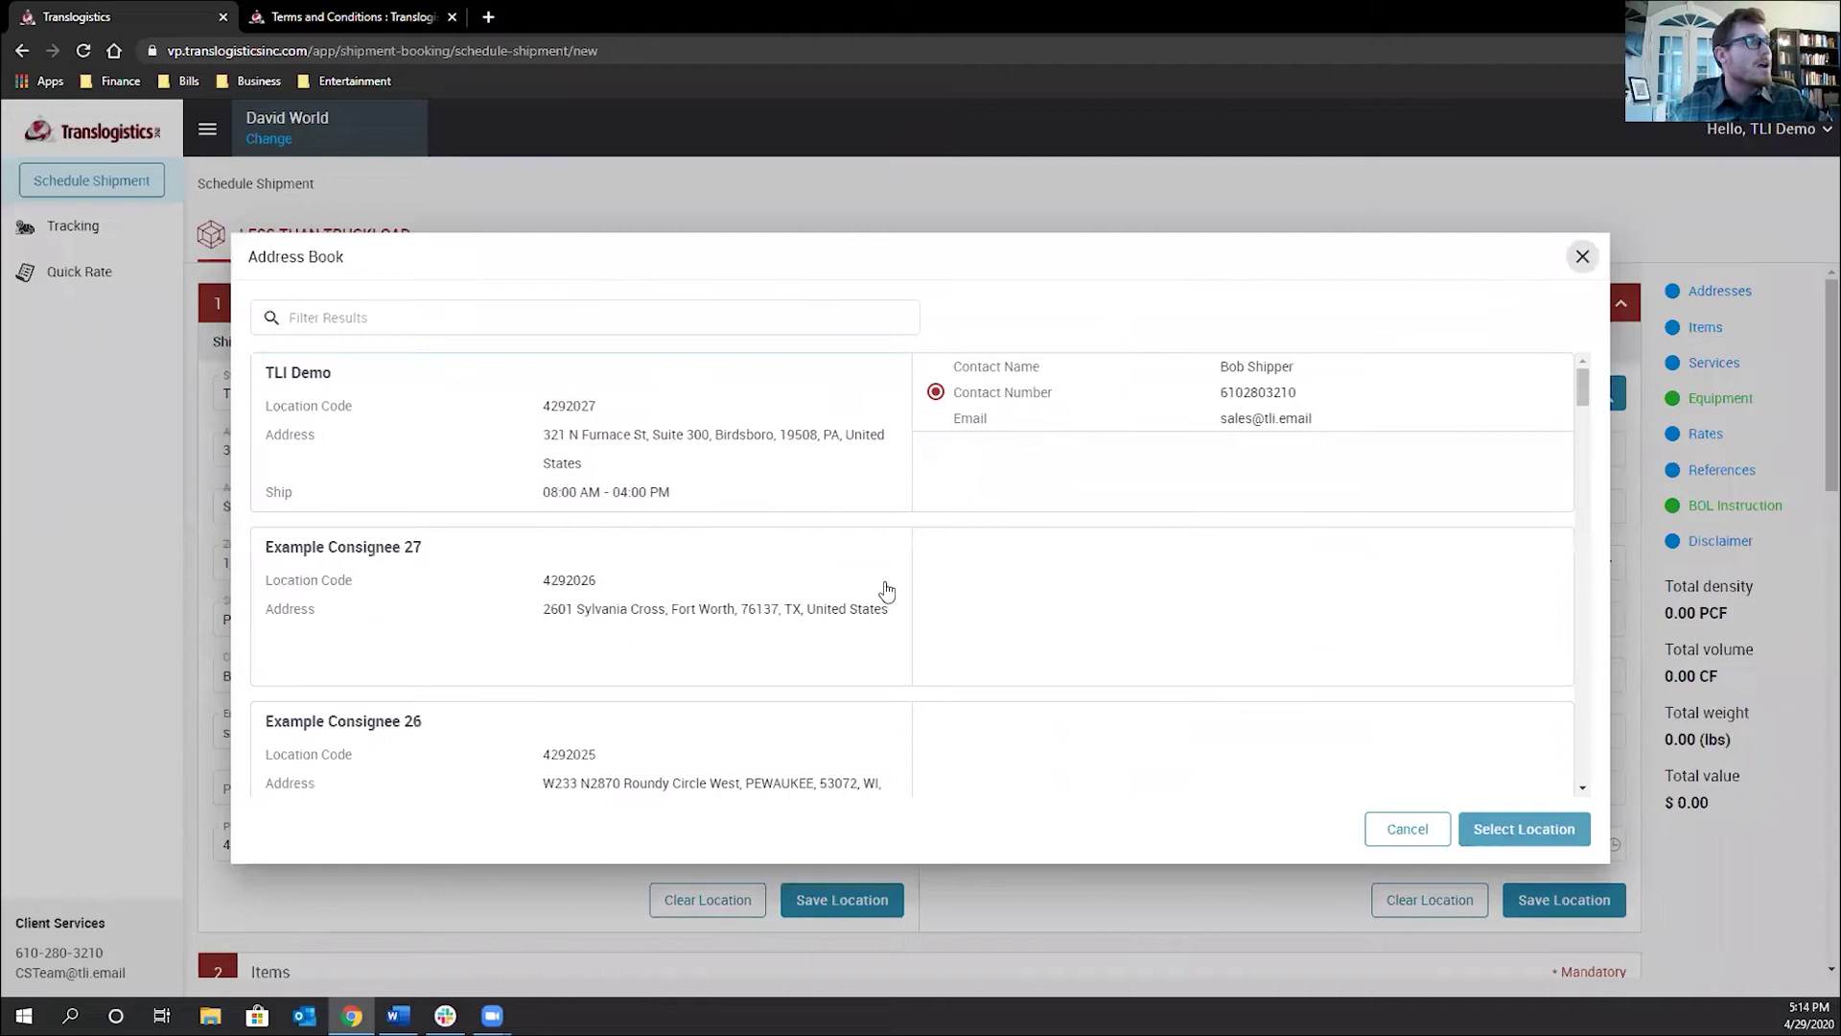
pyautogui.click(792, 651)
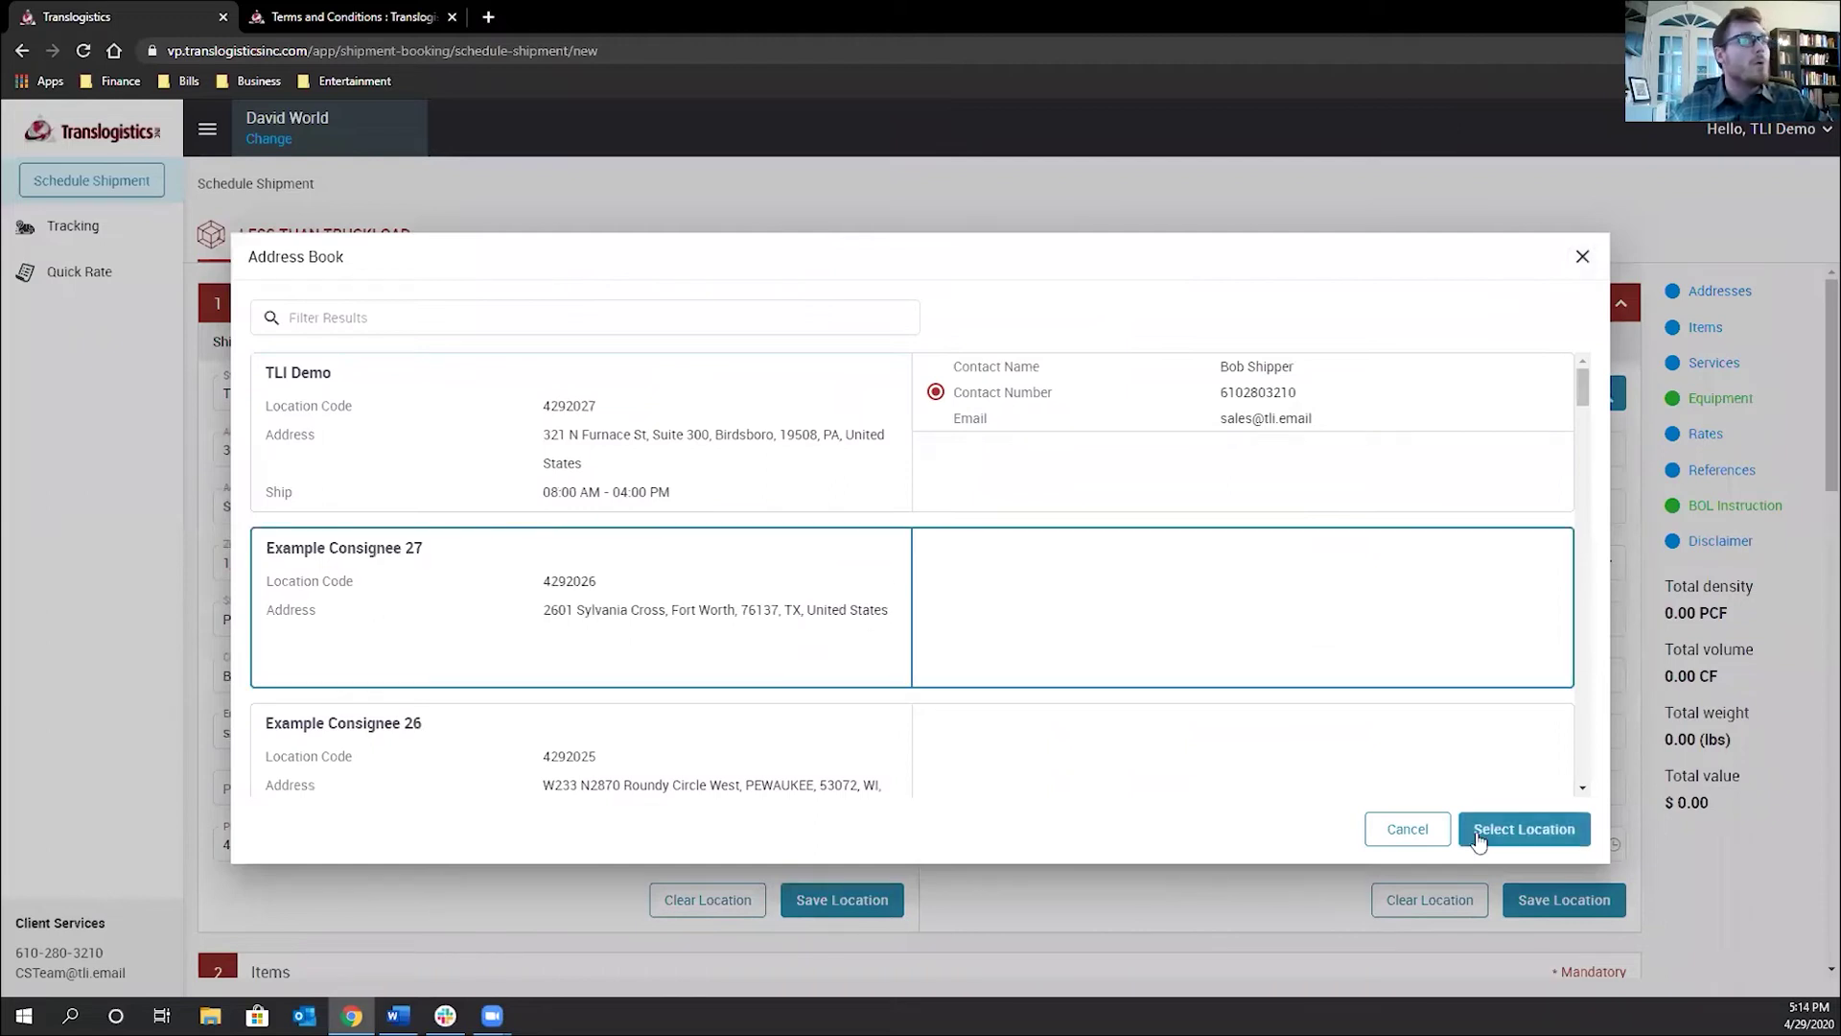
pyautogui.click(1520, 830)
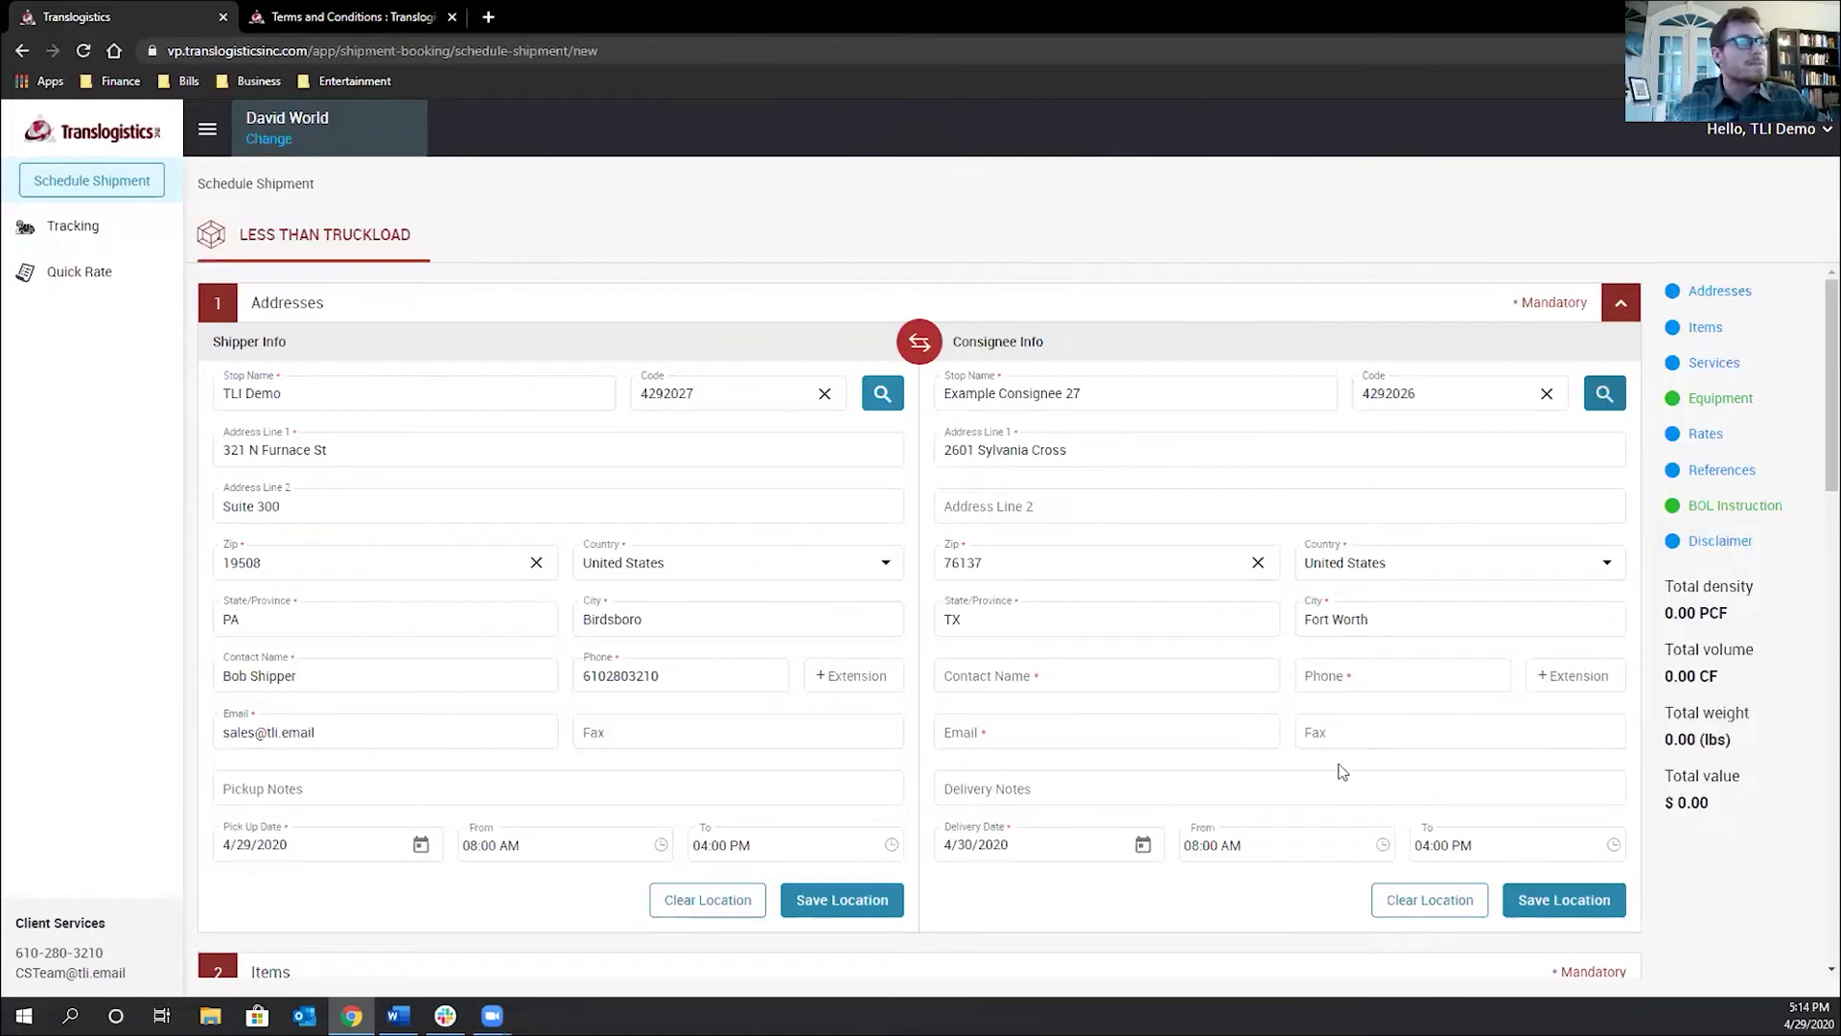
pyautogui.click(1196, 678)
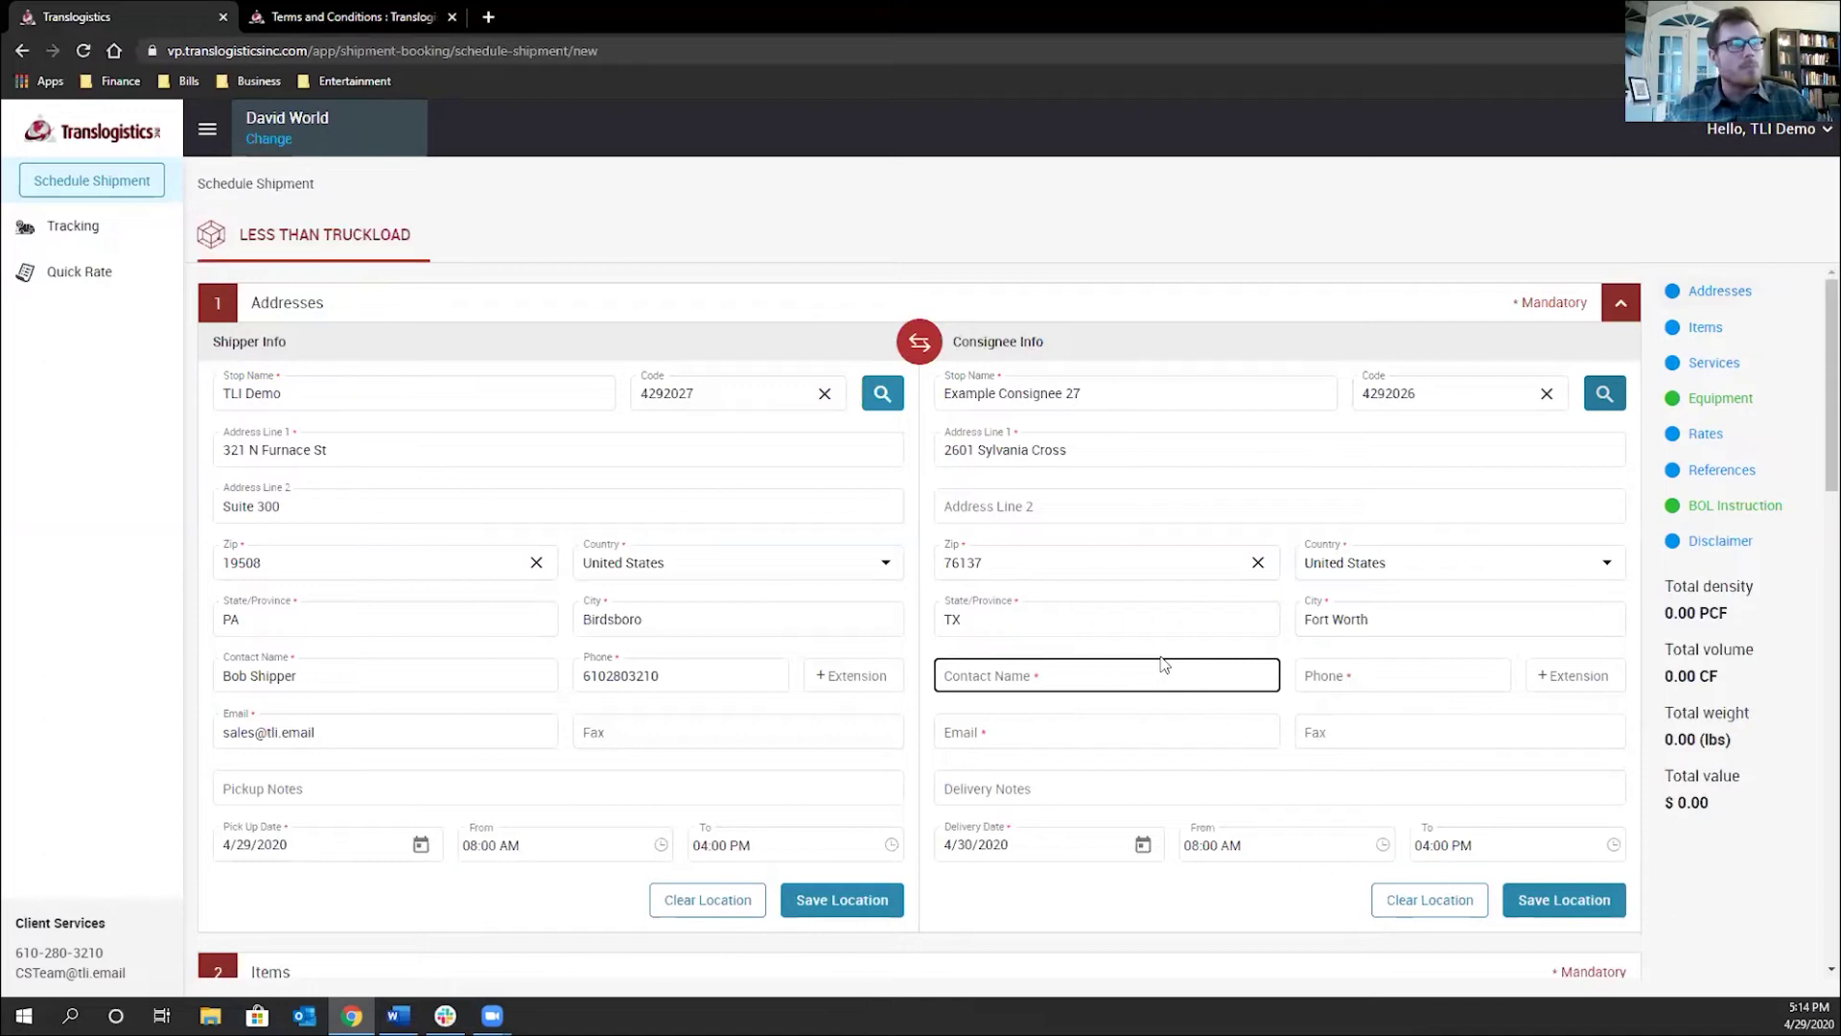
# Enter the consignee contact's name, phone number and e-mail address
pyautogui.click(1139, 665)
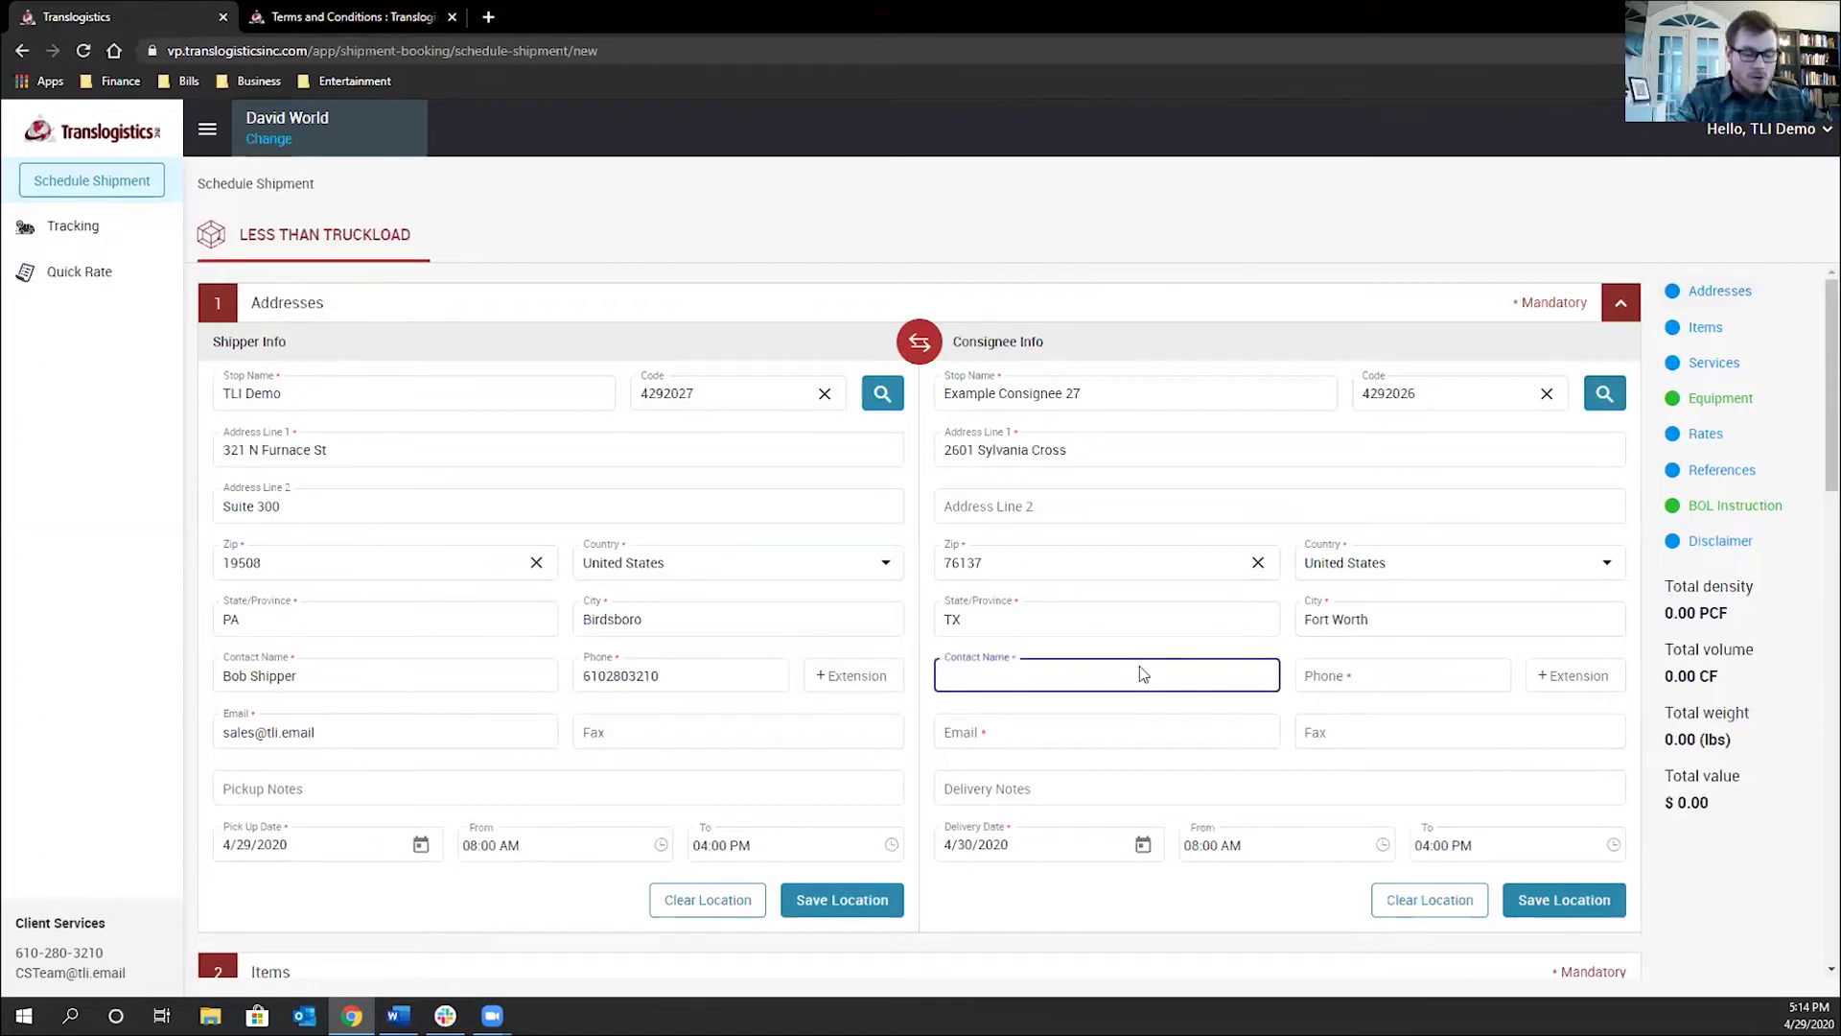
pyautogui.write('Joseph Test')
pyautogui.press('Tab')
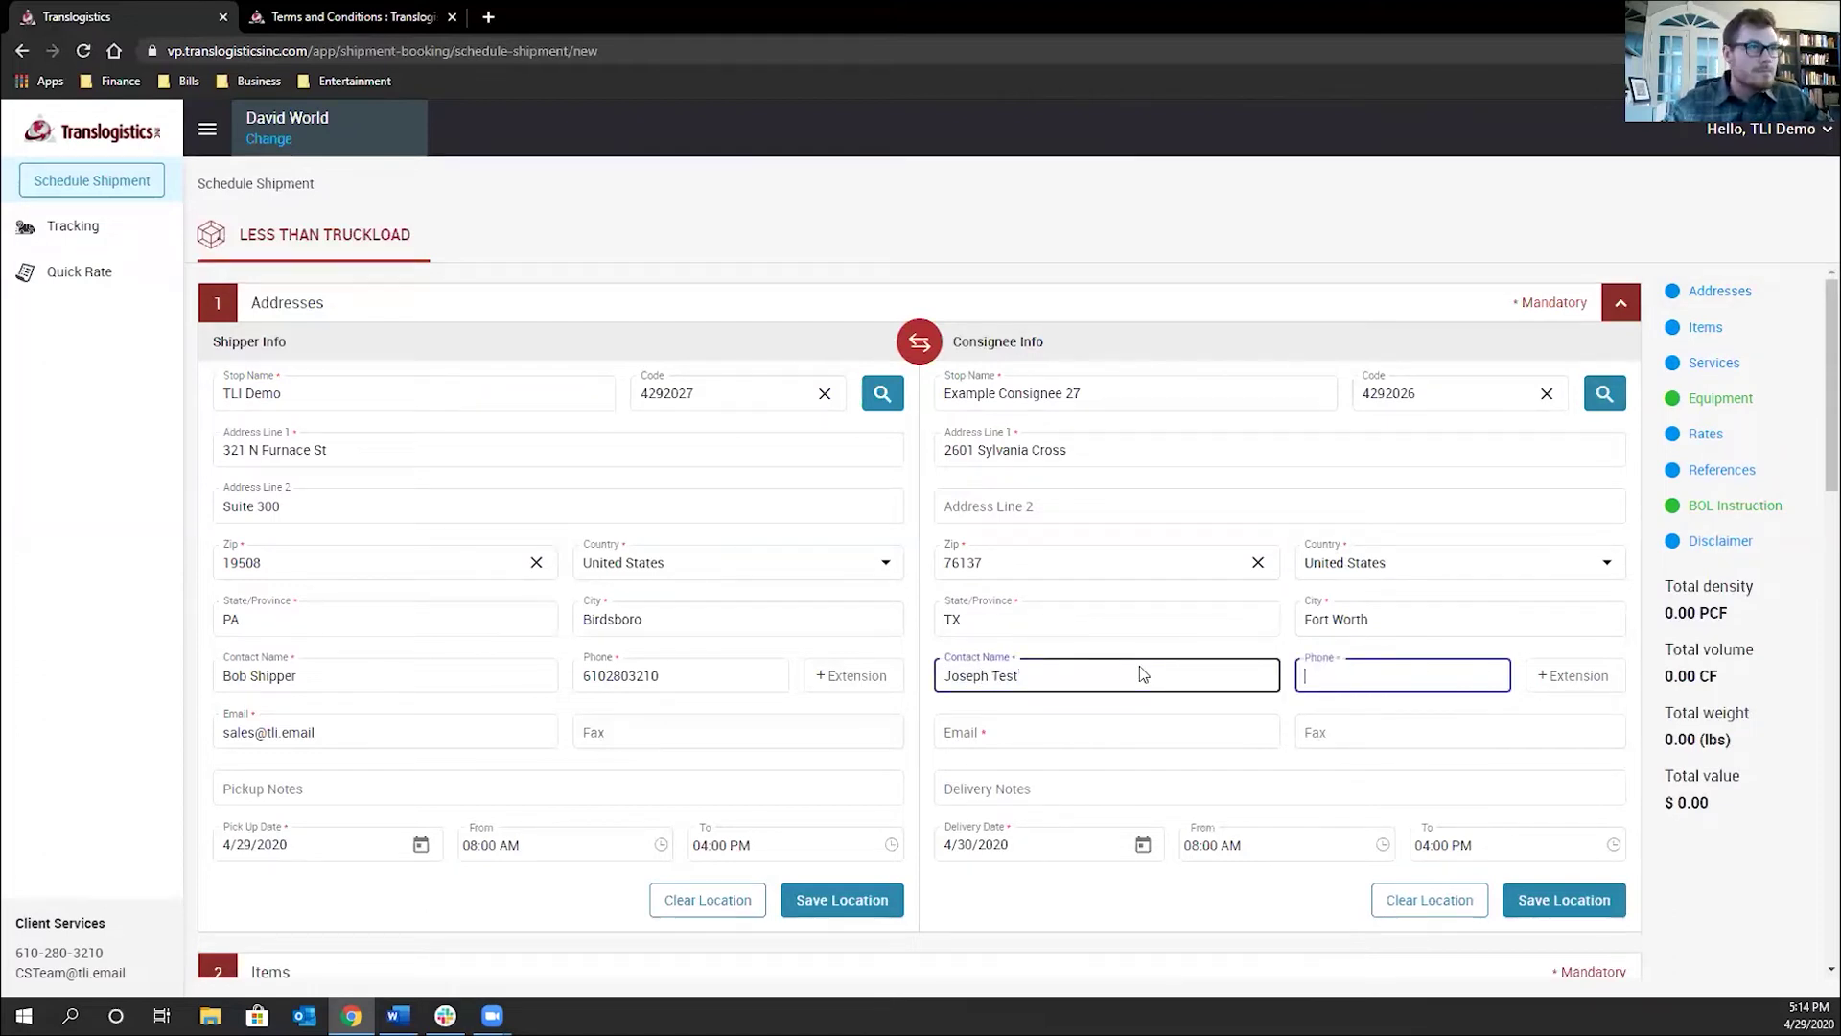
pyautogui.write('2150000000')
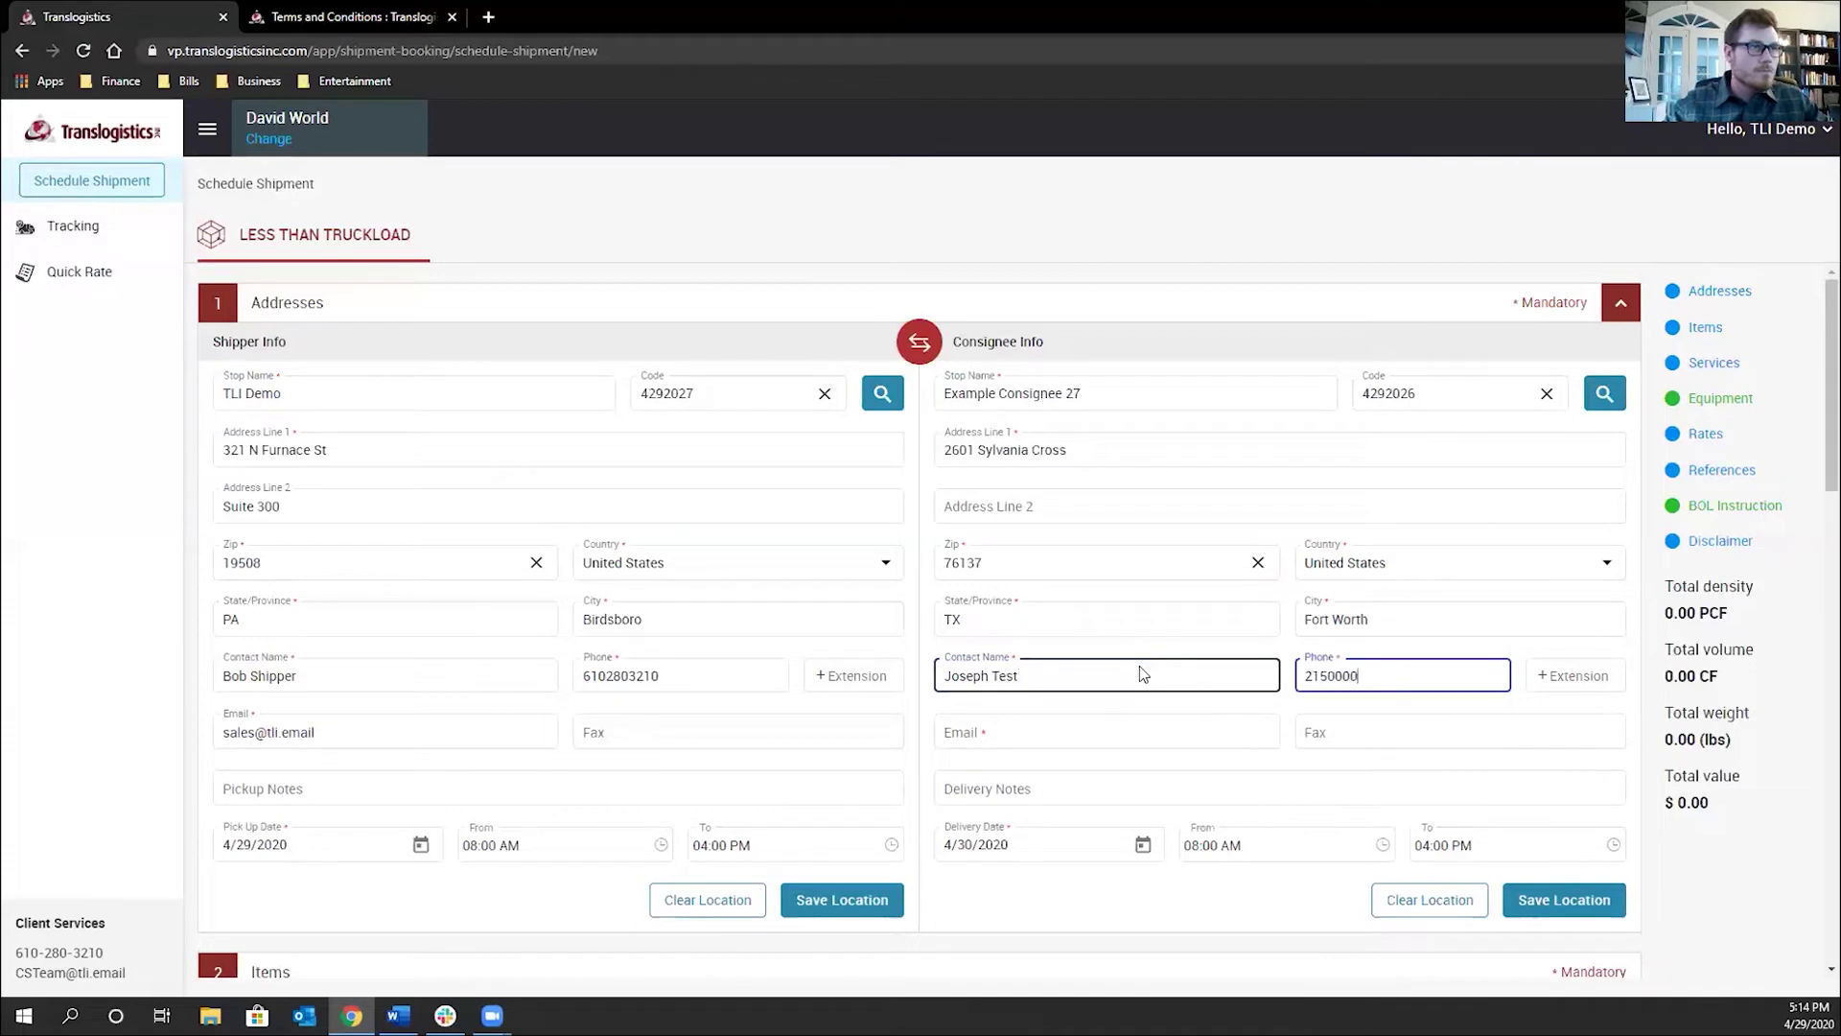
pyautogui.press('Tab')
pyautogui.press('Tab')
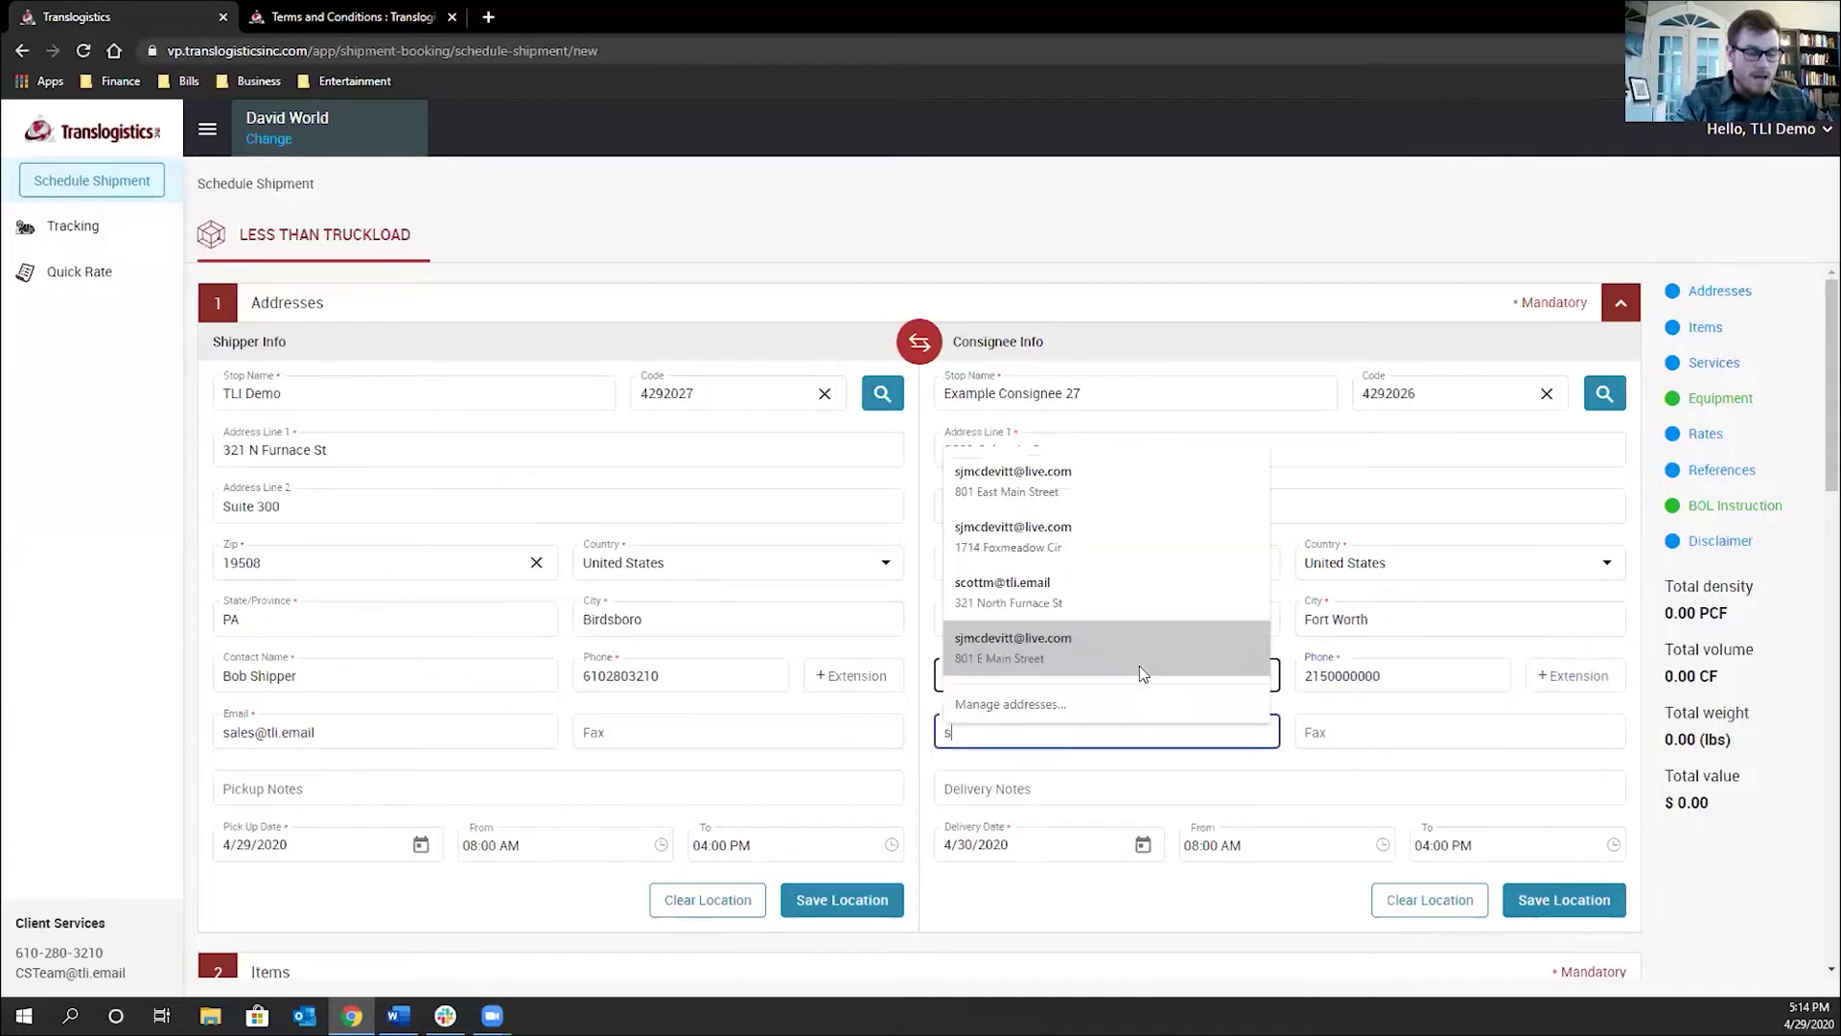
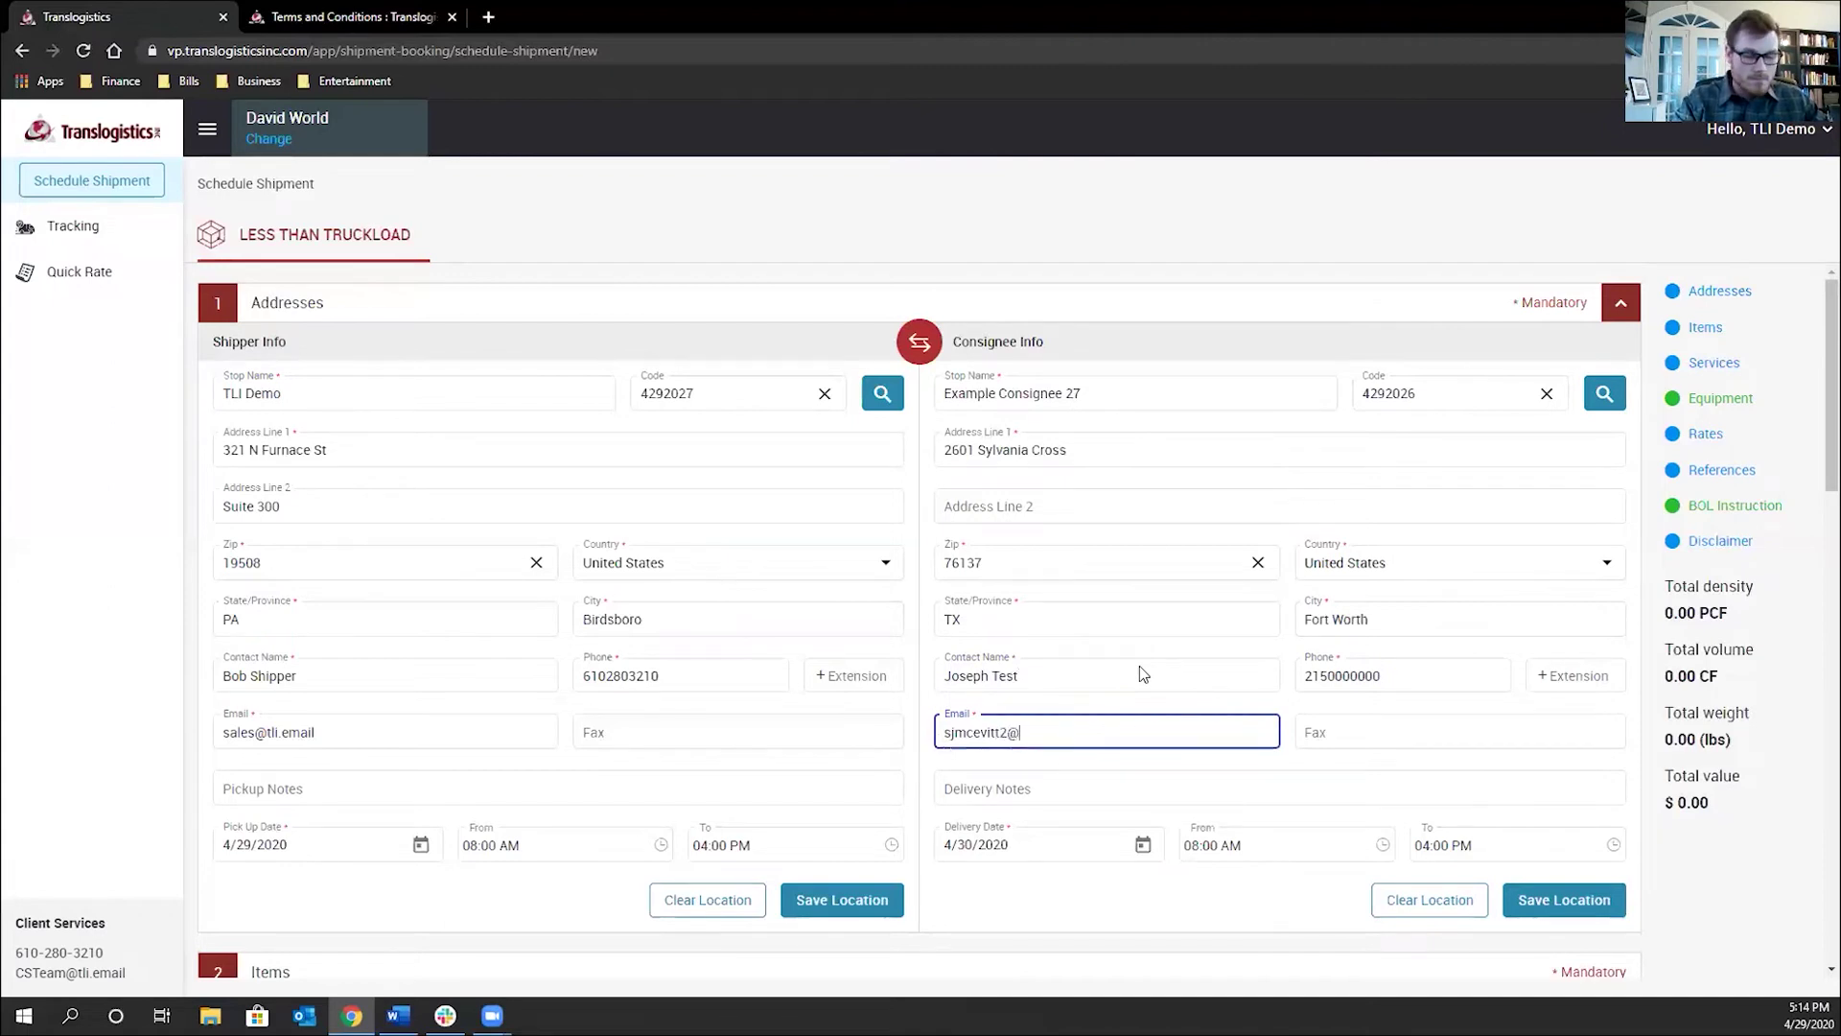
# Save the consignee location and confirm updating its address book entry
pyautogui.scroll(-1, 1093, 537)
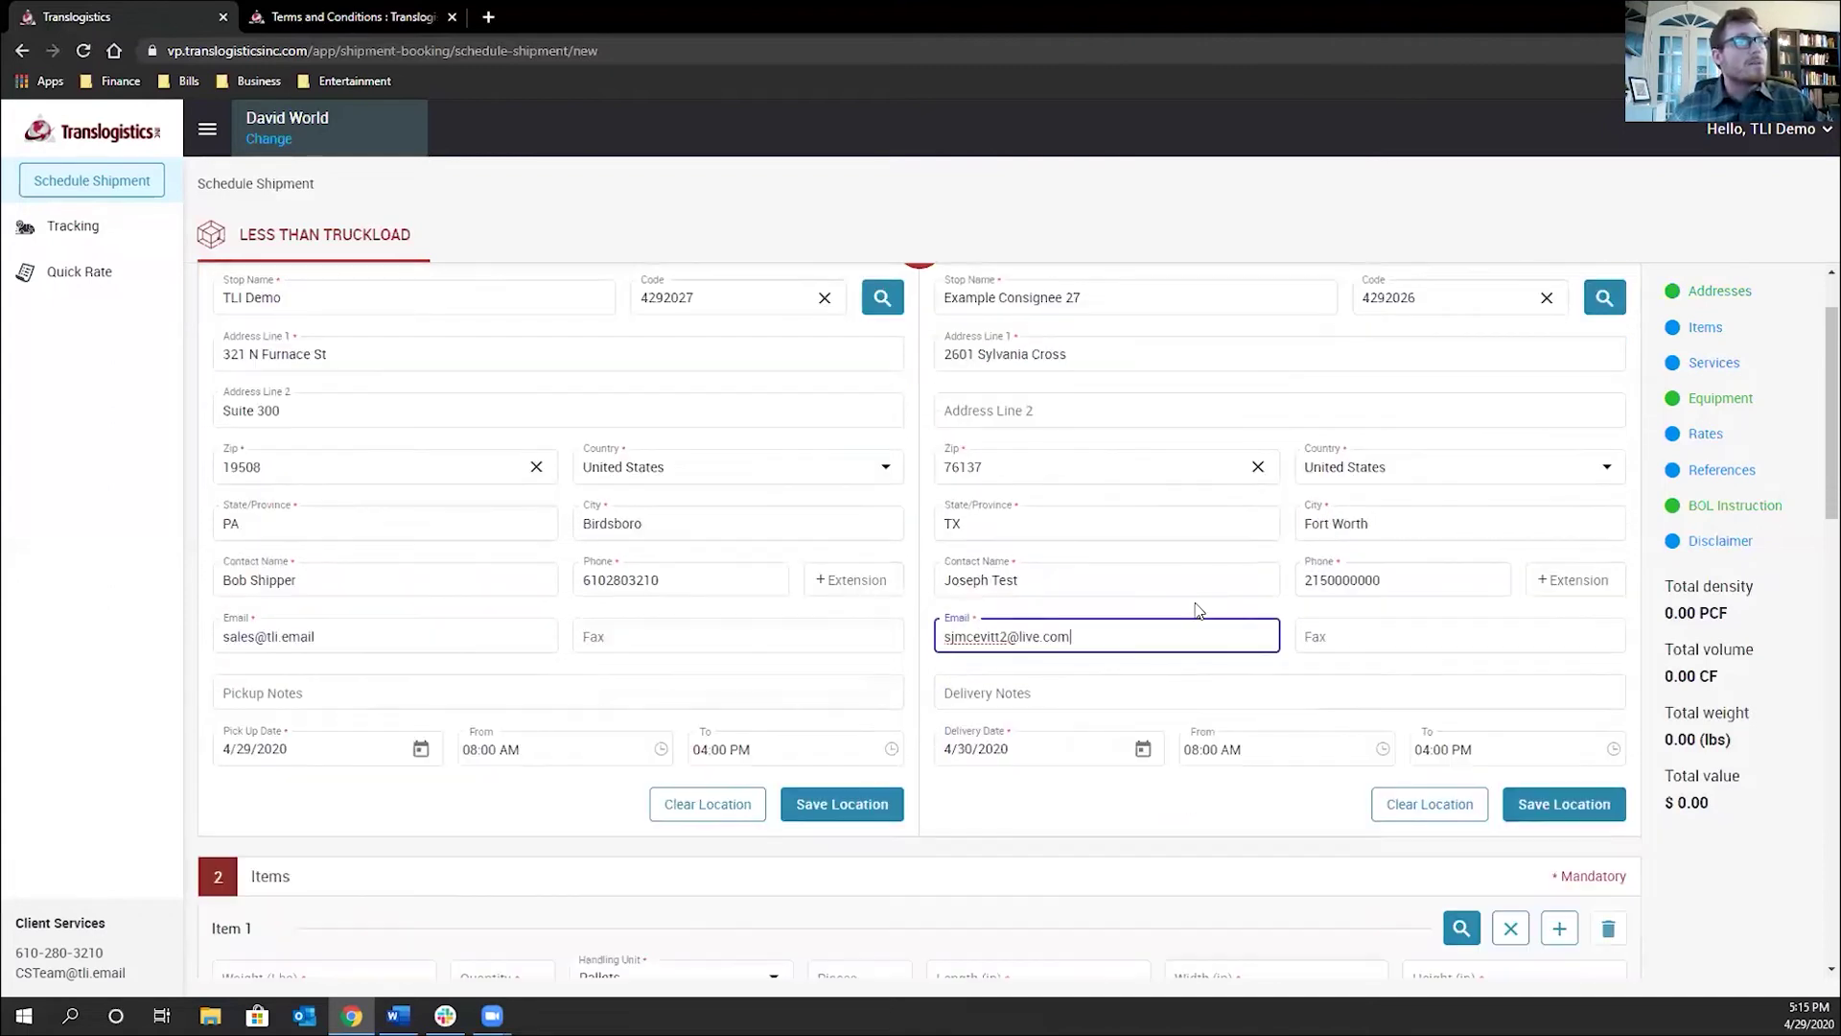
pyautogui.click(1525, 803)
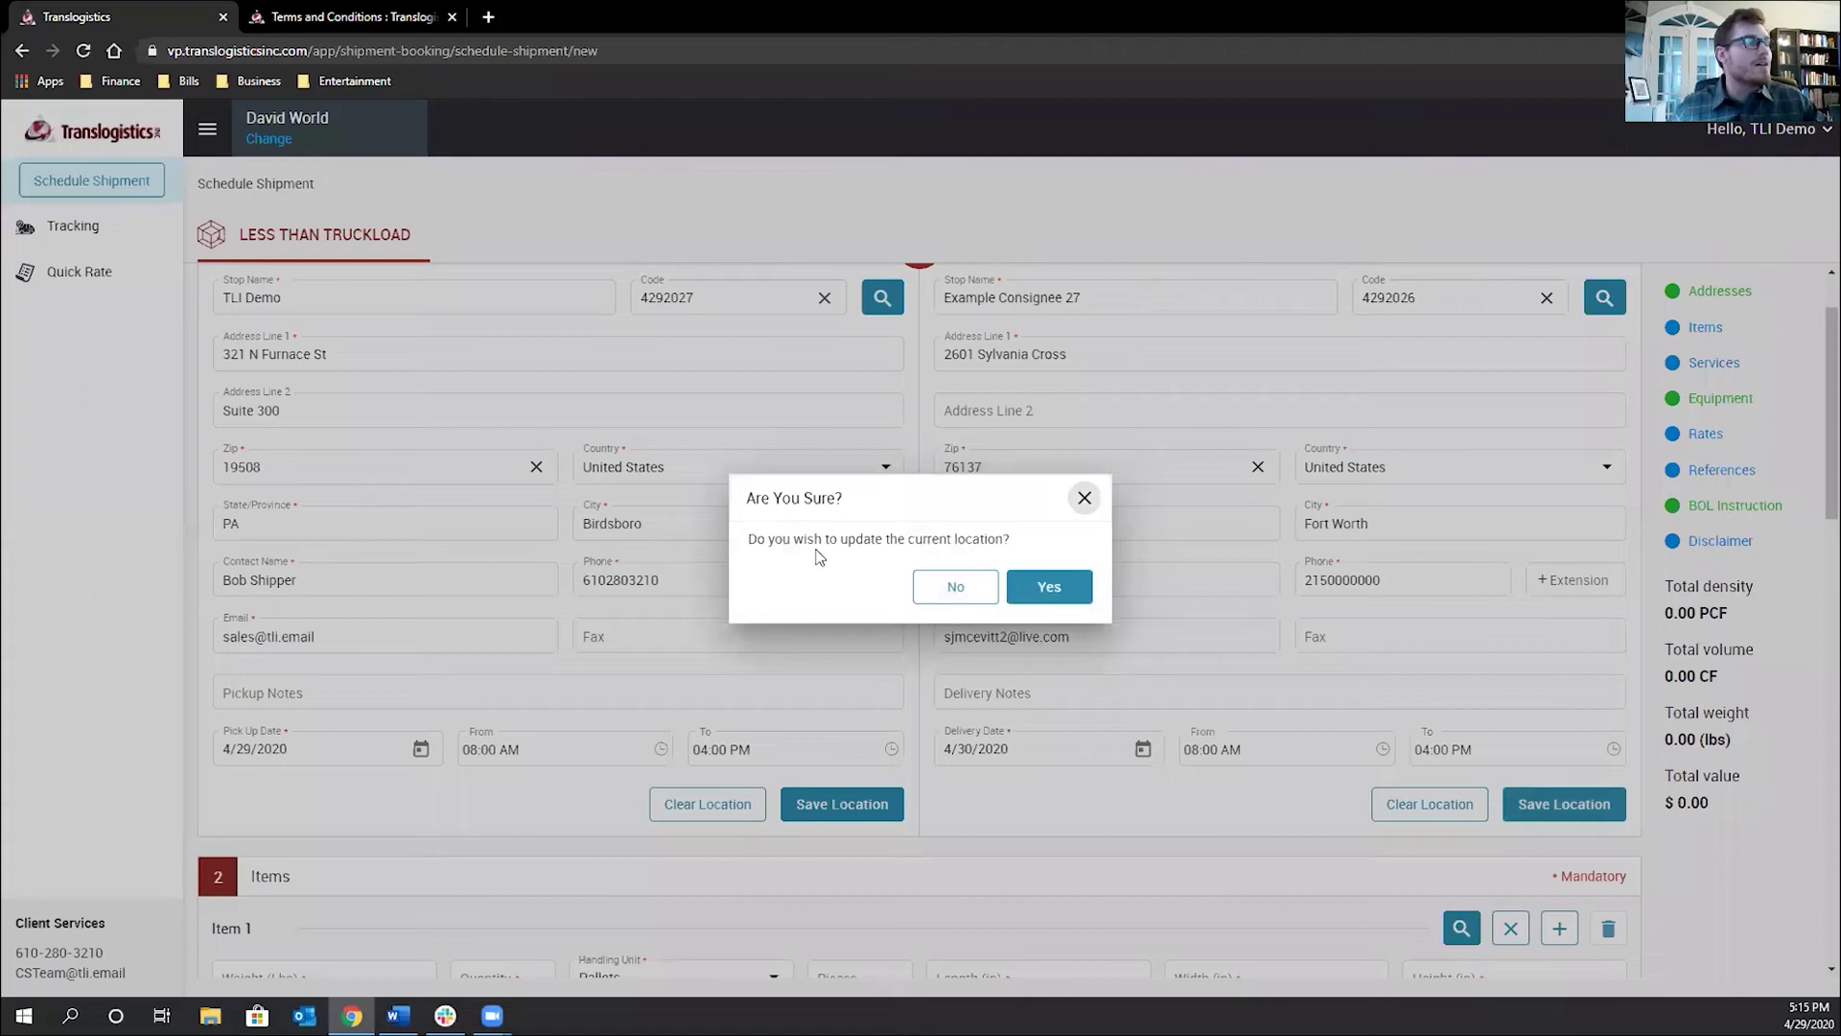
pyautogui.moveTo(804, 538); pyautogui.dragTo(947, 542)
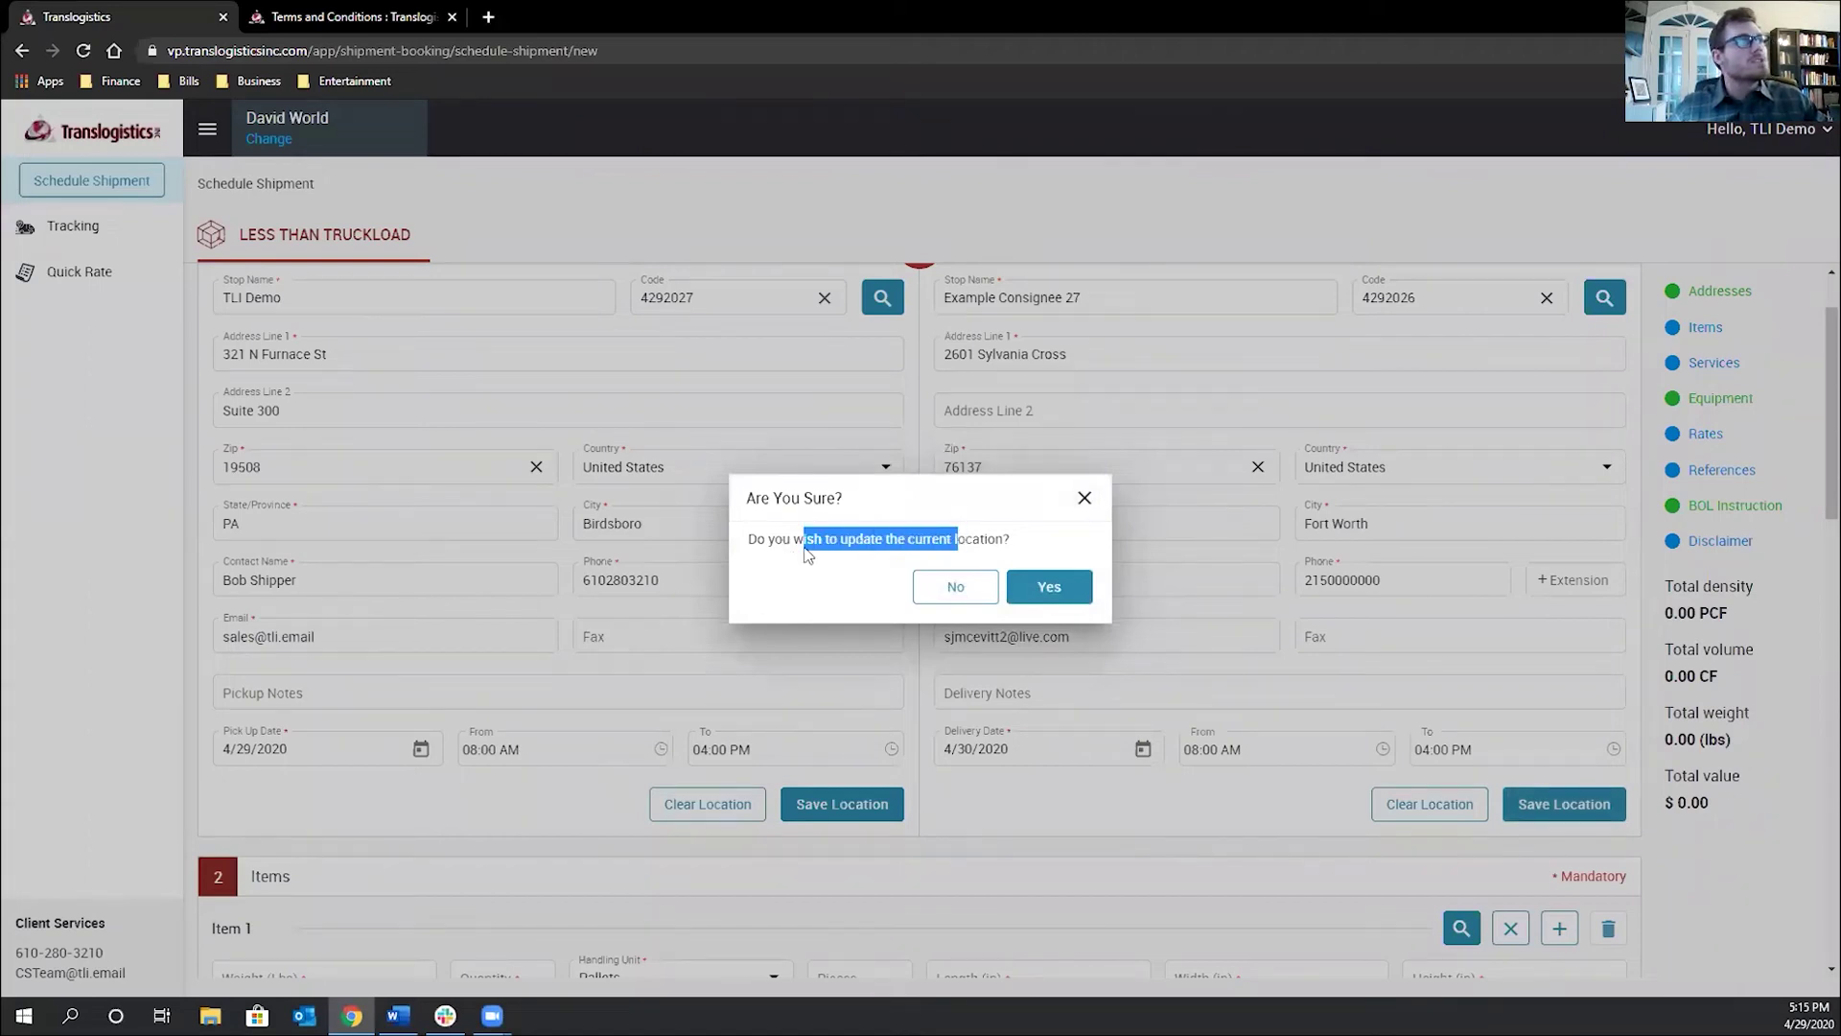
pyautogui.click(1051, 589)
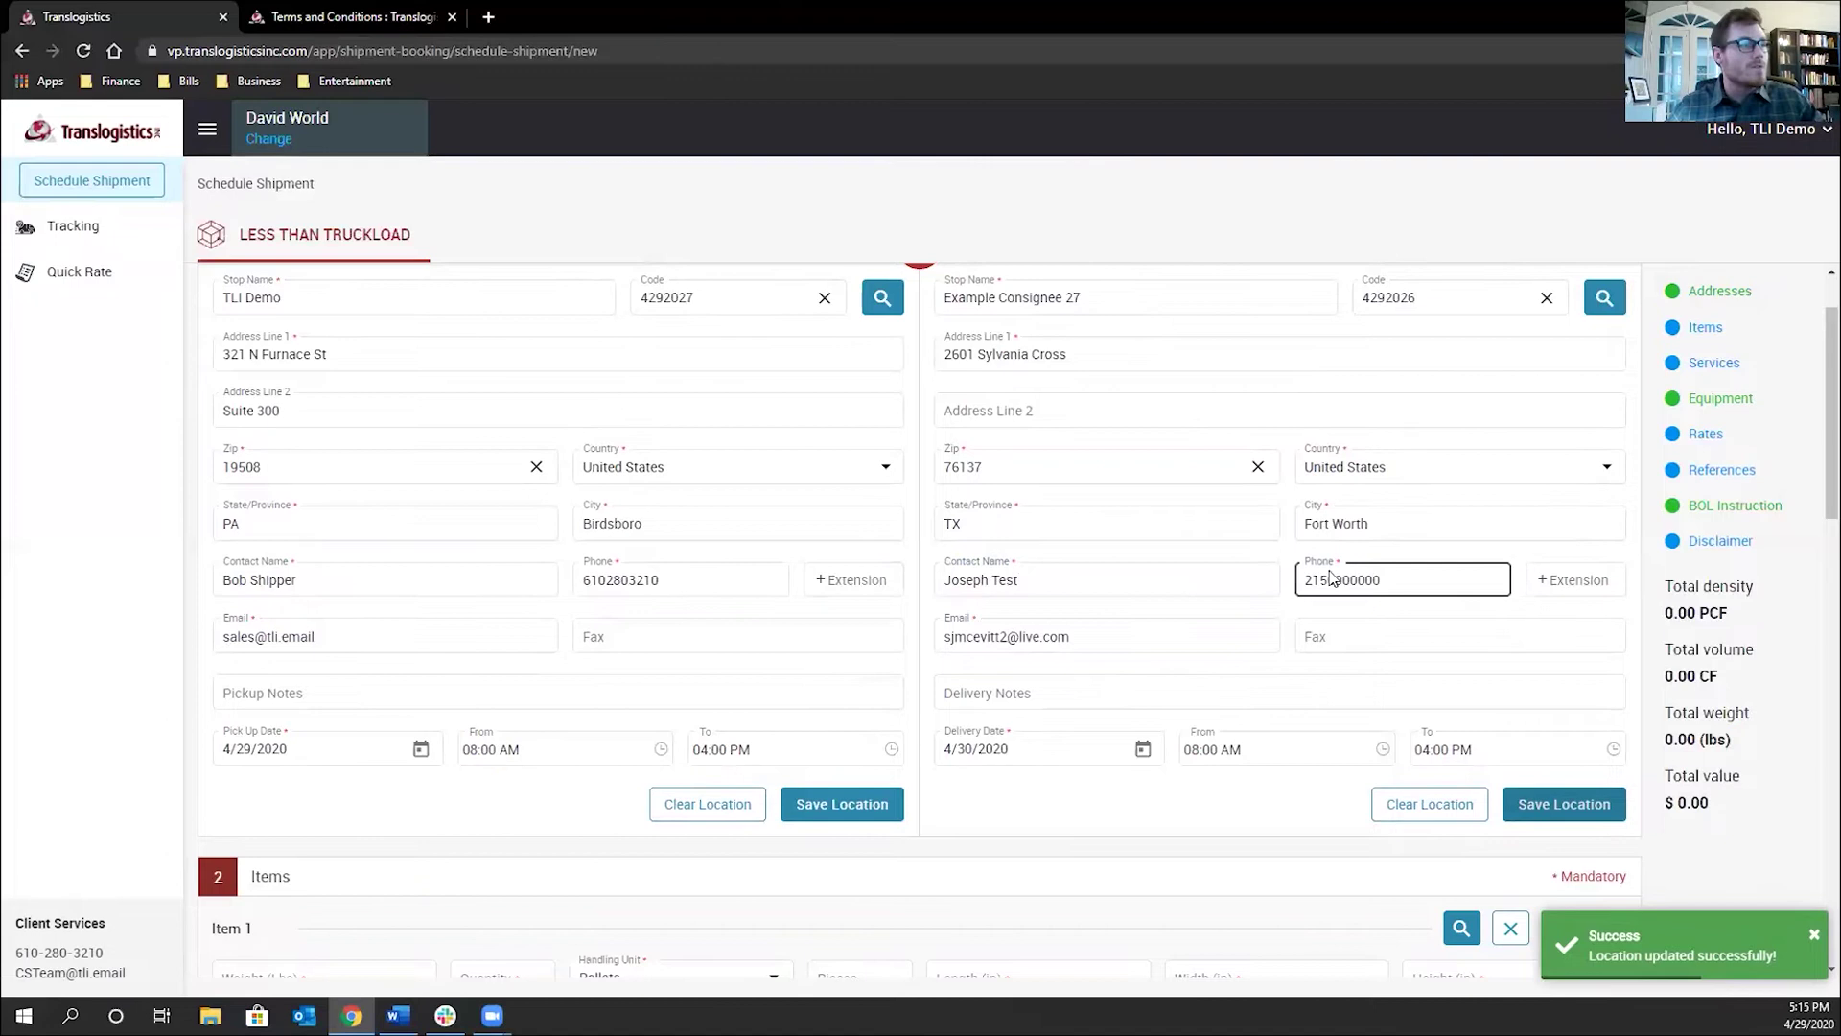
pyautogui.scroll(-2, 767, 803)
# Enter Item 1 as 500 lbs, quantity 1, 10 pieces, sized 40 × 40 × 48 inches
pyautogui.scroll(-1, 624, 776)
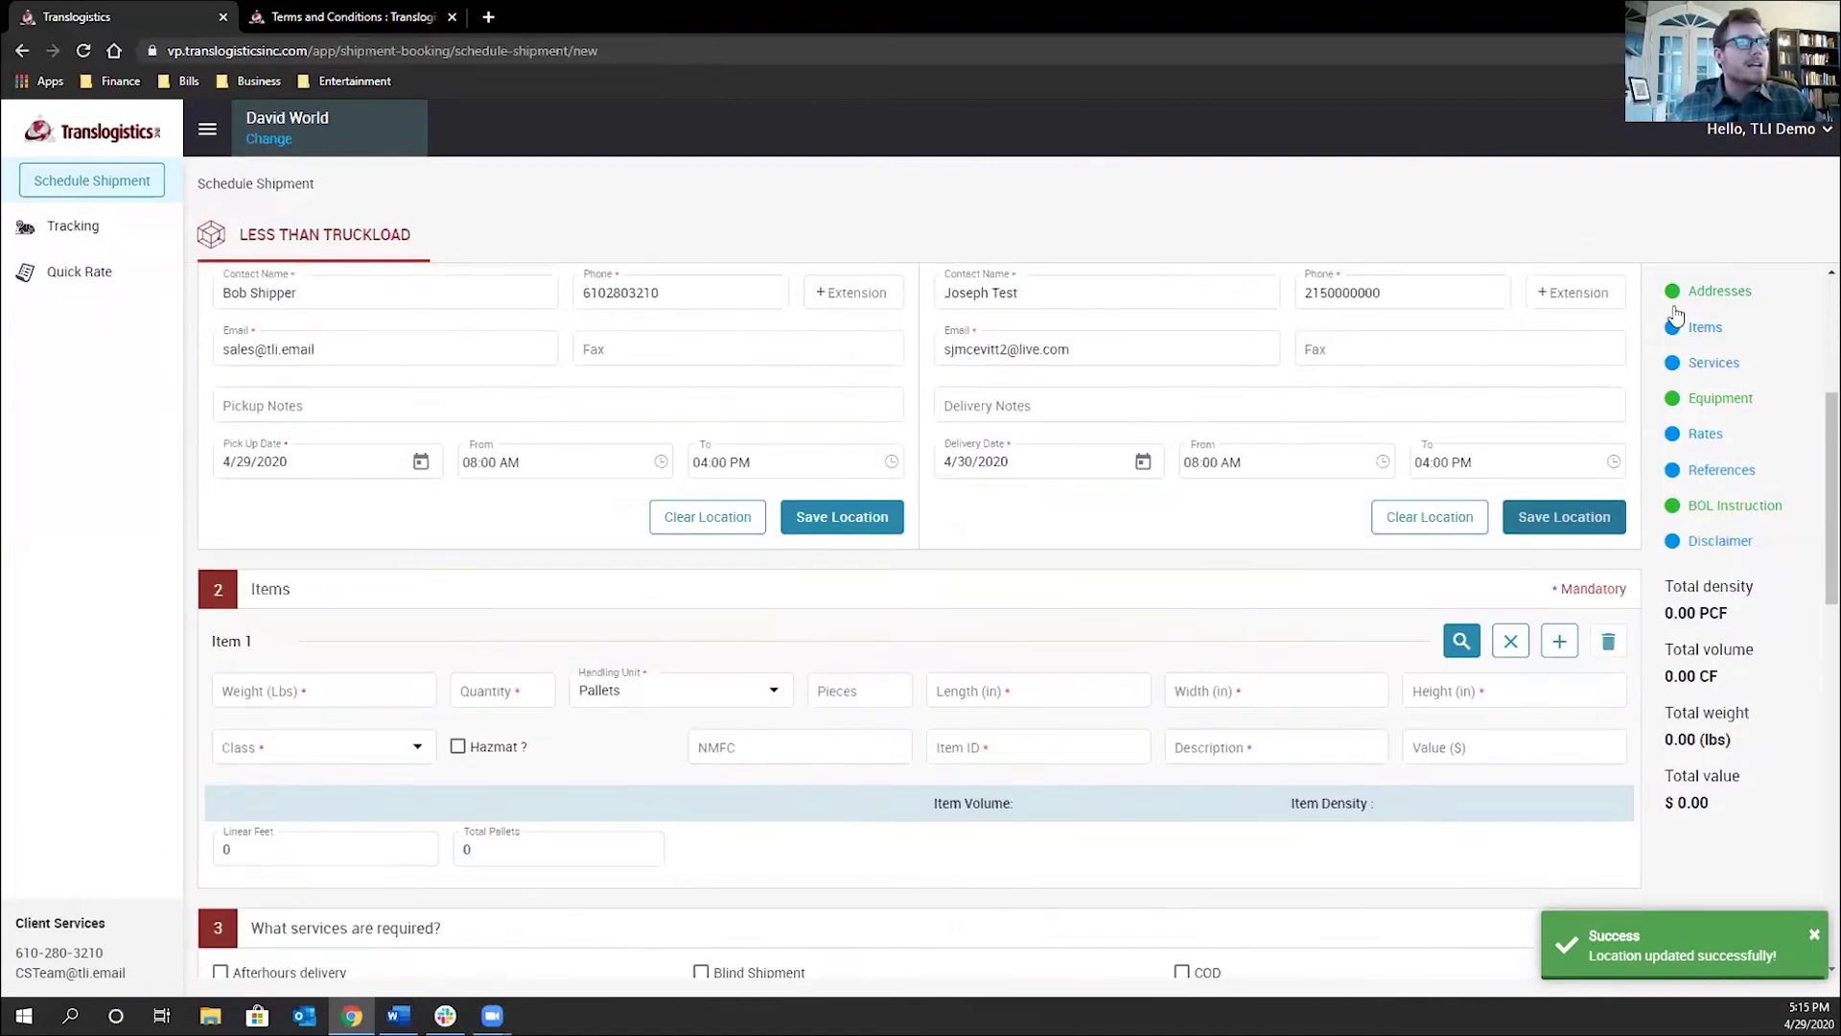
pyautogui.click(363, 692)
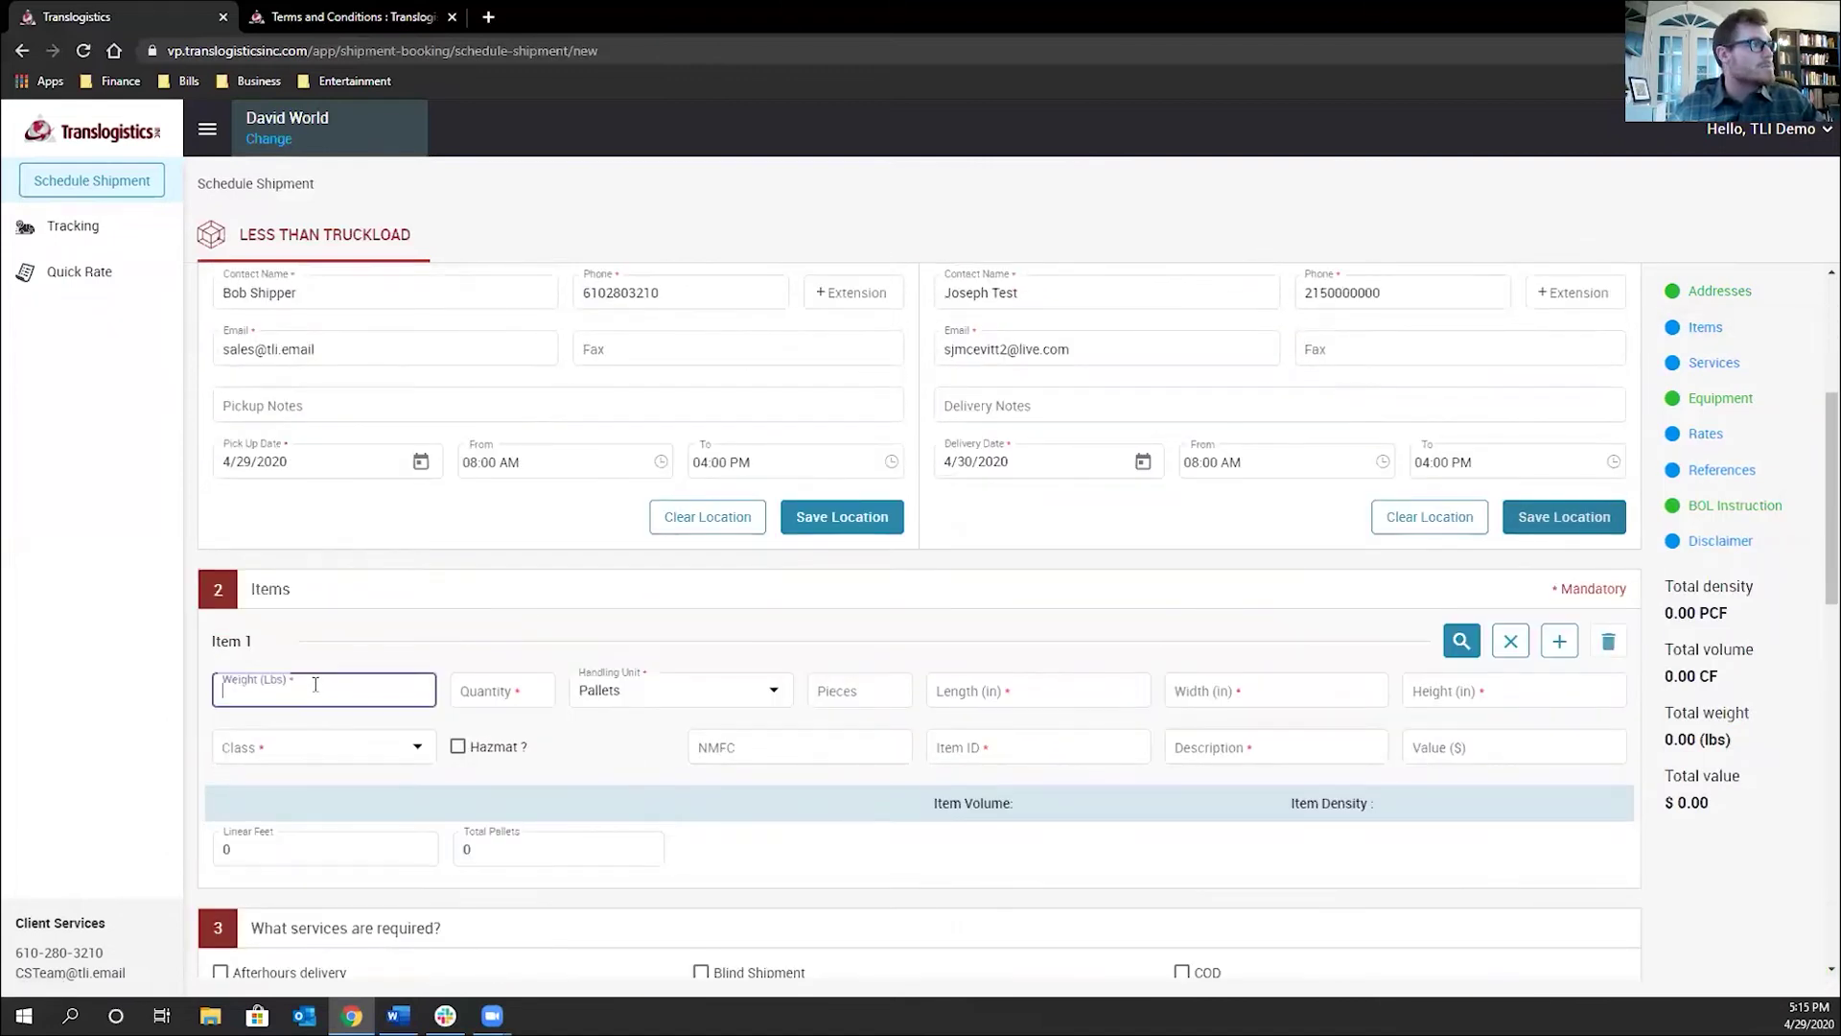
pyautogui.write('500')
pyautogui.click(499, 683)
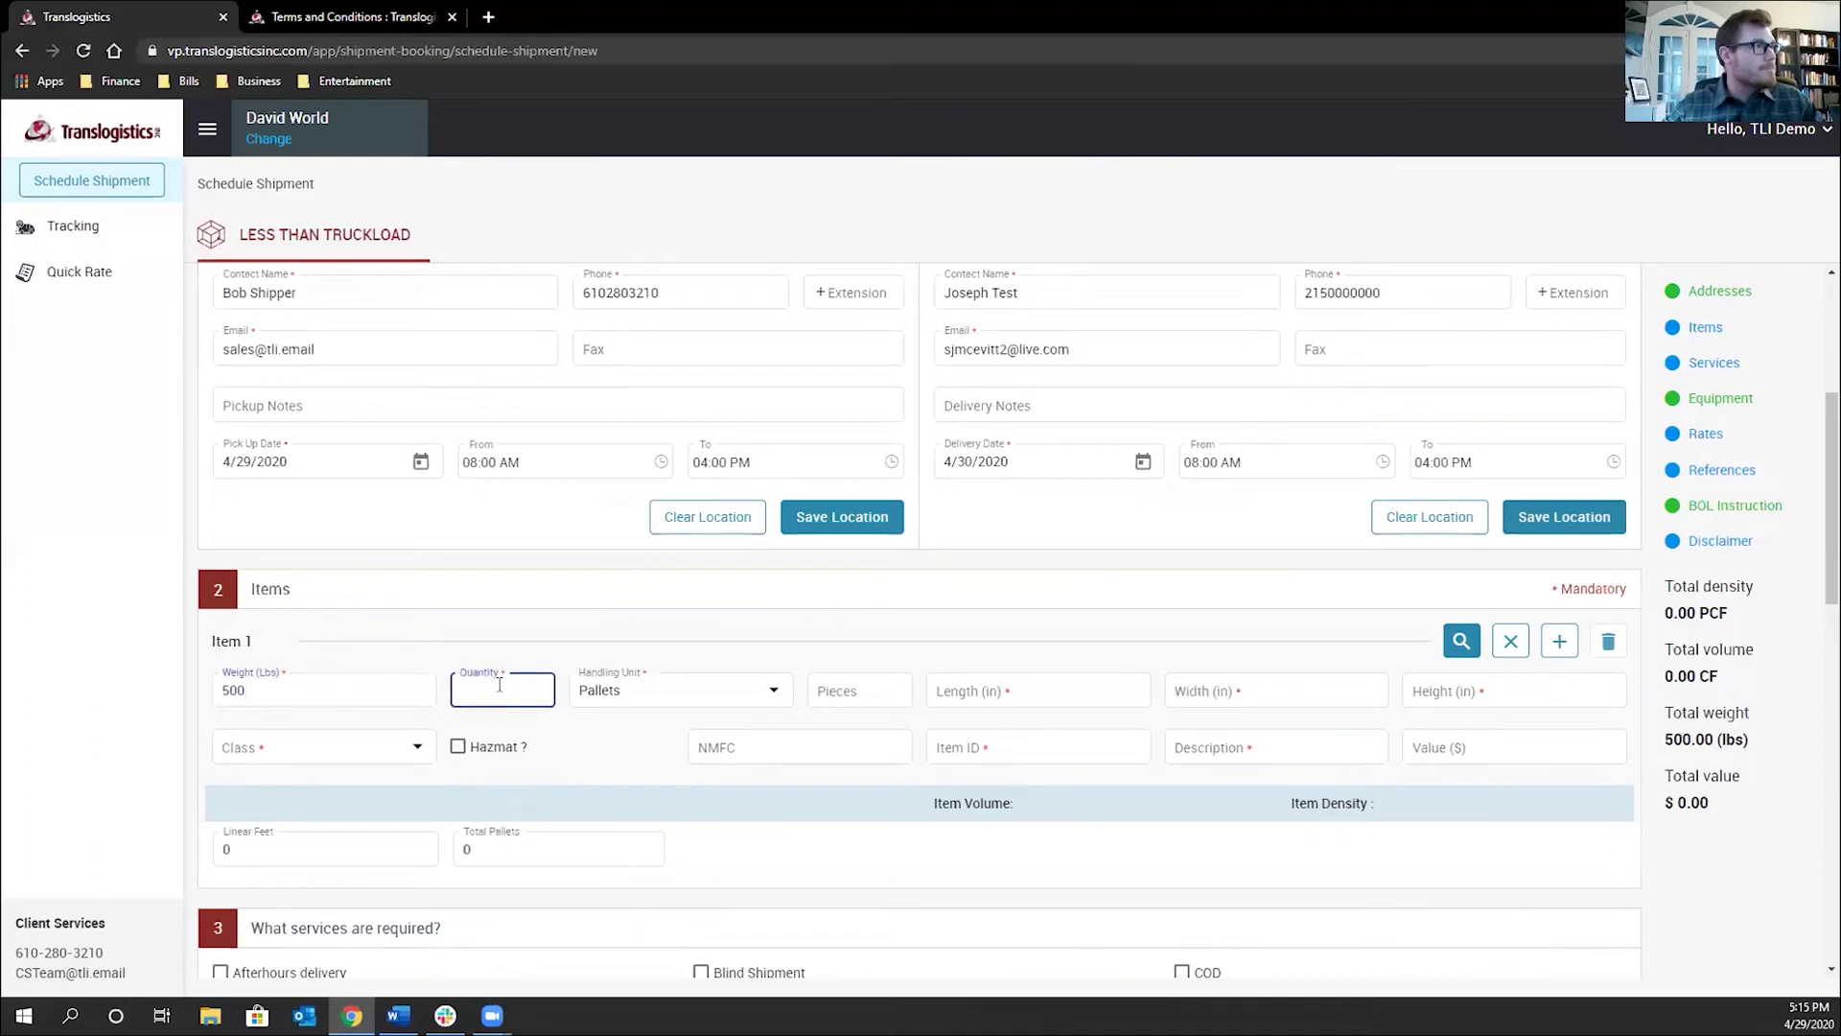
pyautogui.press('Tab')
pyautogui.press('Tab')
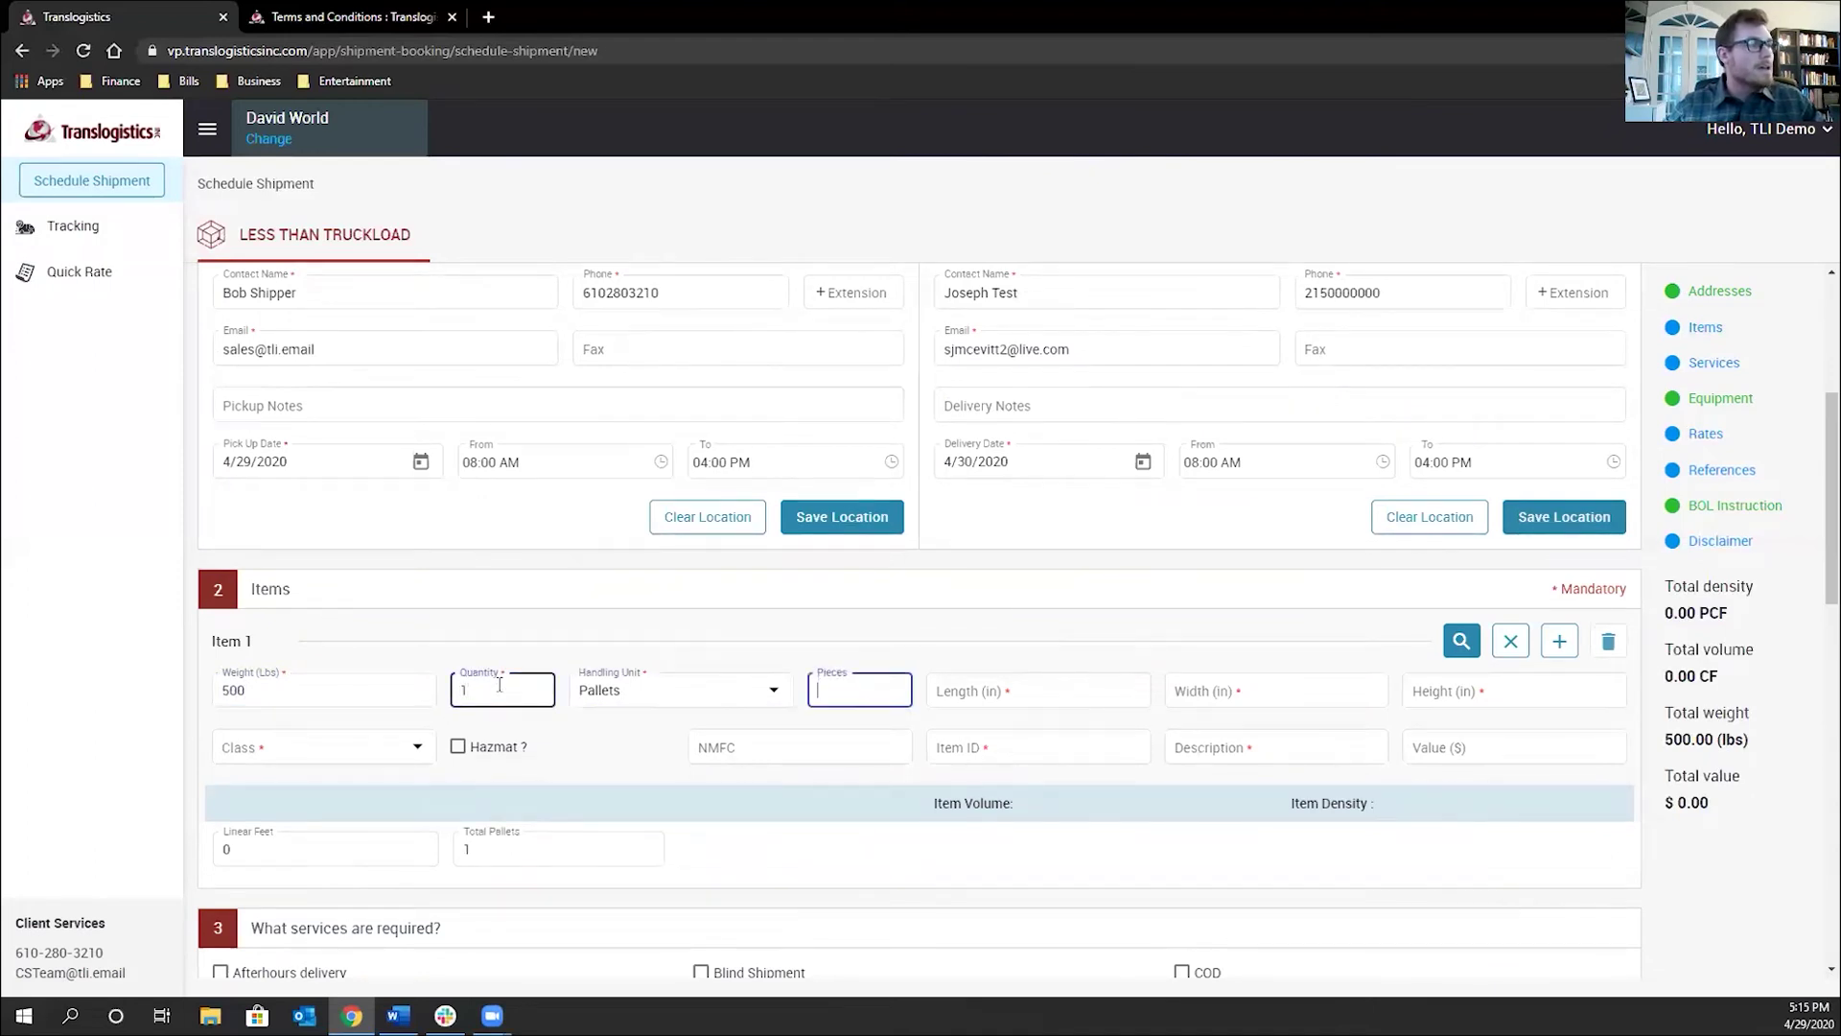
pyautogui.write('10')
pyautogui.press('Tab')
pyautogui.write('40')
pyautogui.press('Tab')
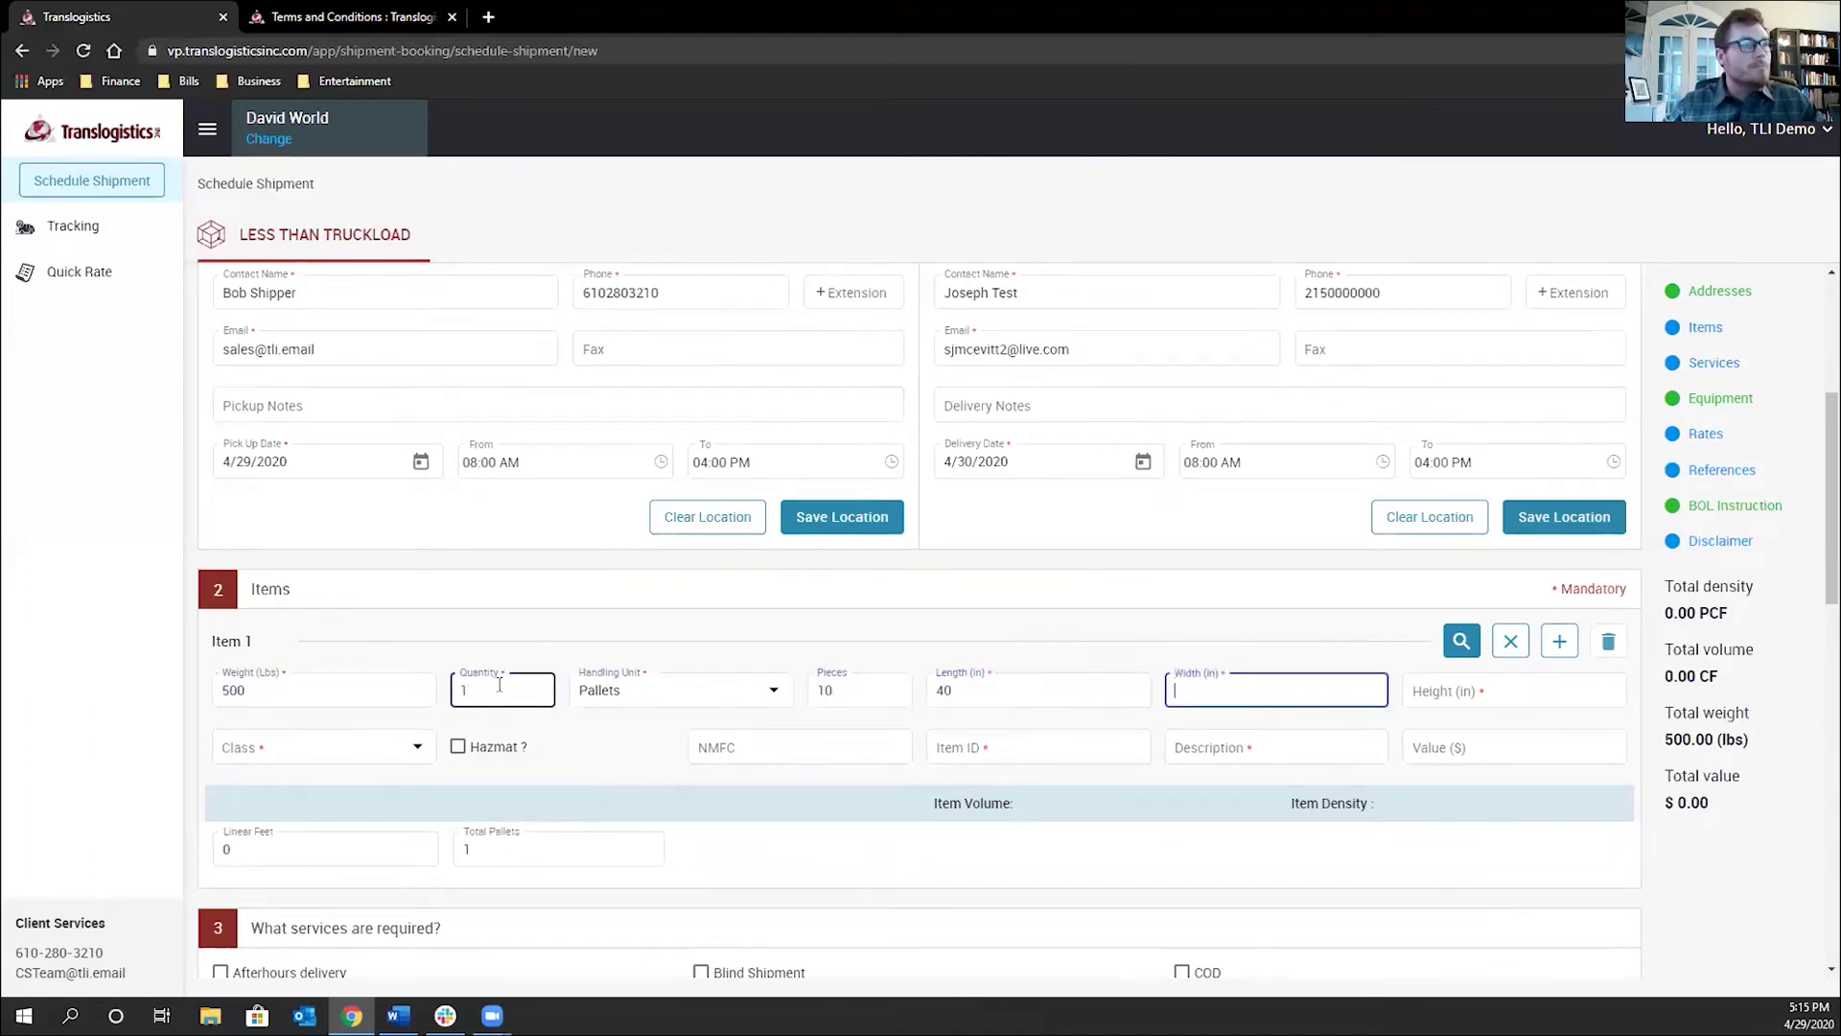
pyautogui.write('40')
pyautogui.press('Tab')
pyautogui.write('48')
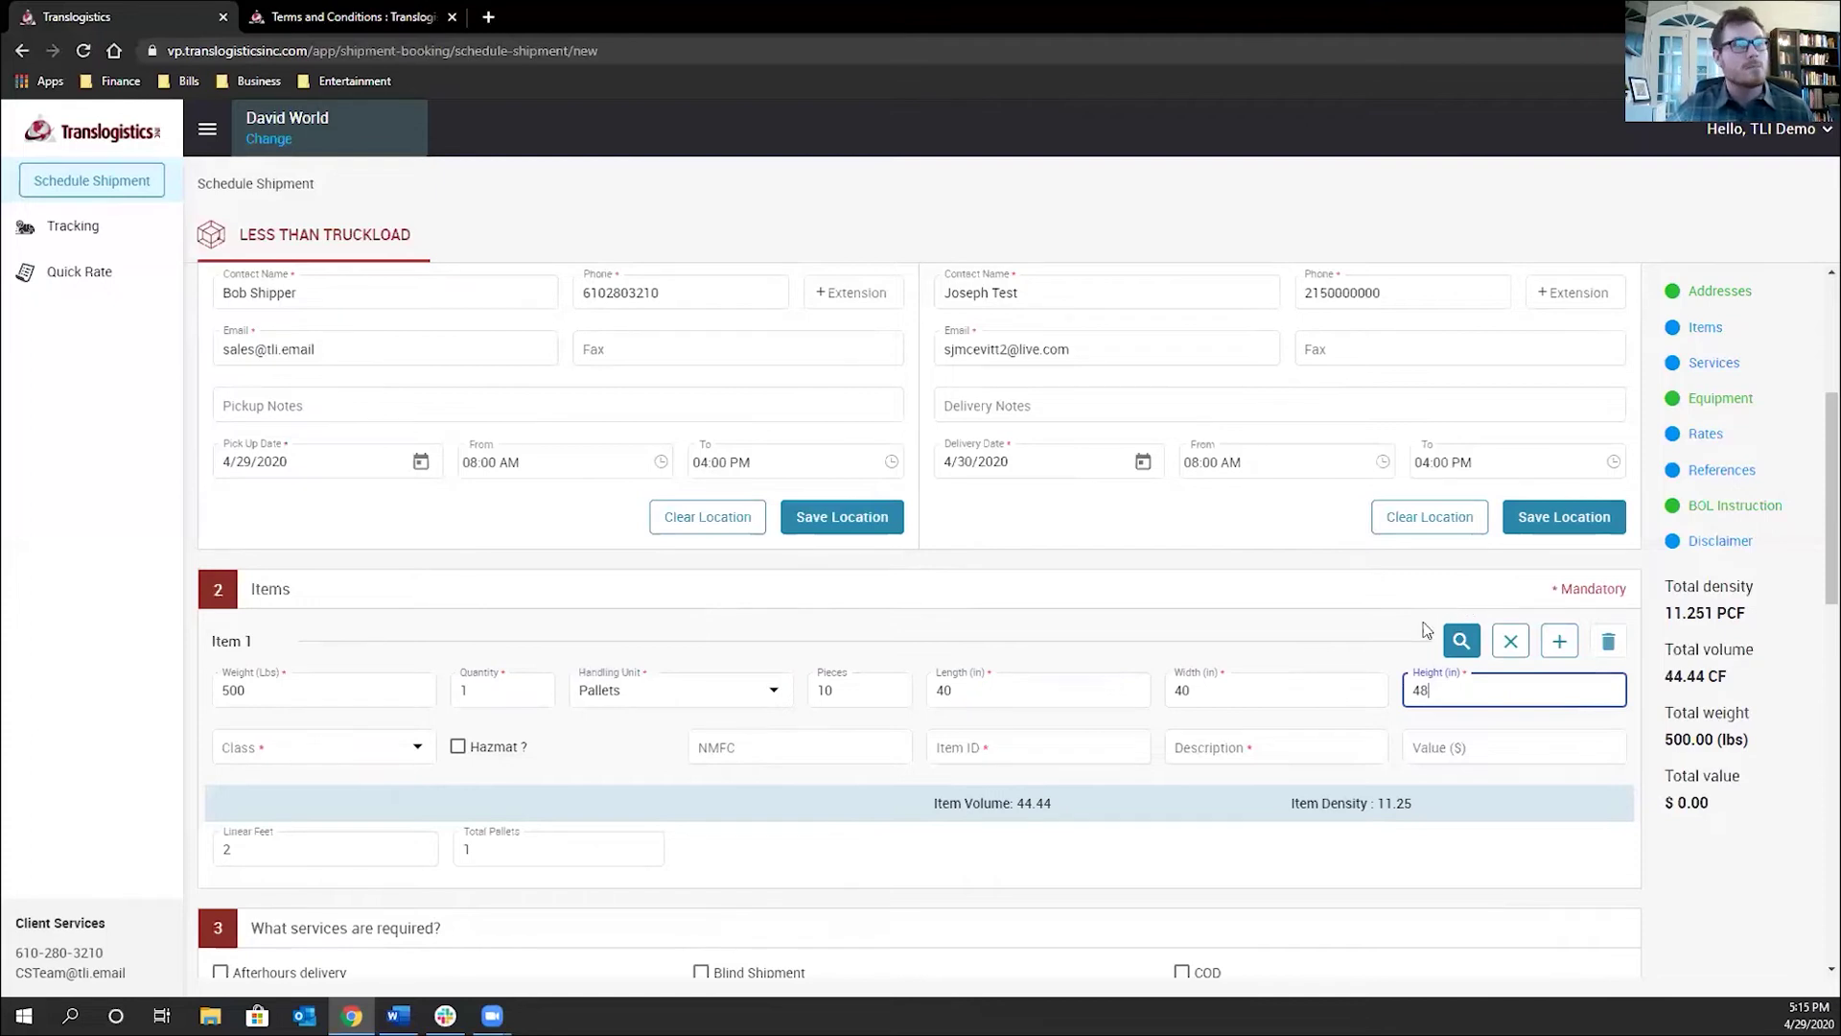
# Apply the saved commodity Plumbers Goods 10-12 PCF (class 92.5, NMFC 158880-7) to Item 1
pyautogui.click(1463, 641)
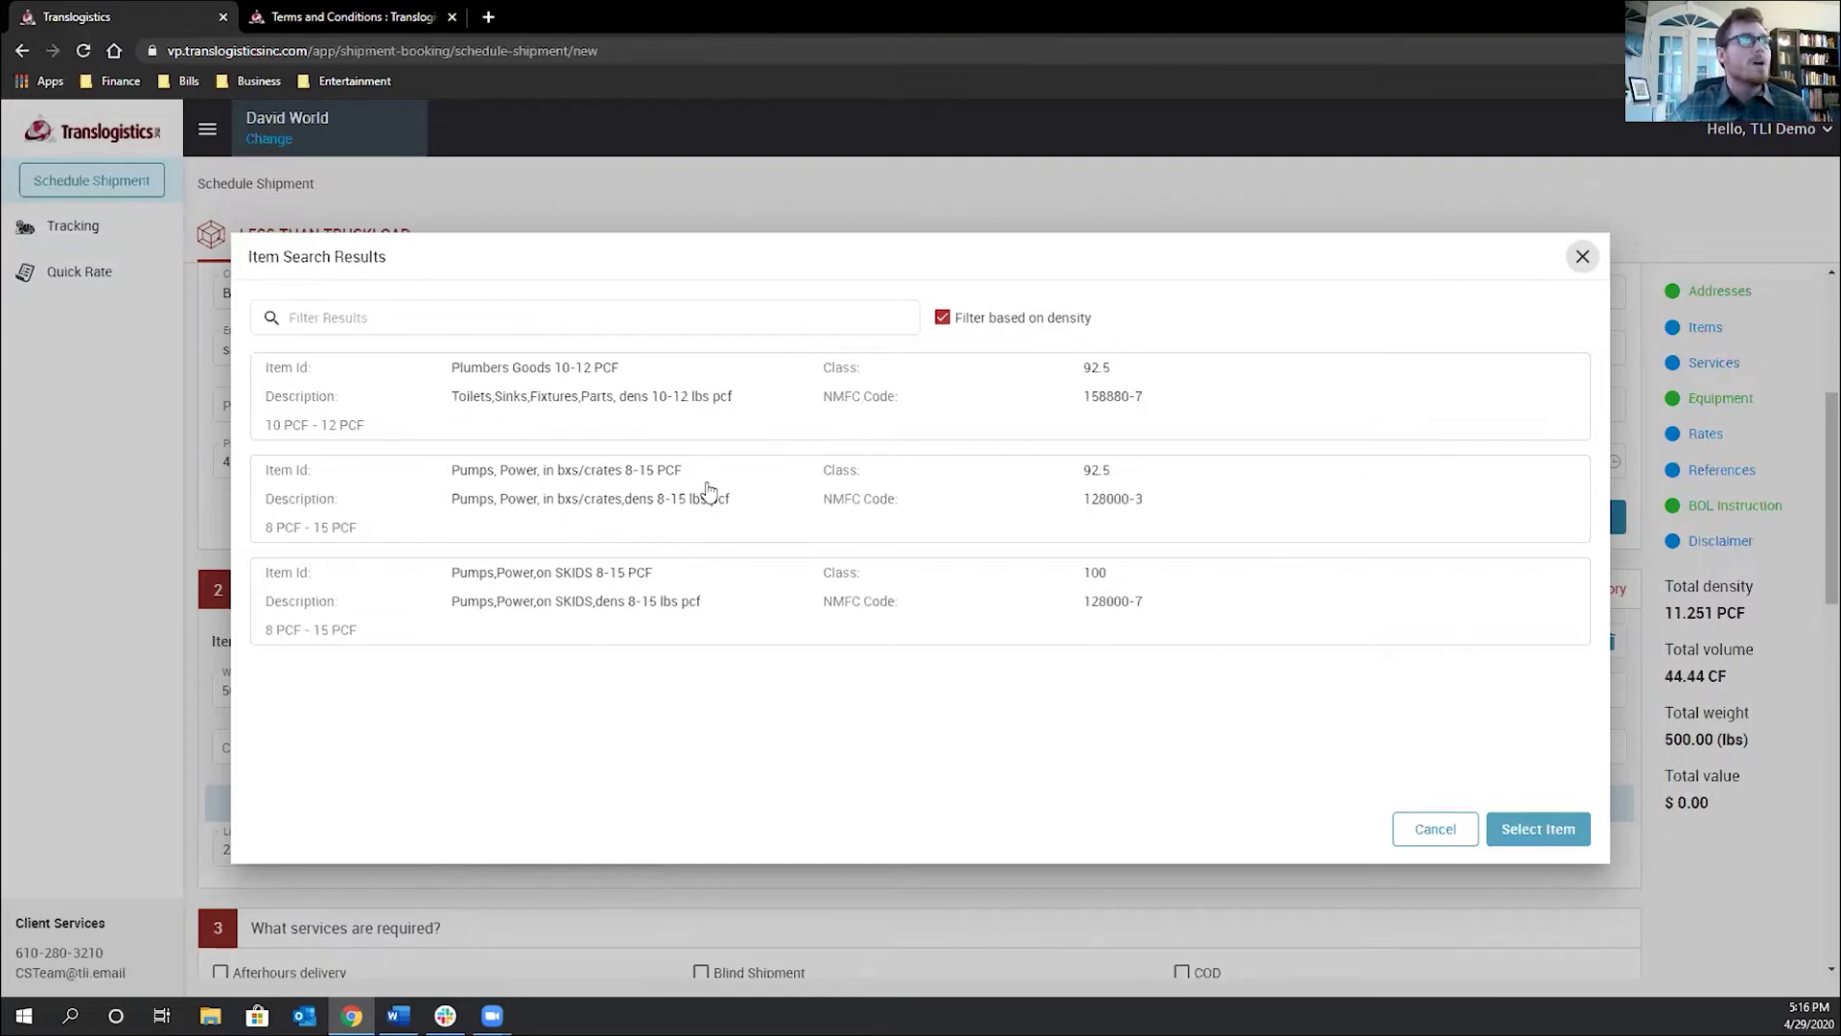
pyautogui.click(724, 410)
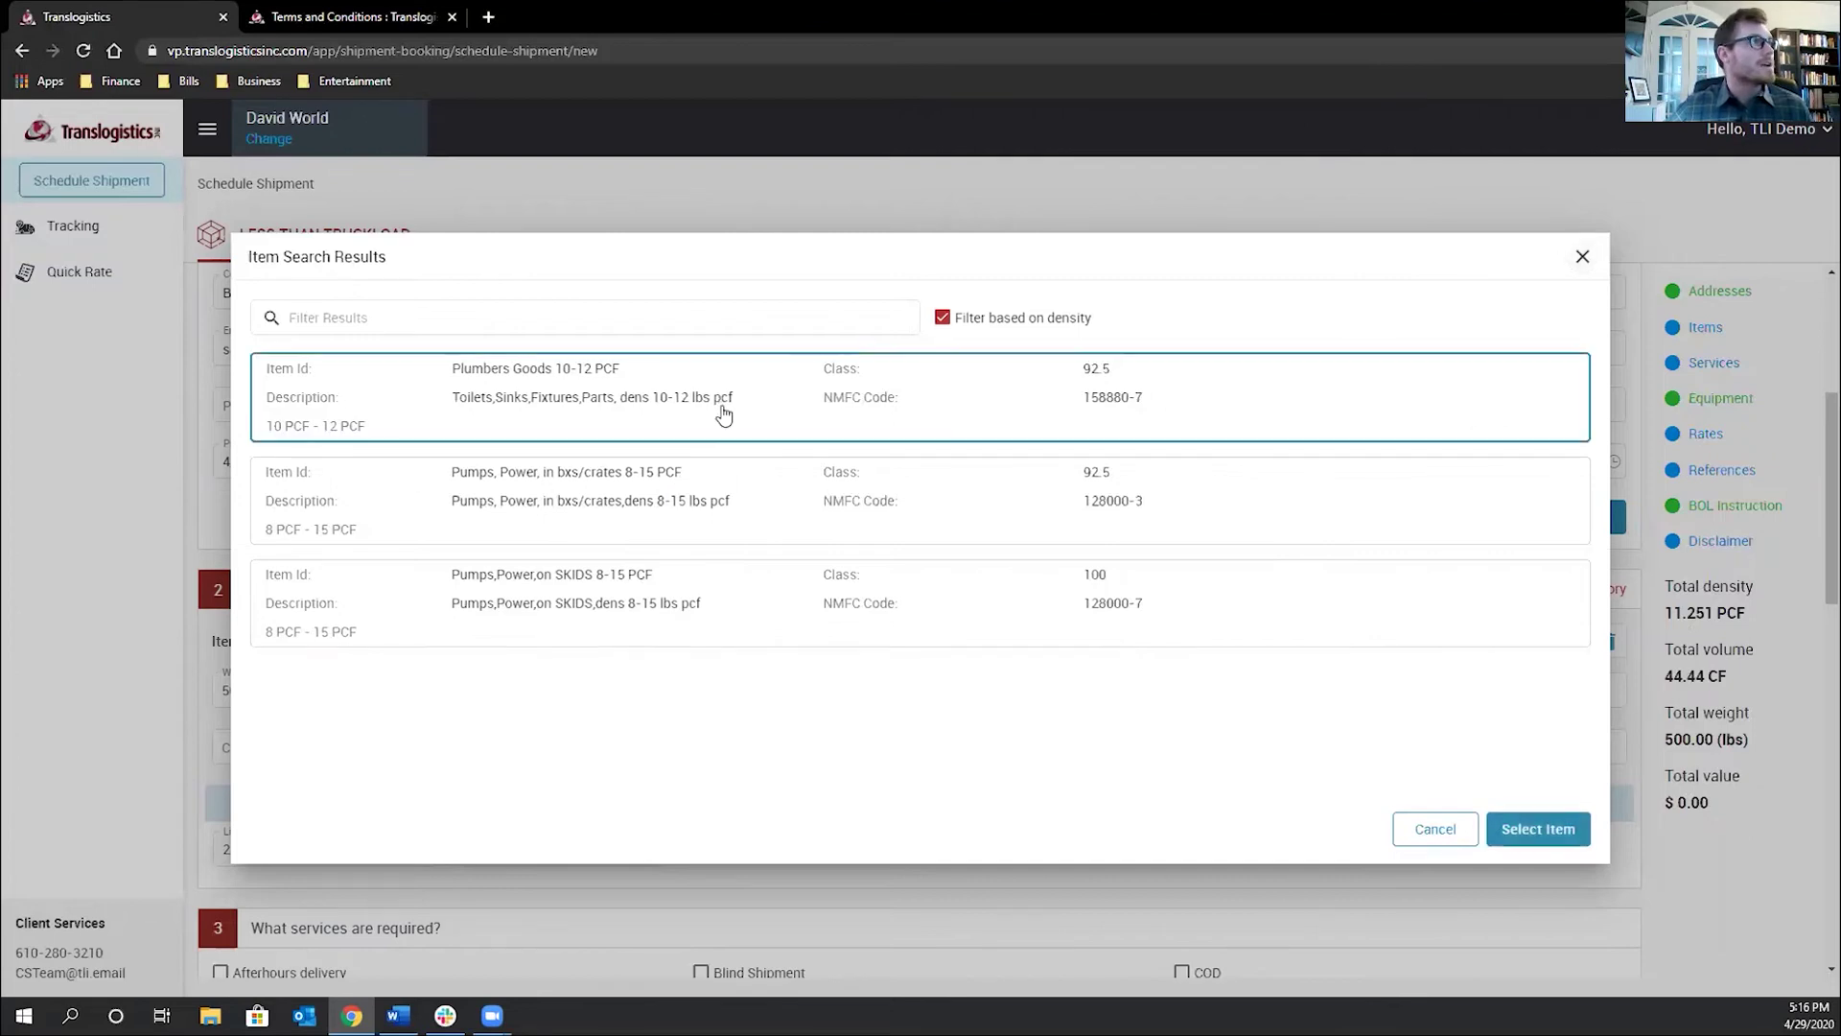
pyautogui.click(1550, 842)
pyautogui.scroll(-3, 973, 757)
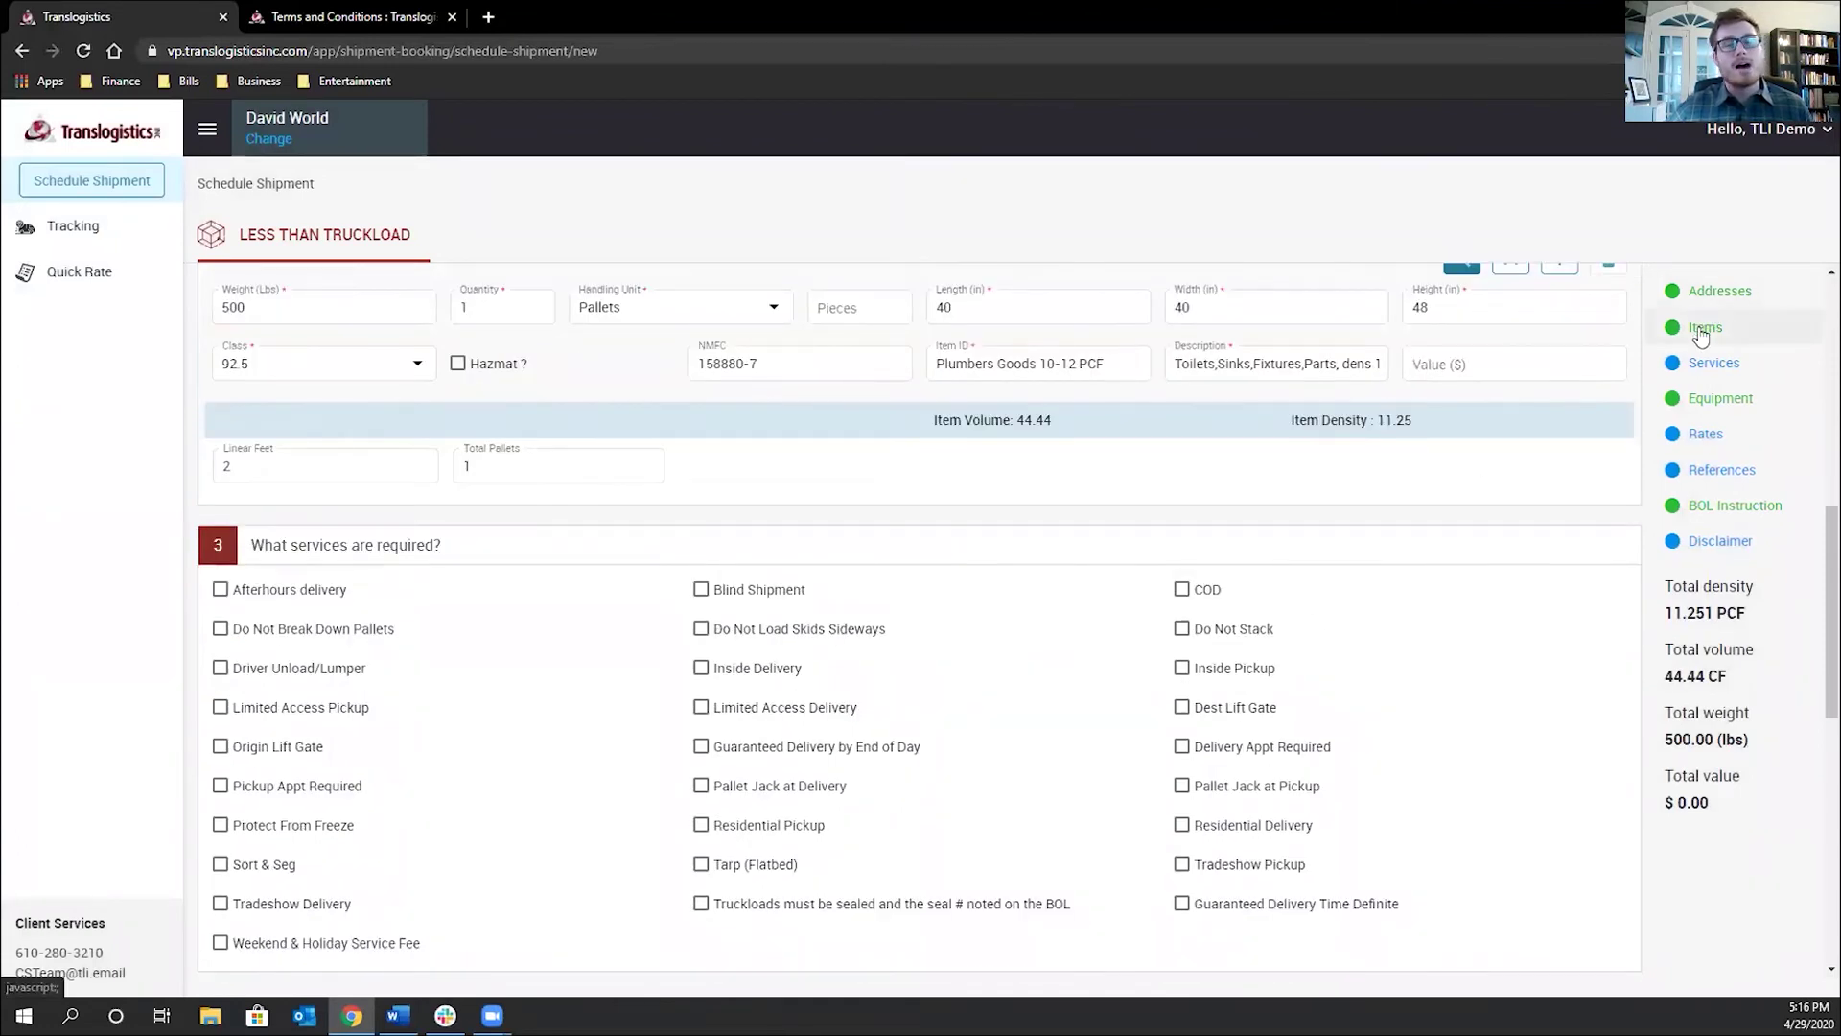
# Tick Dest Lift Gate under What services are required?
pyautogui.scroll(-1, 1026, 580)
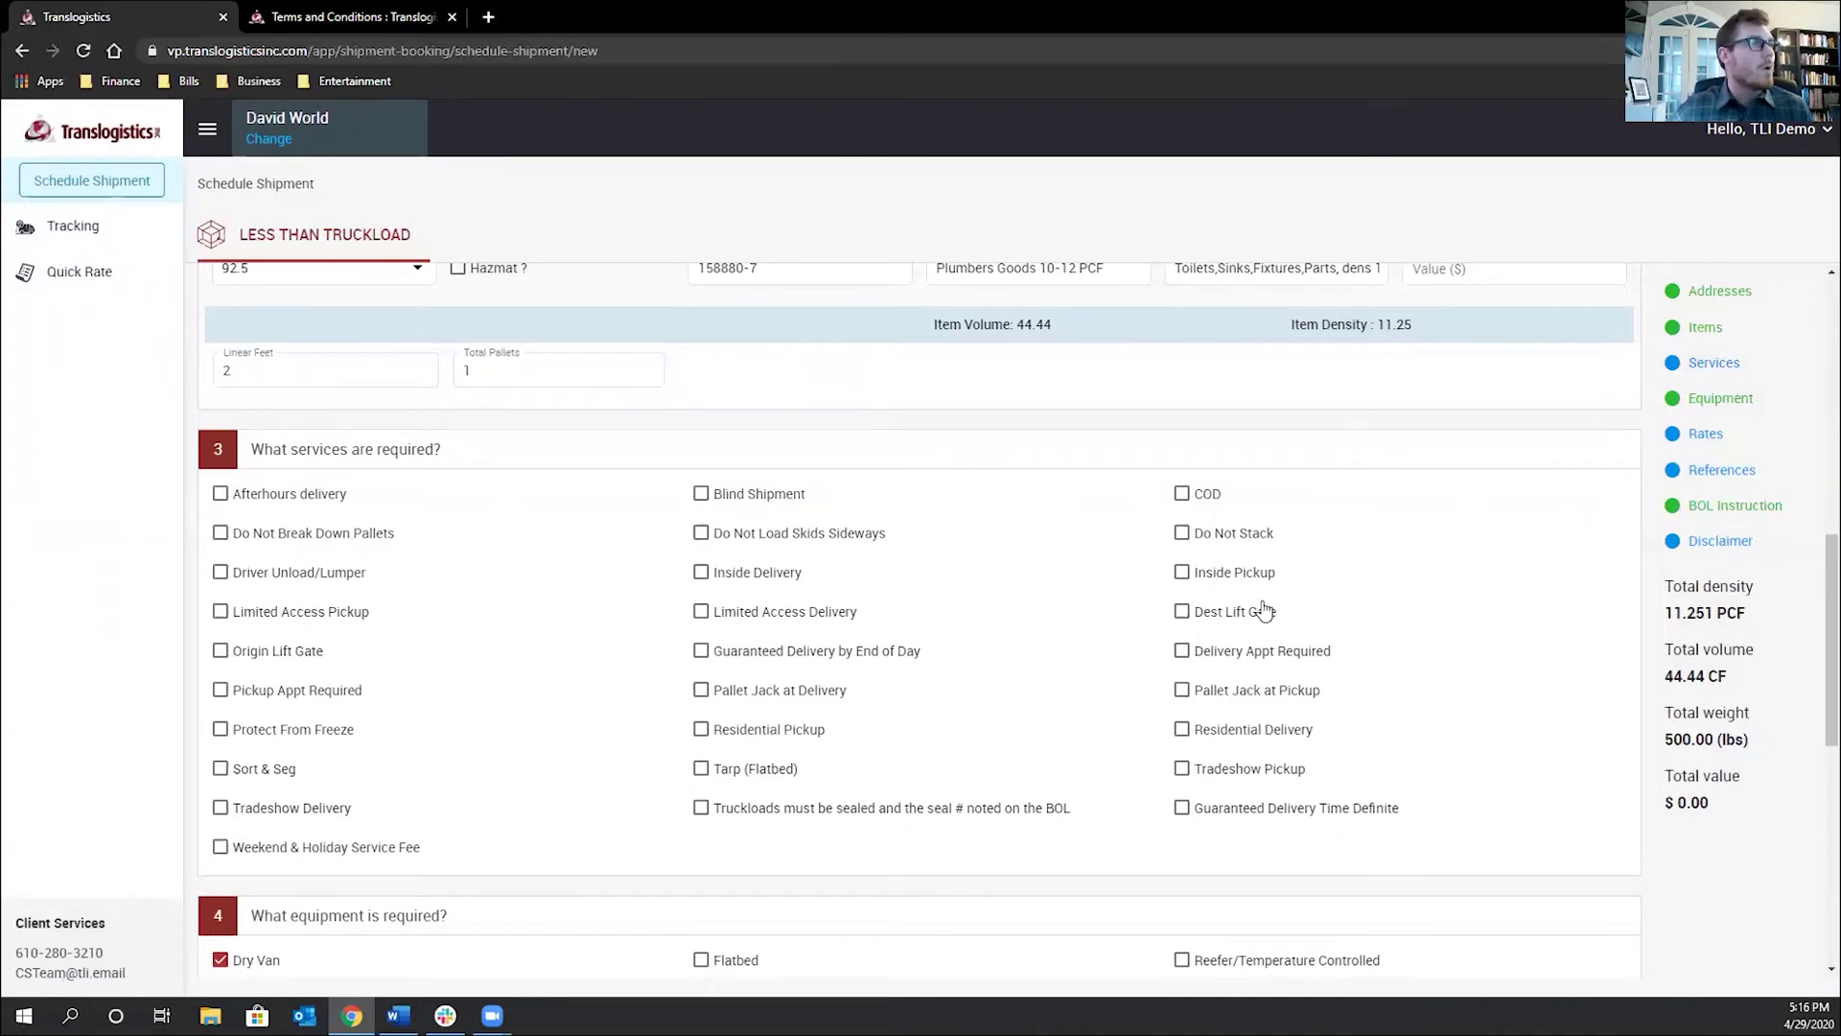
pyautogui.click(1187, 619)
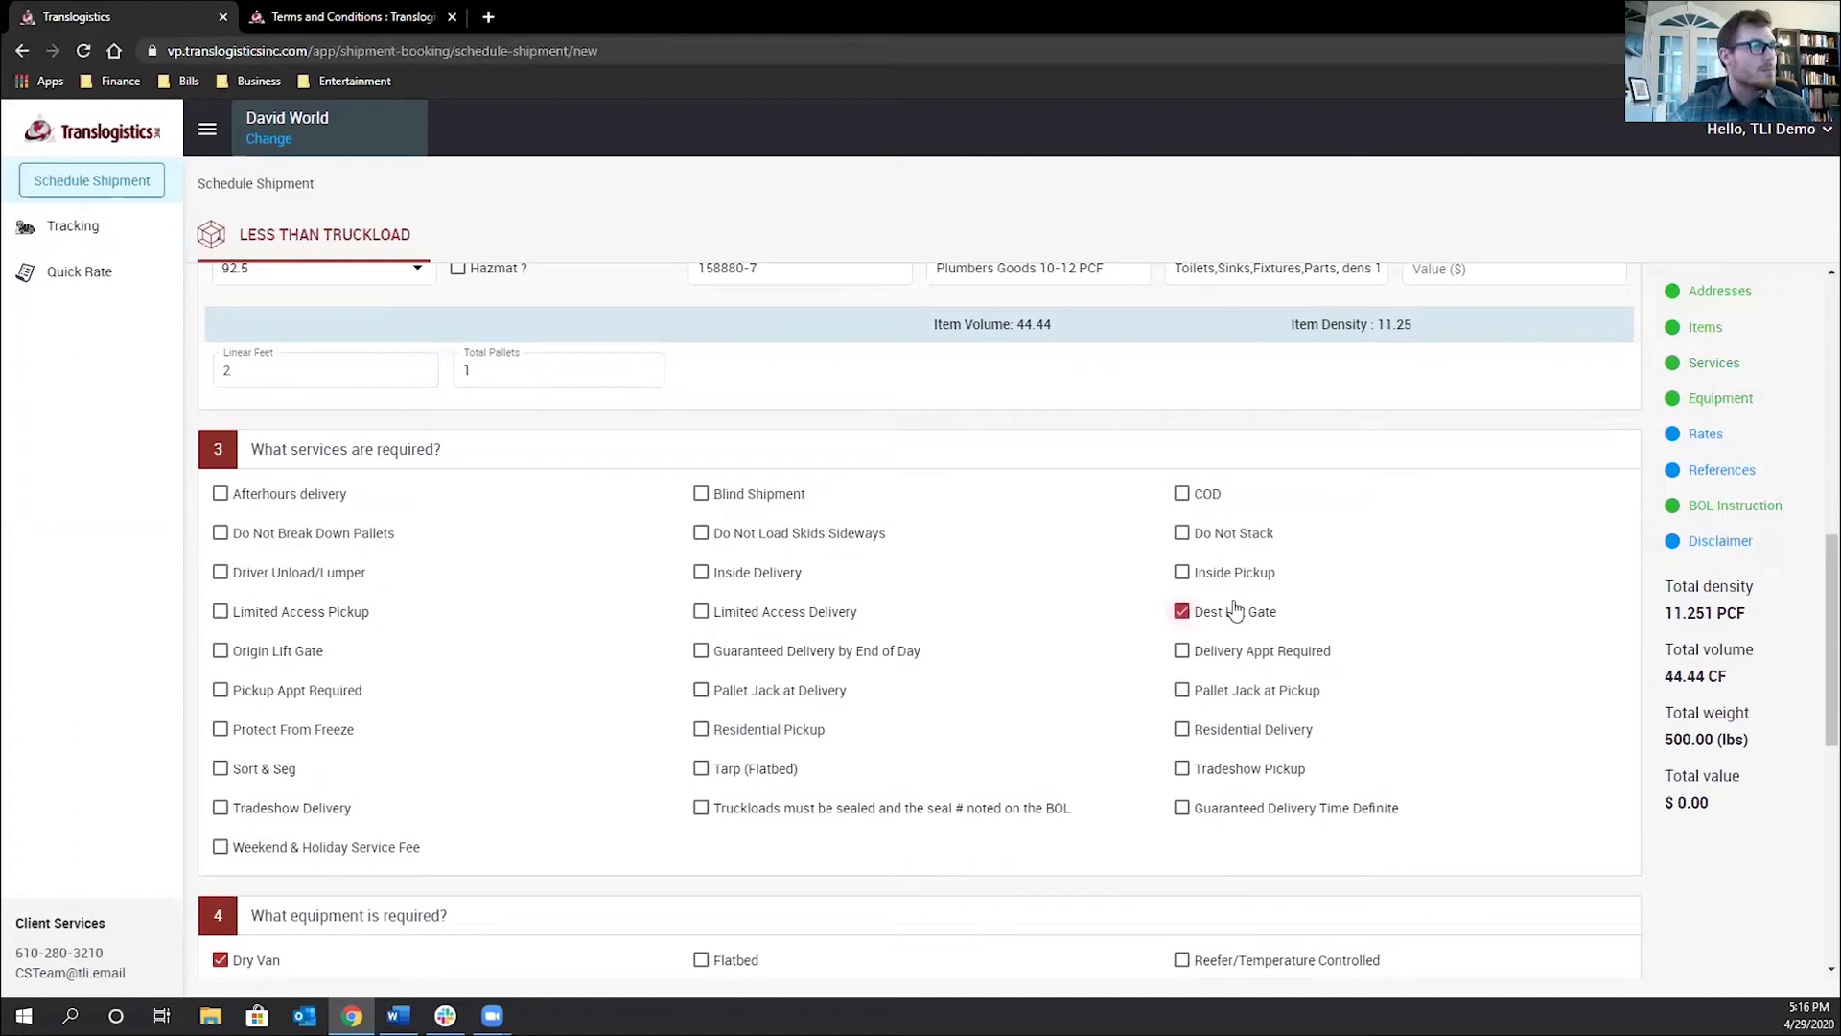
# Fetch carrier rates, ranging from ABF Freight at $163.05 to Estes Express Lines at $420.37
pyautogui.scroll(-4, 1113, 676)
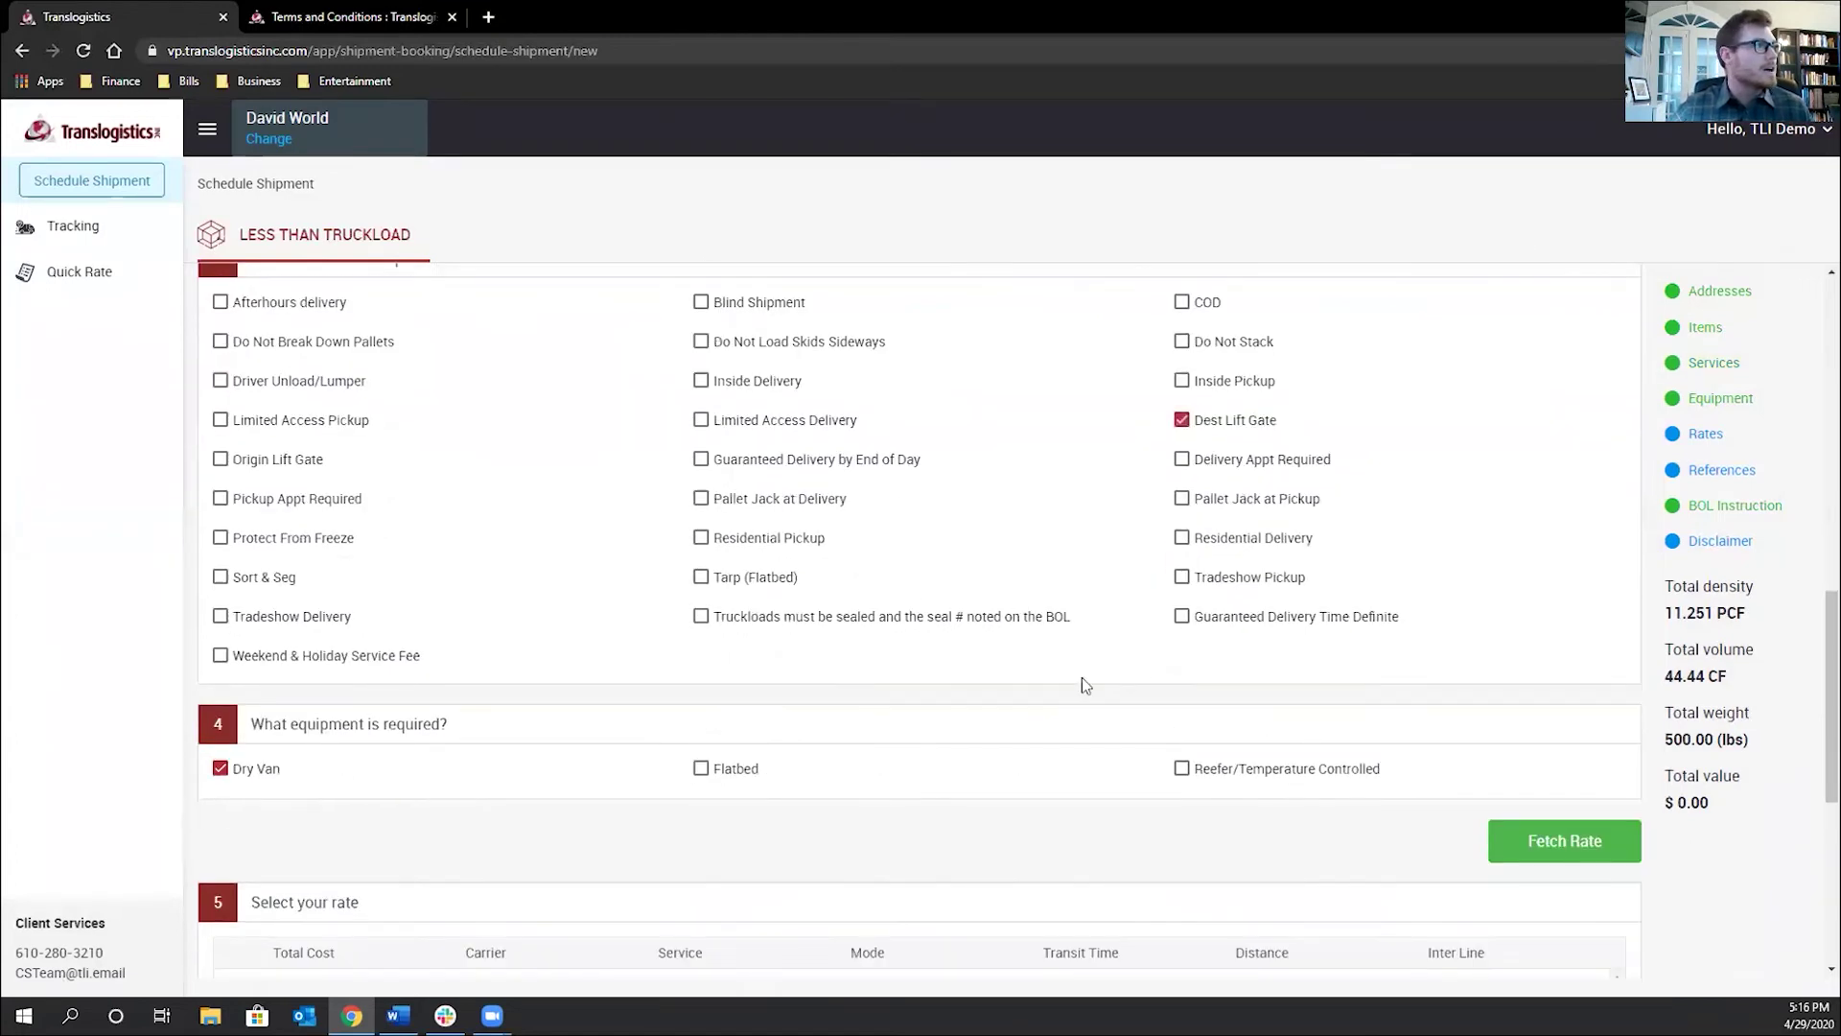
pyautogui.scroll(-1, 1053, 677)
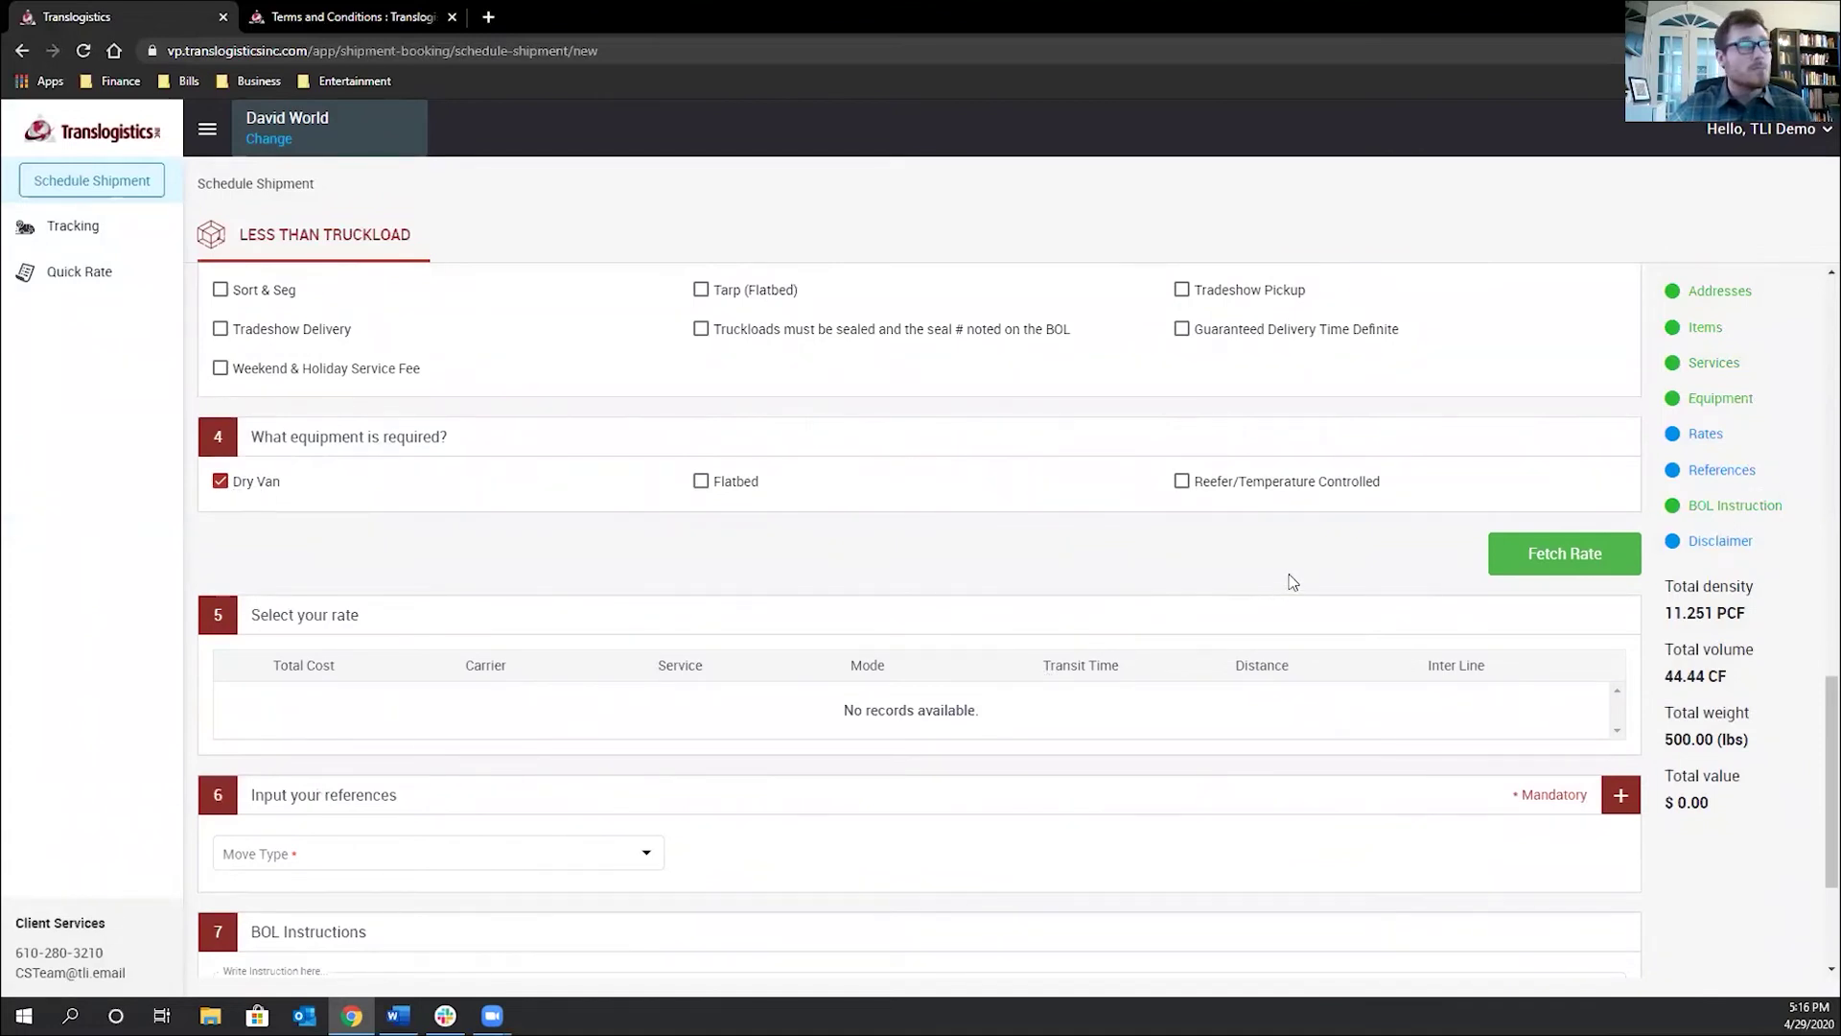
pyautogui.click(1551, 557)
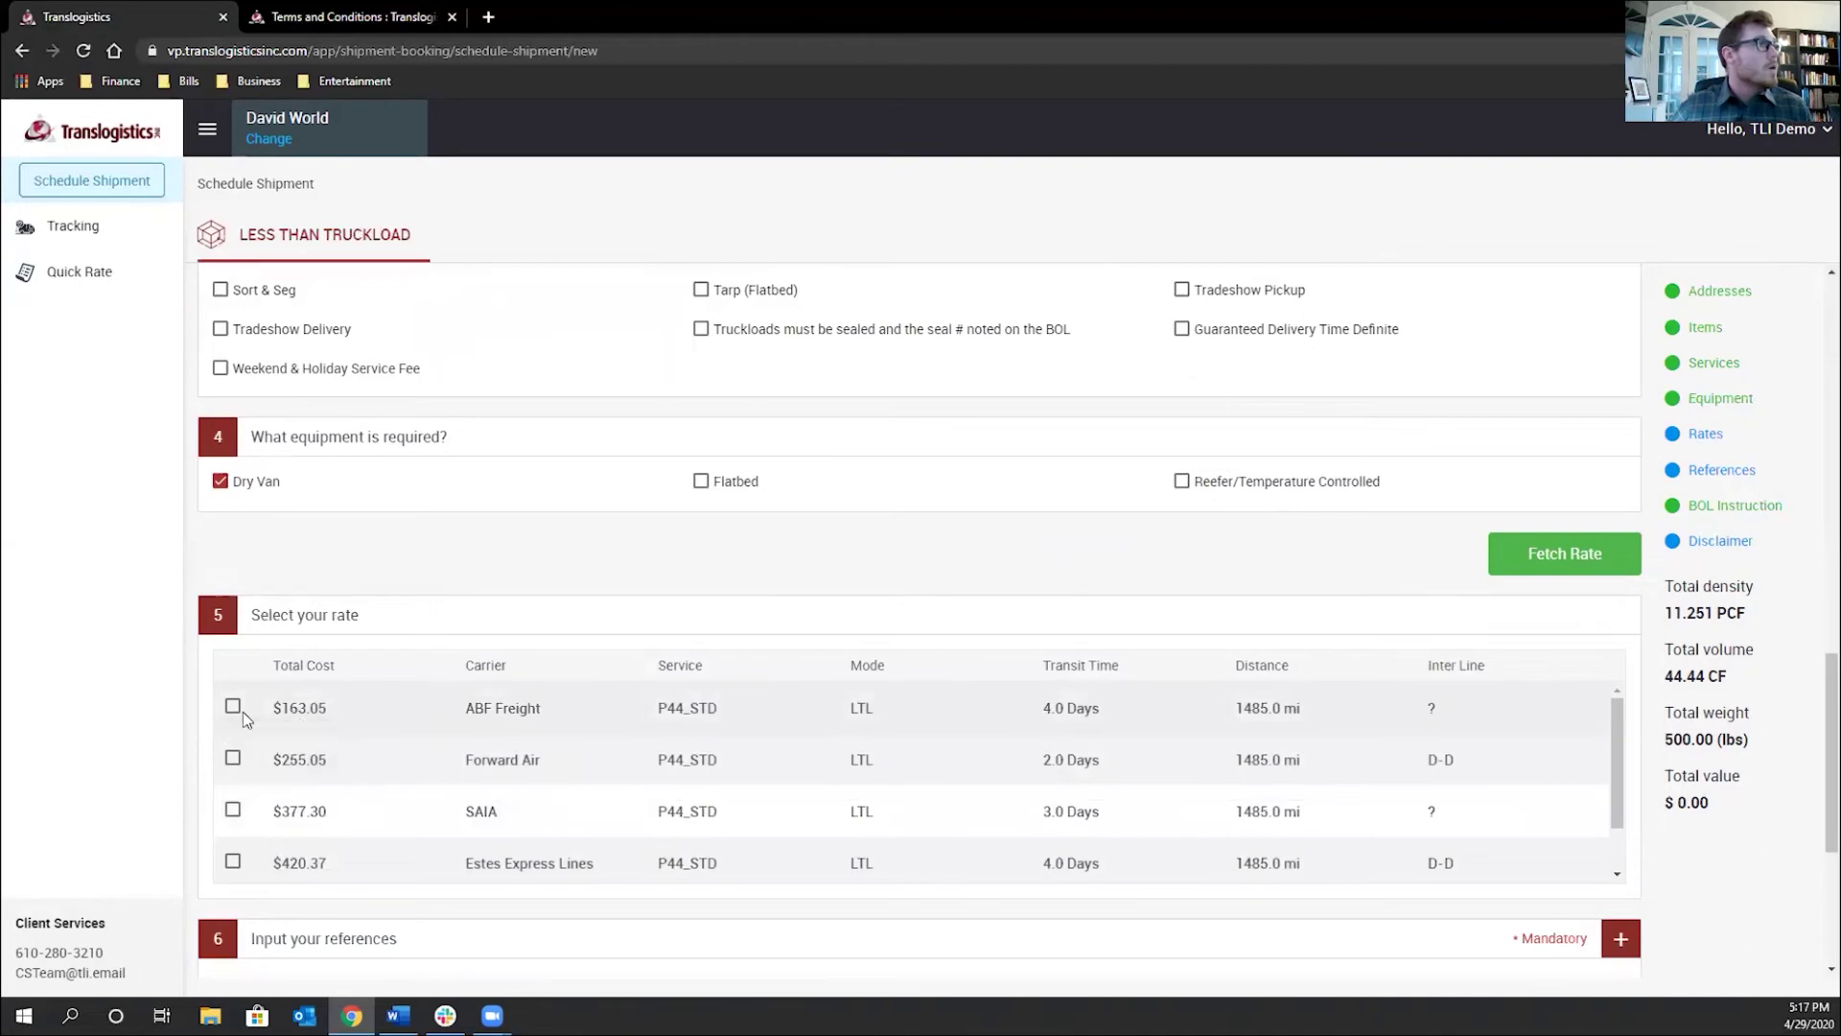
# Select the ABF Freight $163.05 rate and set the move type to Outbound
pyautogui.click(234, 709)
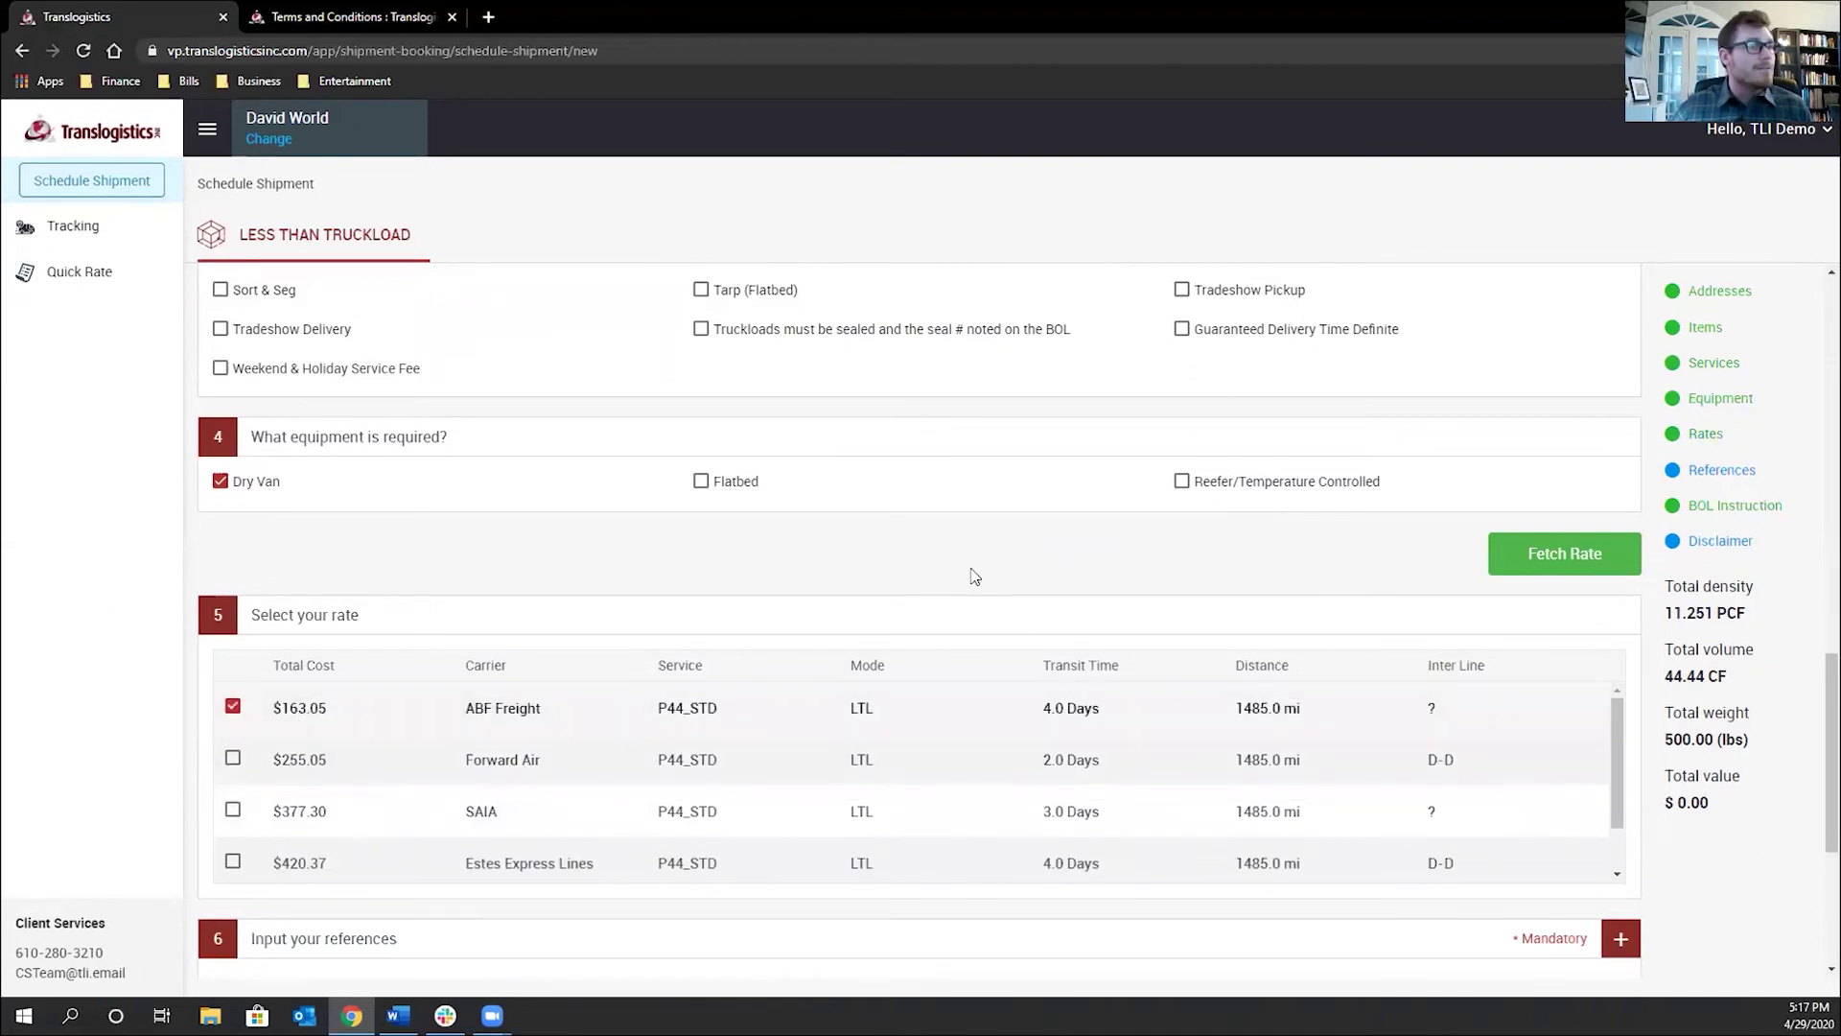
pyautogui.scroll(-2, 976, 575)
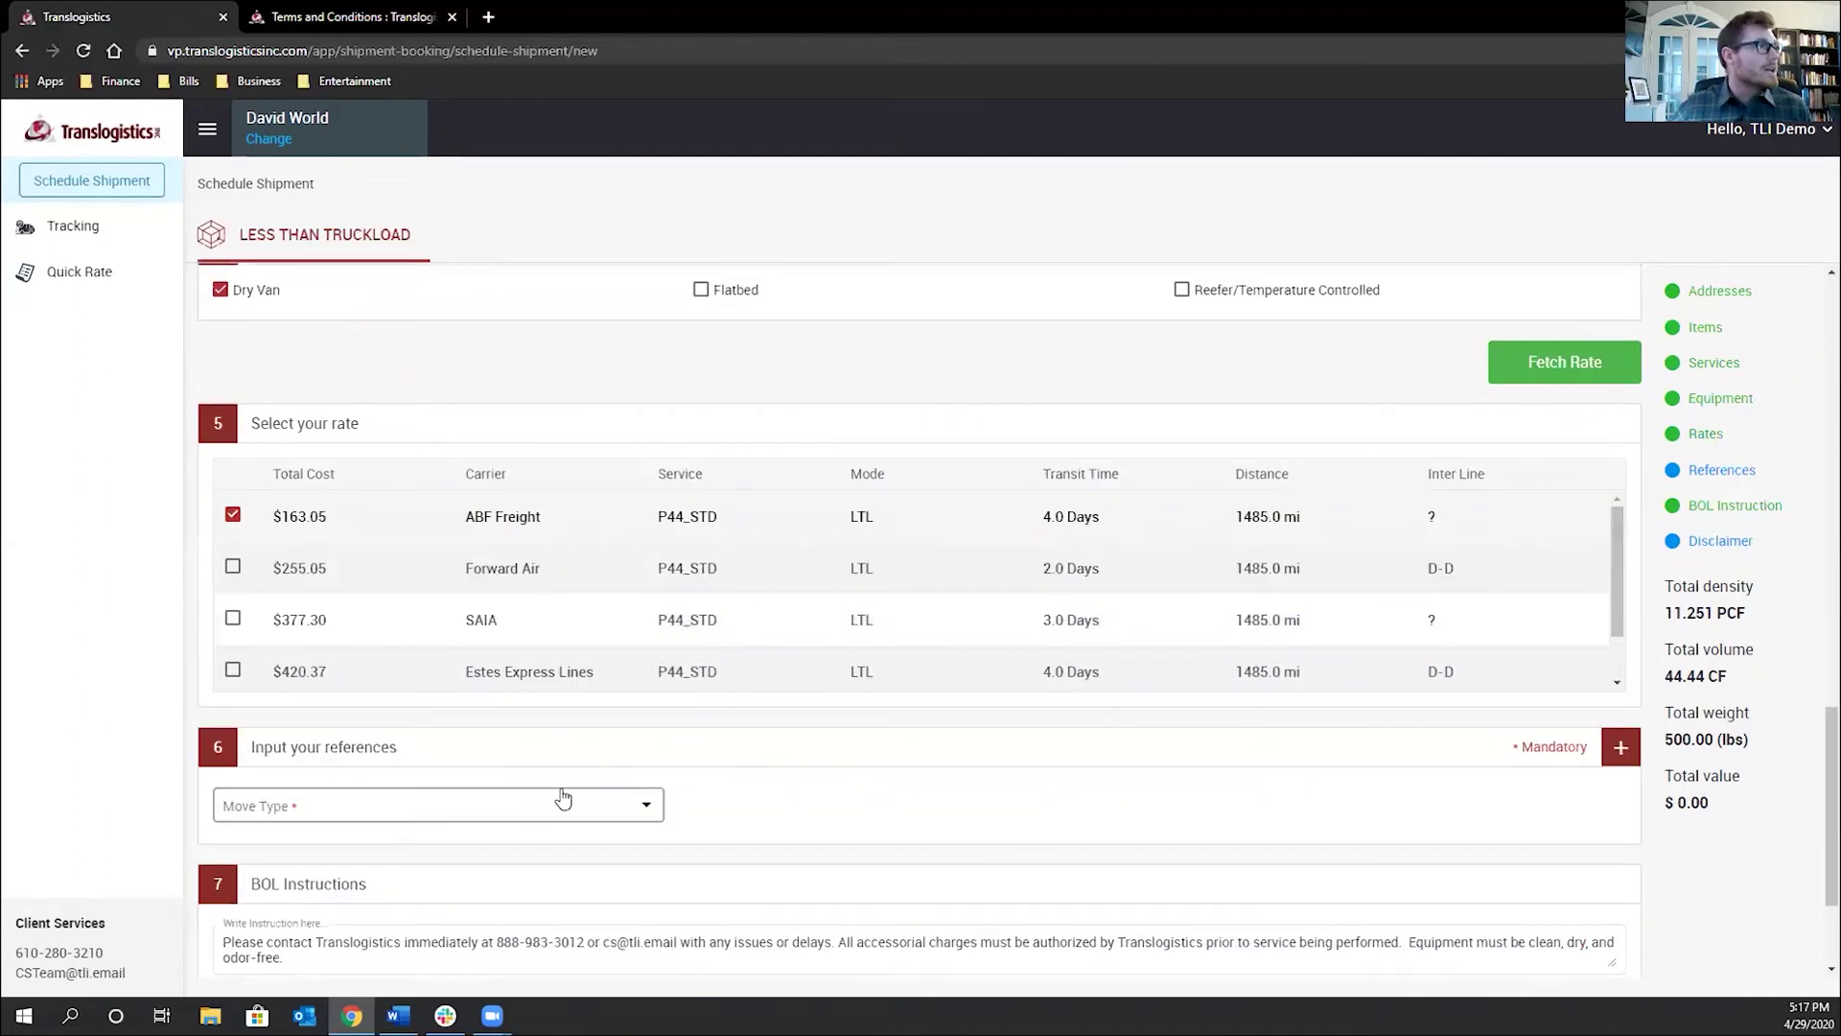
pyautogui.click(633, 805)
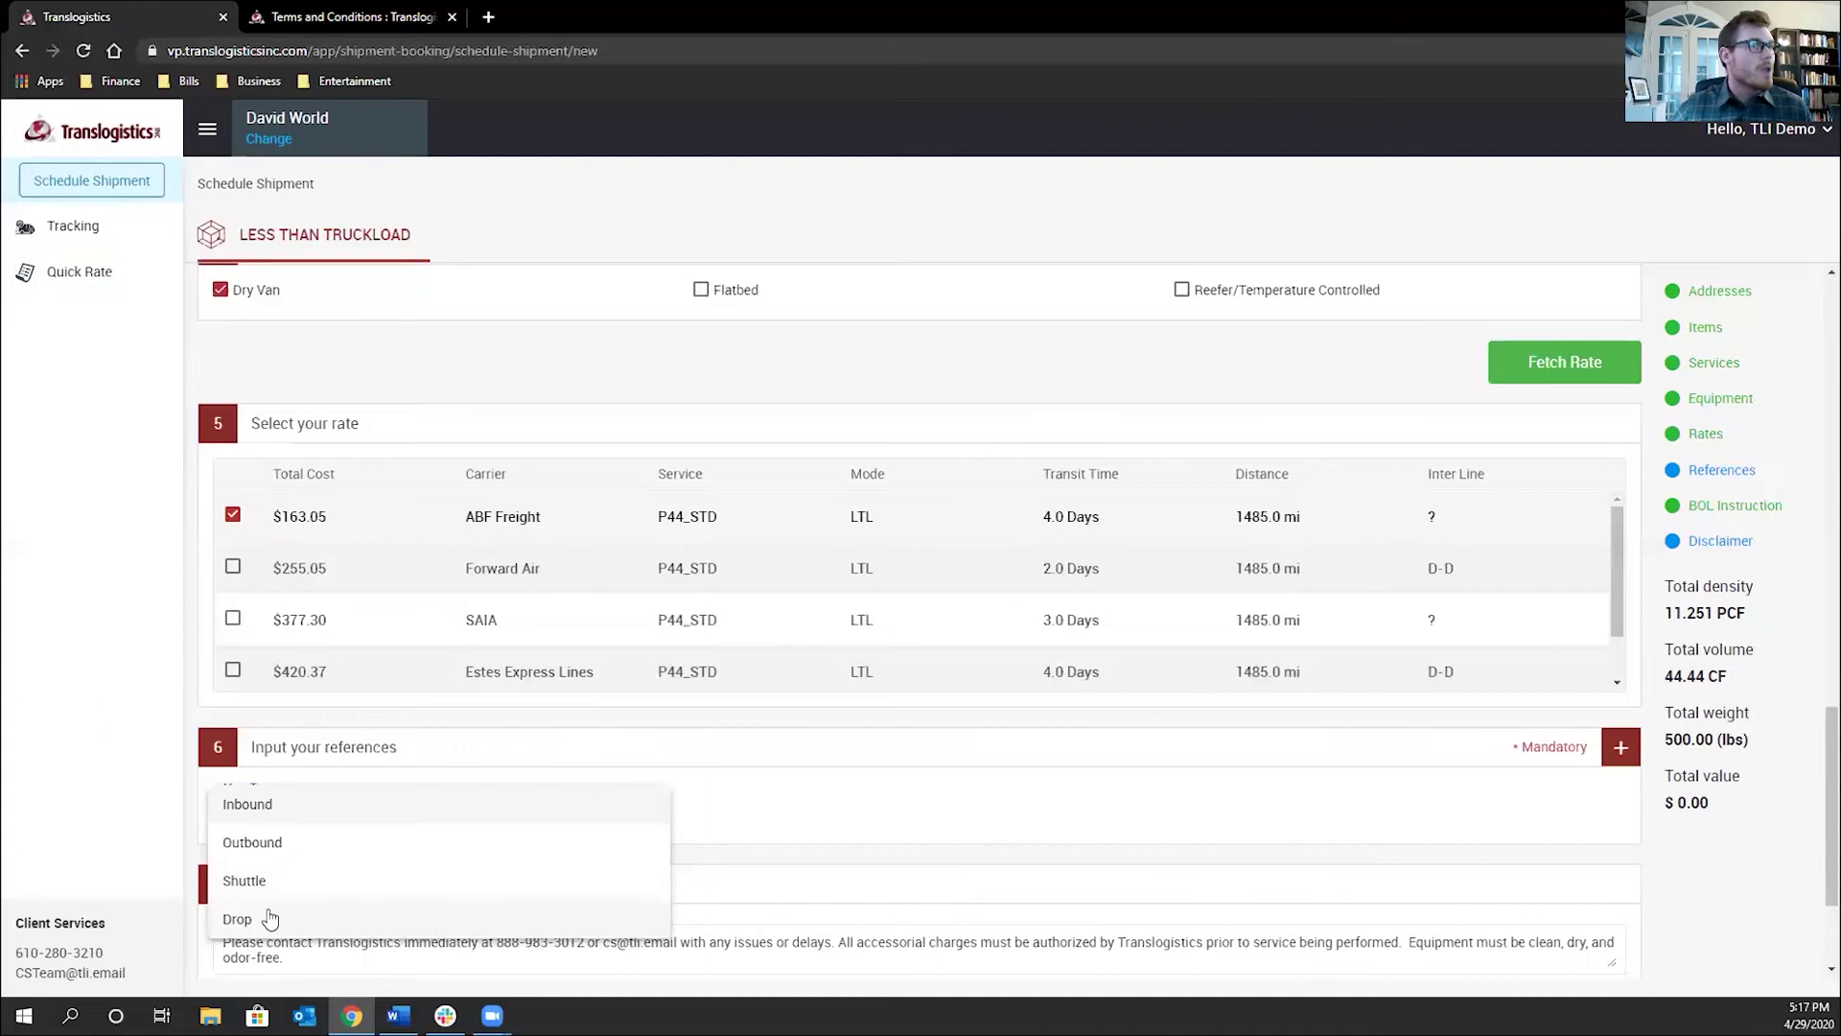
pyautogui.click(286, 850)
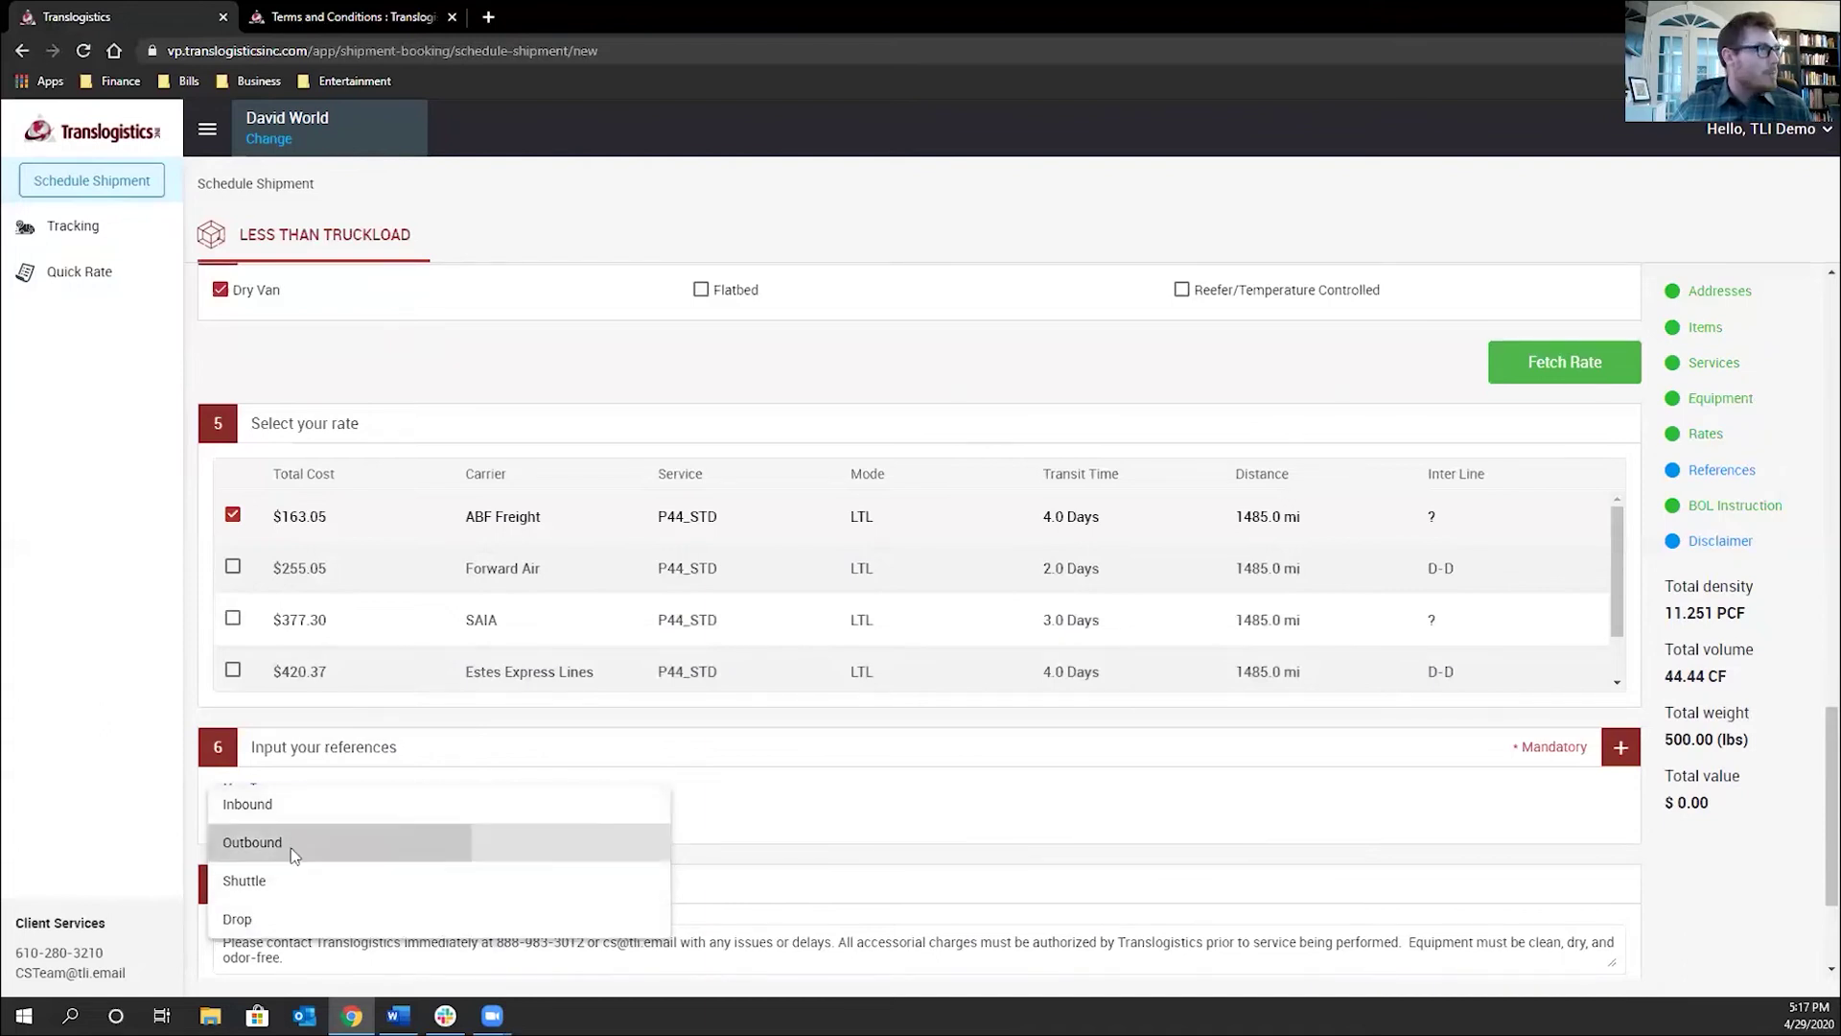
# Add a Customer Order # reference and enter its order number
pyautogui.click(1636, 758)
pyautogui.scroll(-1, 286, 827)
pyautogui.click(288, 766)
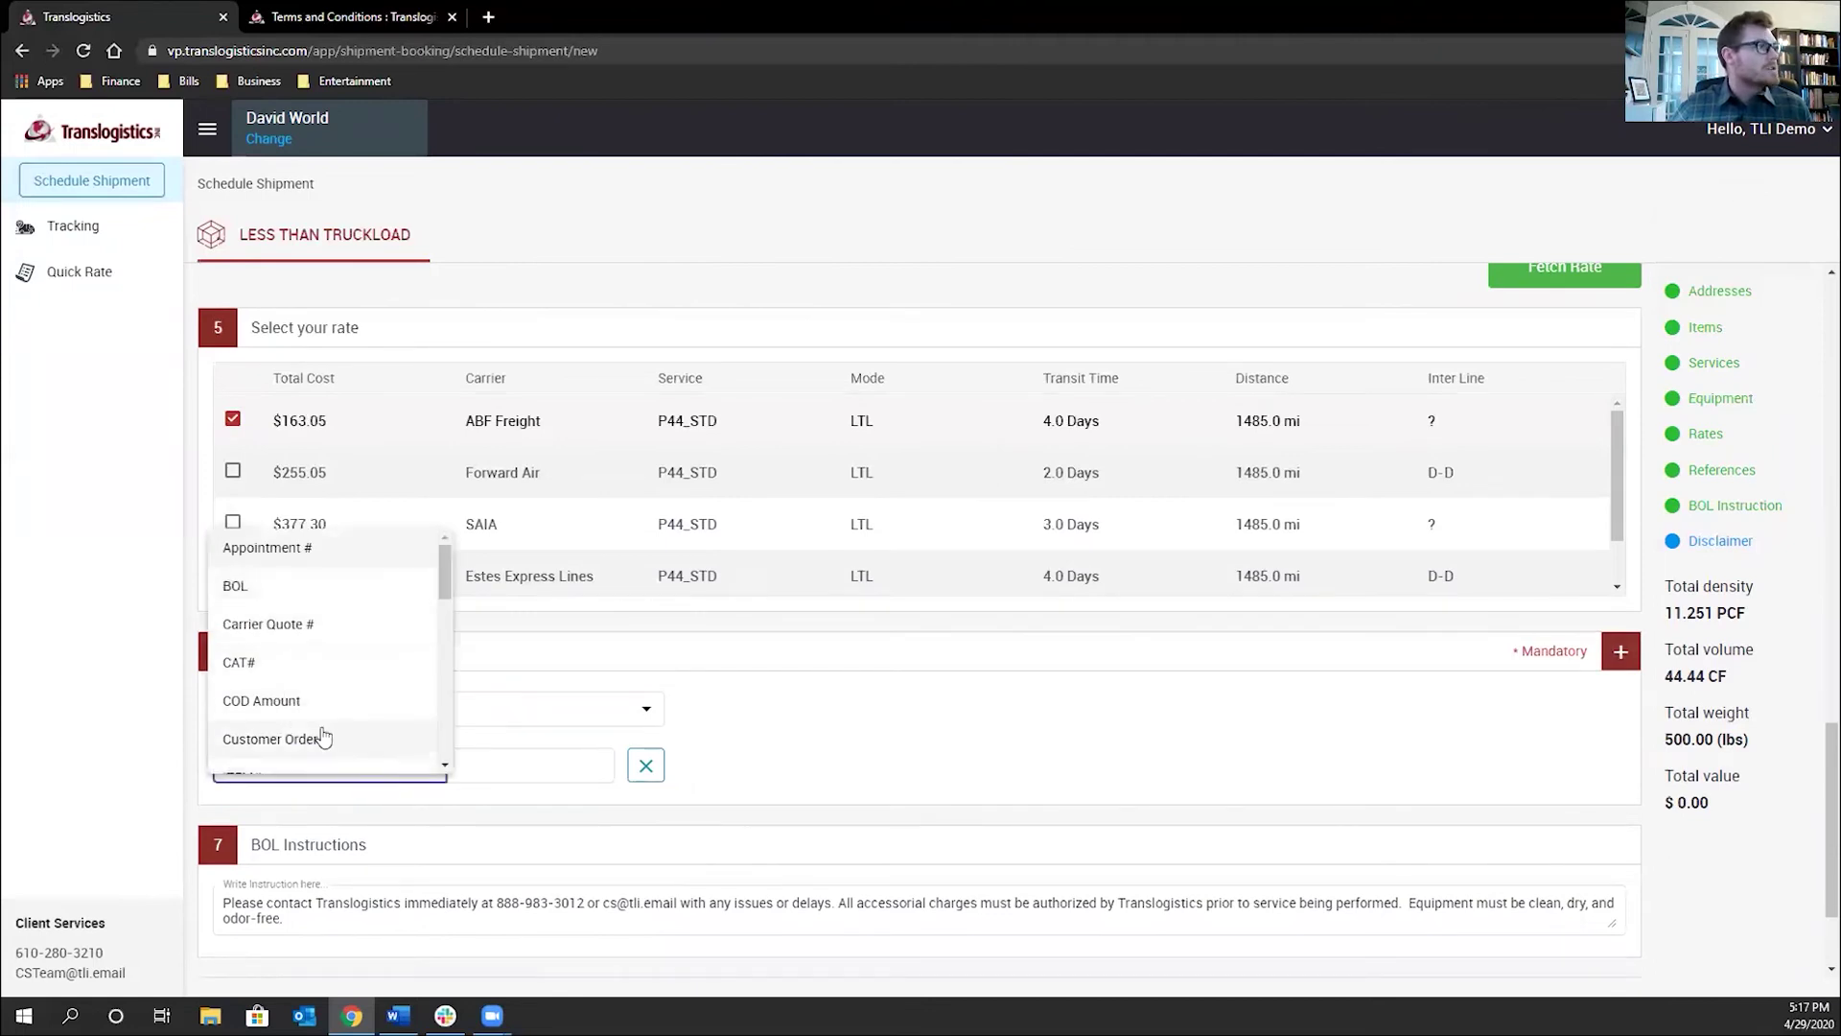
pyautogui.click(336, 741)
pyautogui.click(589, 768)
pyautogui.write('00000')
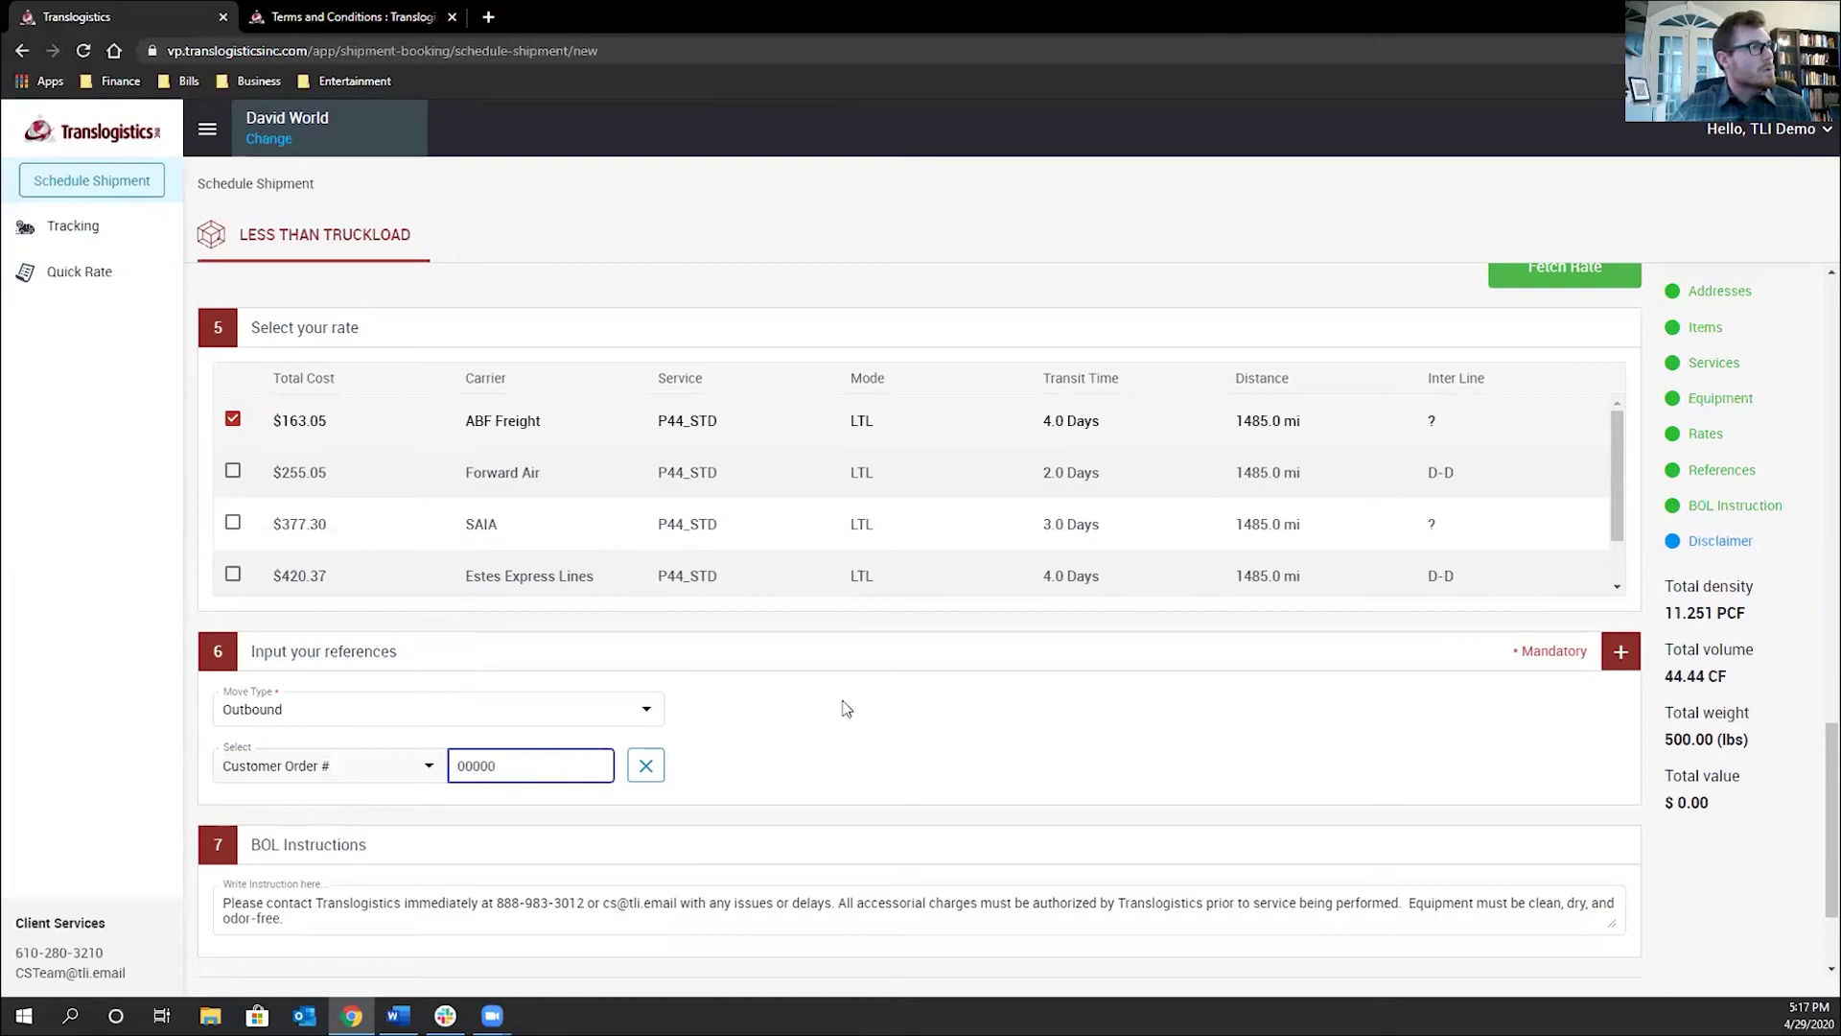
pyautogui.click(923, 750)
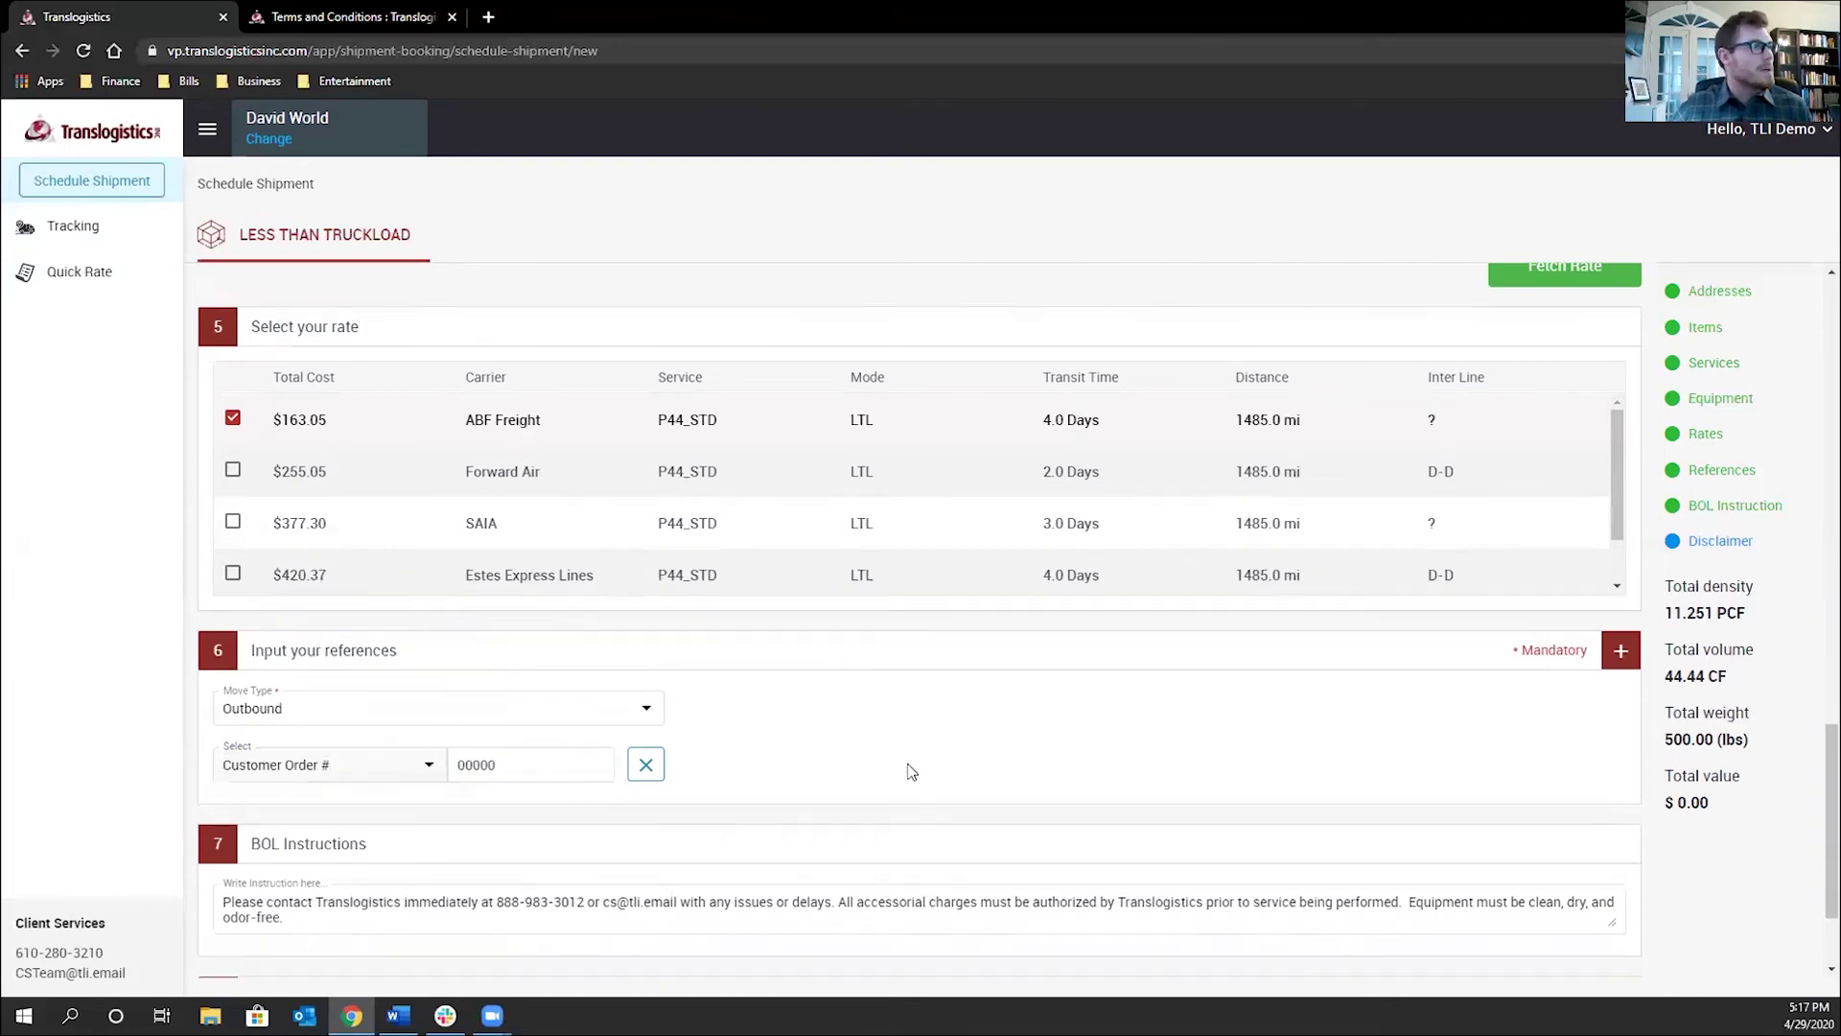
pyautogui.scroll(-2, 911, 759)
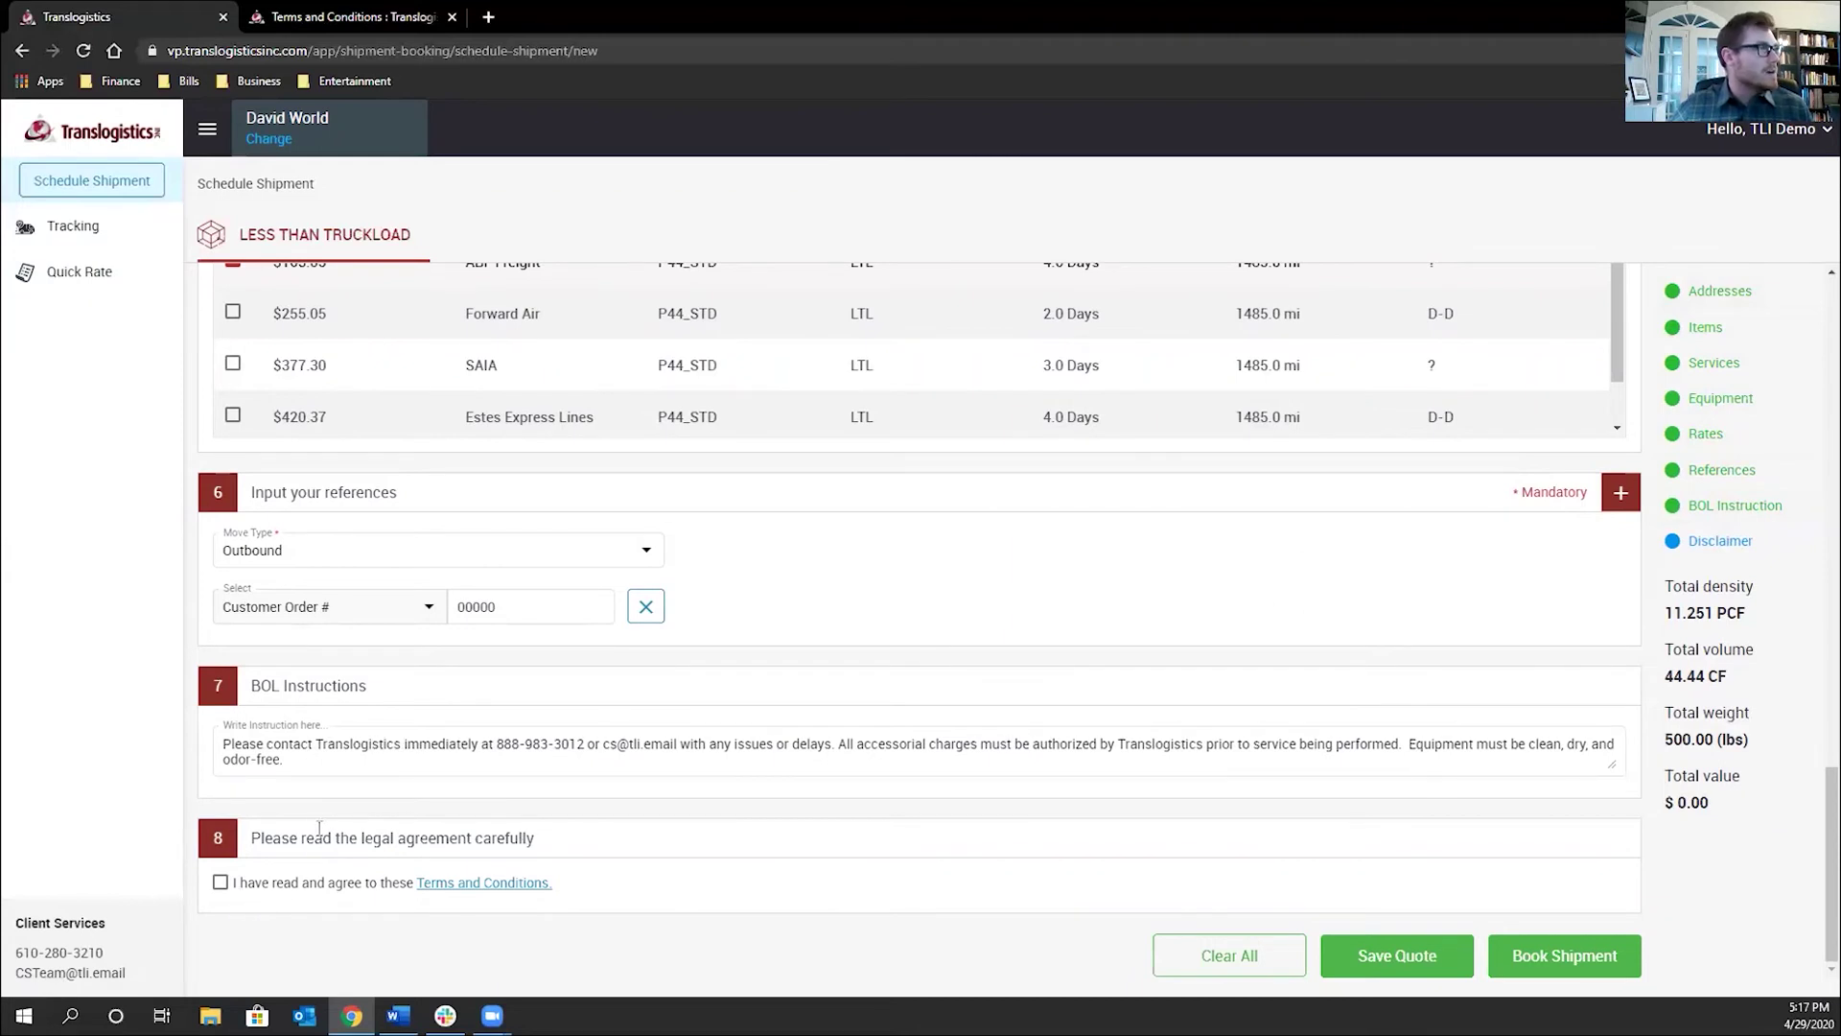
# Overwrite the BOL Instructions with 'Type anything in here' and tick the terms agreement
pyautogui.click(326, 757)
pyautogui.hotkey('ctrl', 'a')
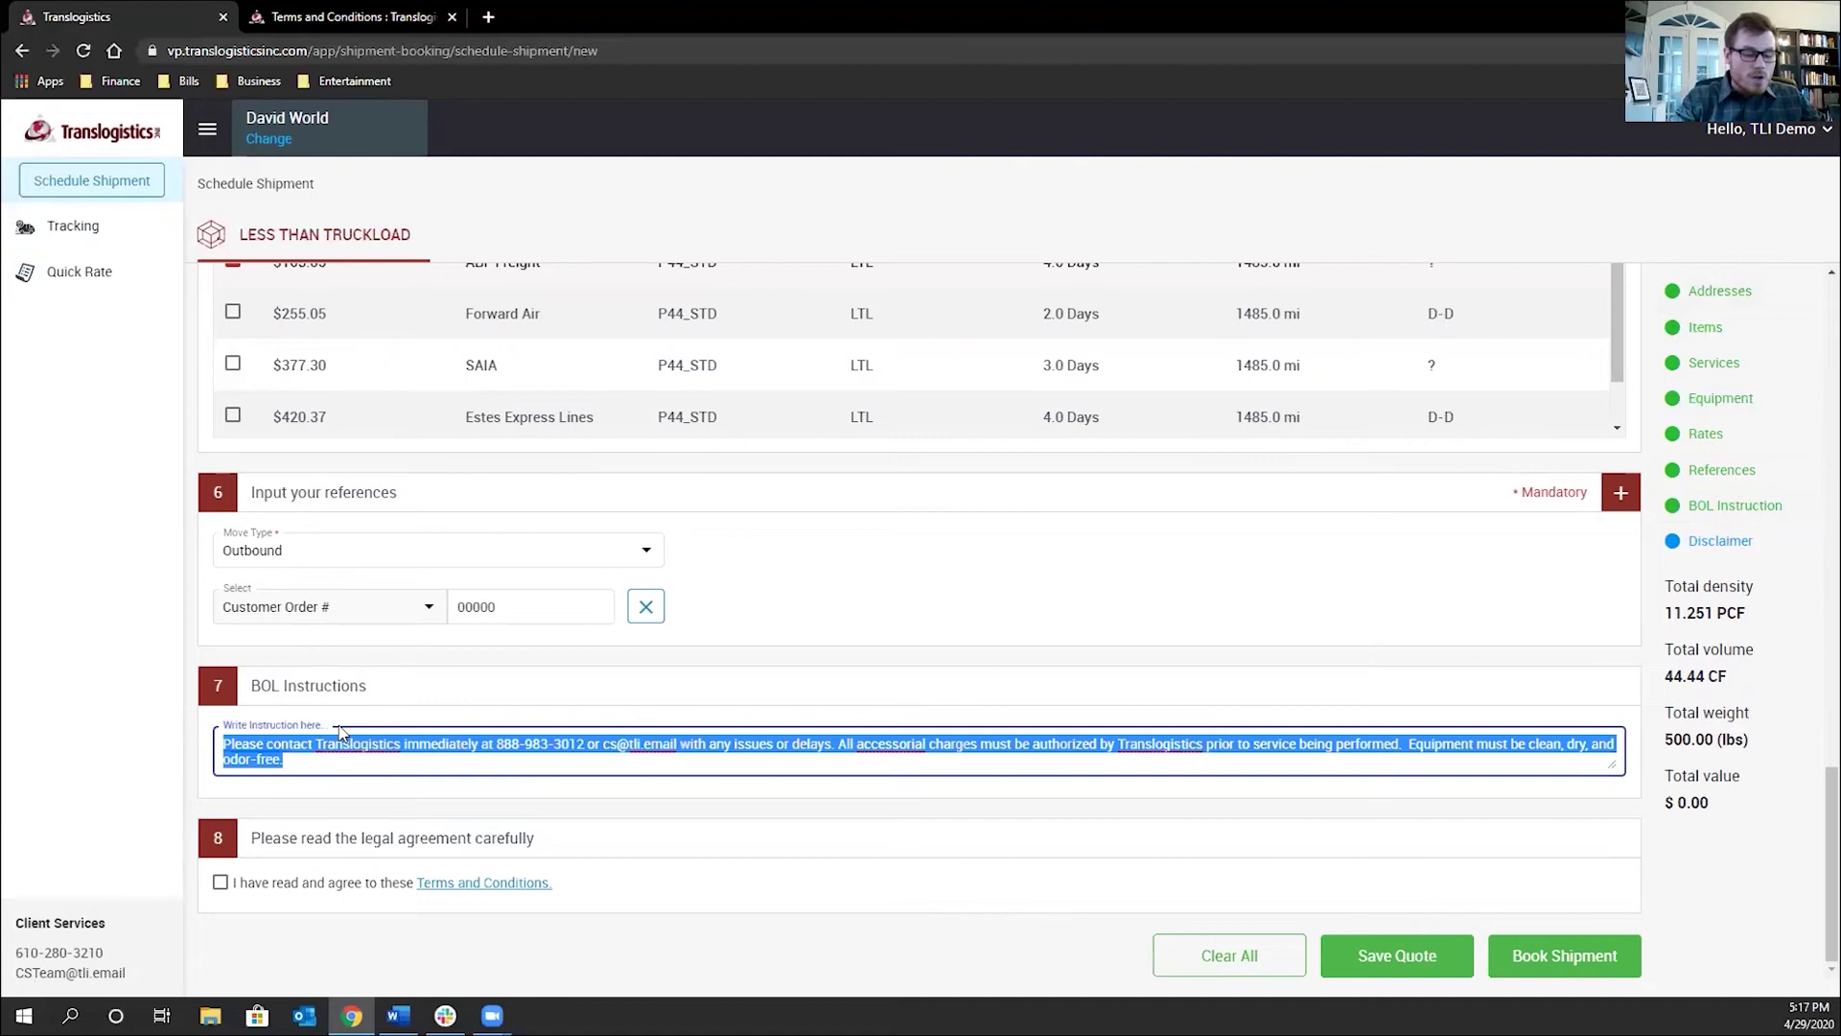
pyautogui.write('Type anything in here')
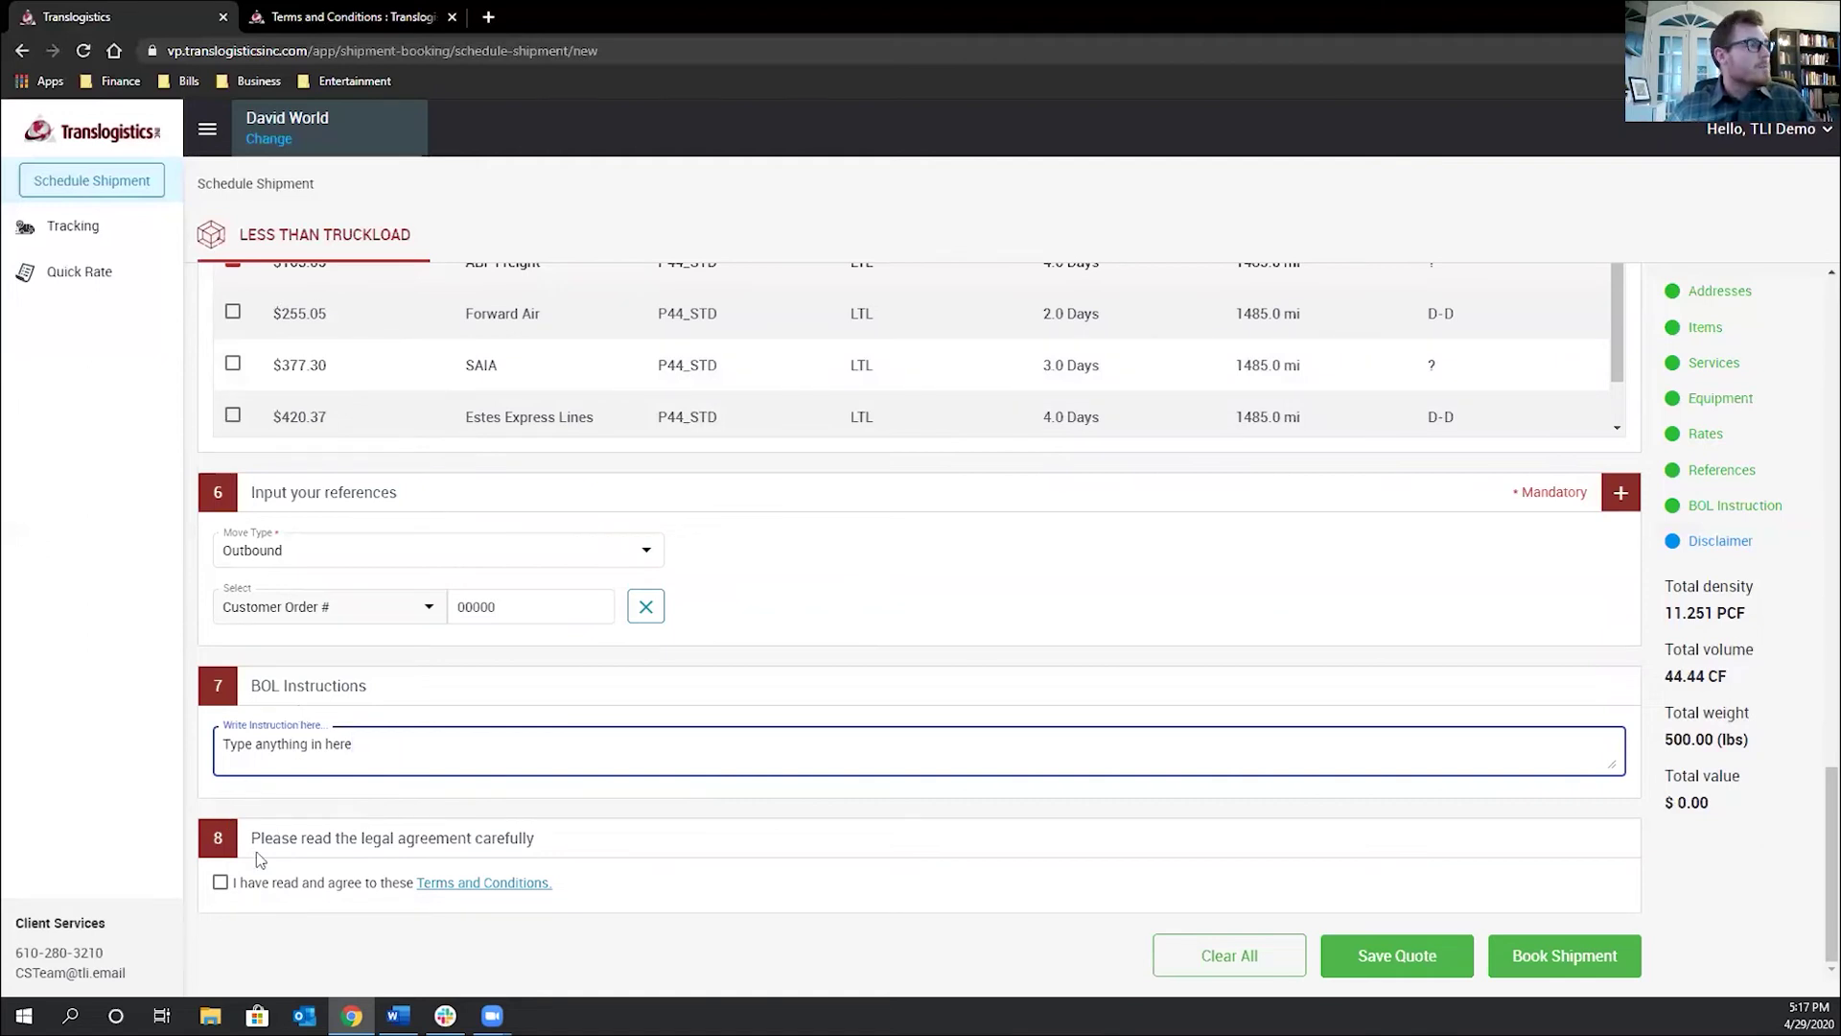
pyautogui.click(220, 883)
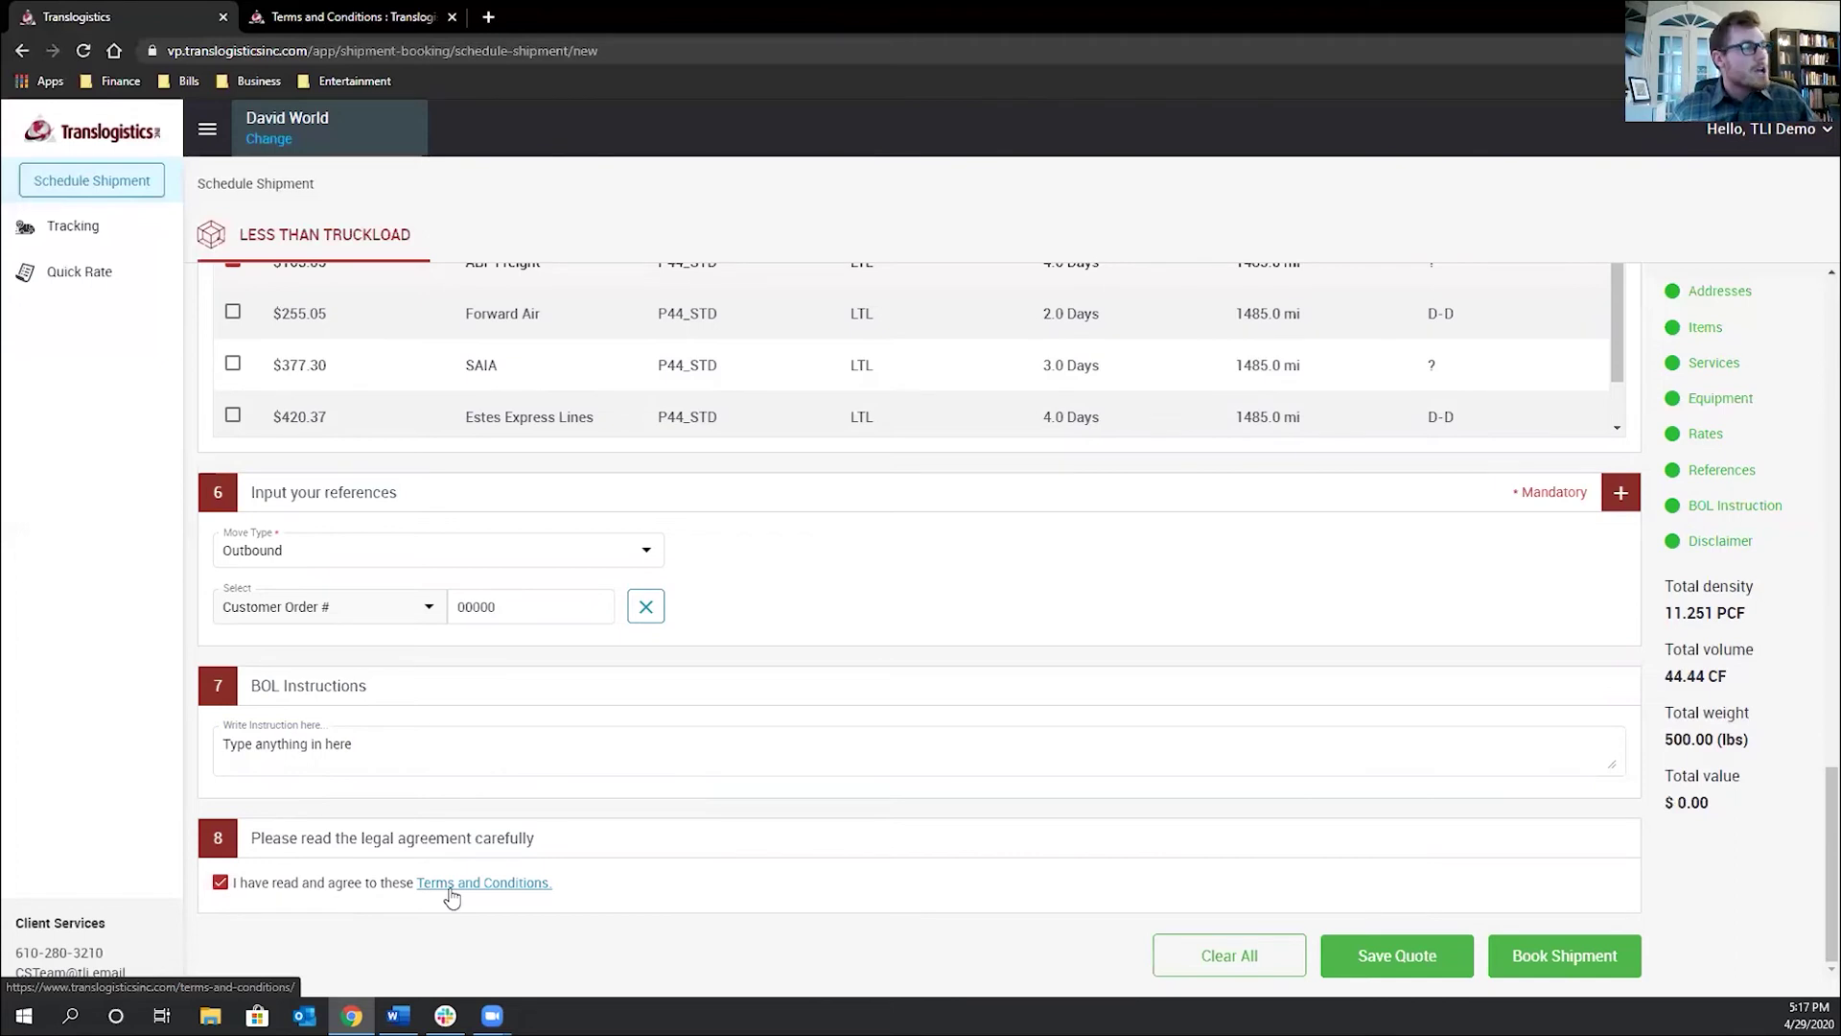
# Review the Terms and Conditions, closing both its tabs to return to the filled-in booking form
pyautogui.click(448, 887)
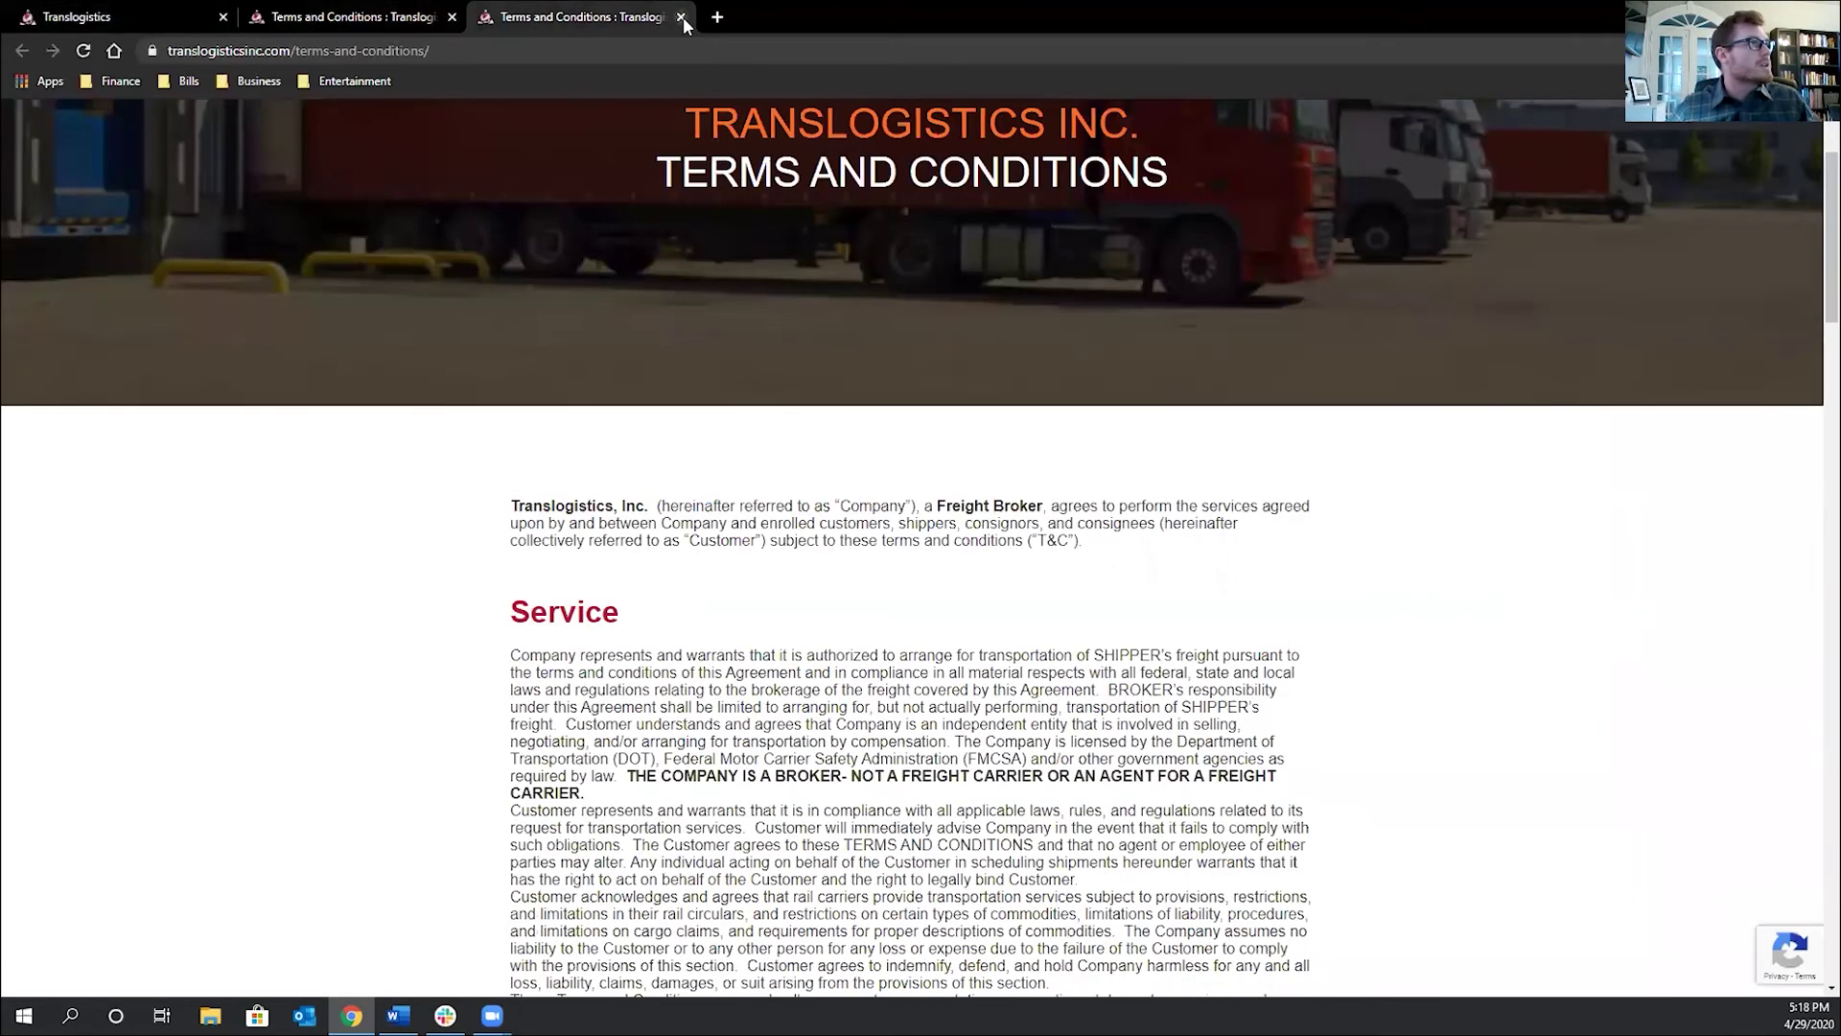
pyautogui.click(682, 17)
pyautogui.scroll(-4, 847, 589)
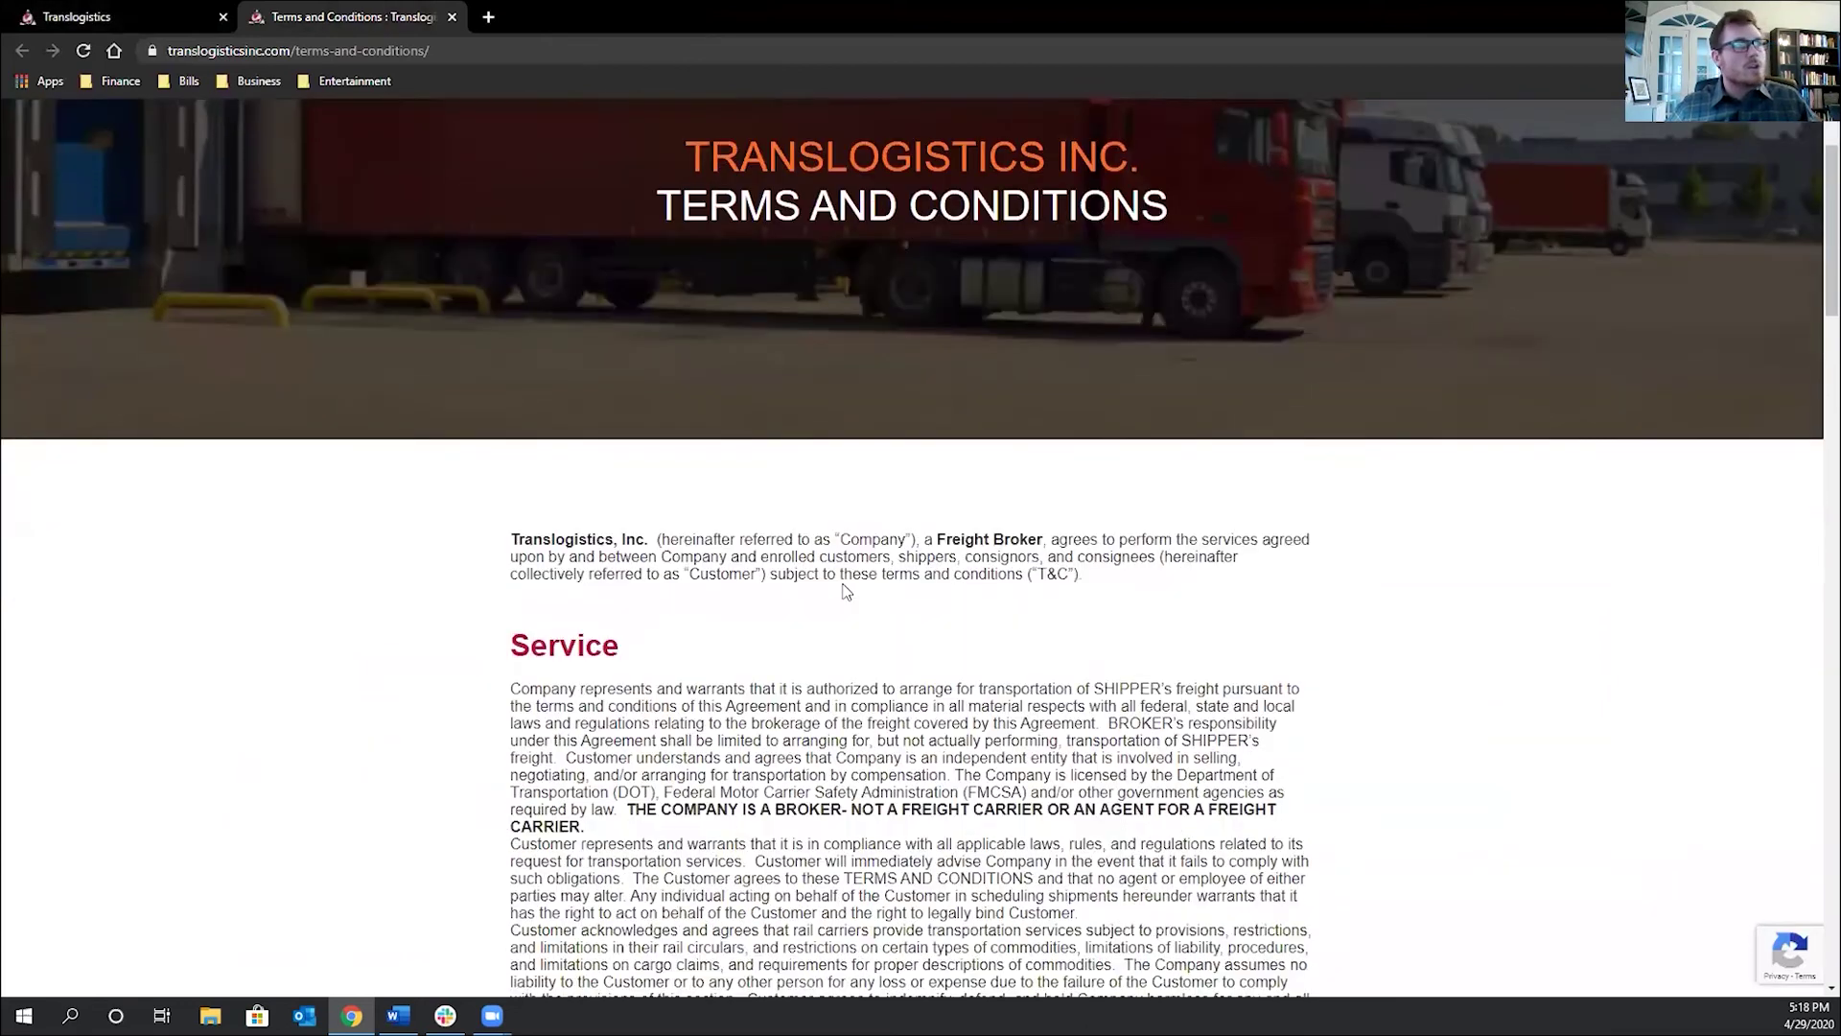
pyautogui.scroll(-2, 843, 596)
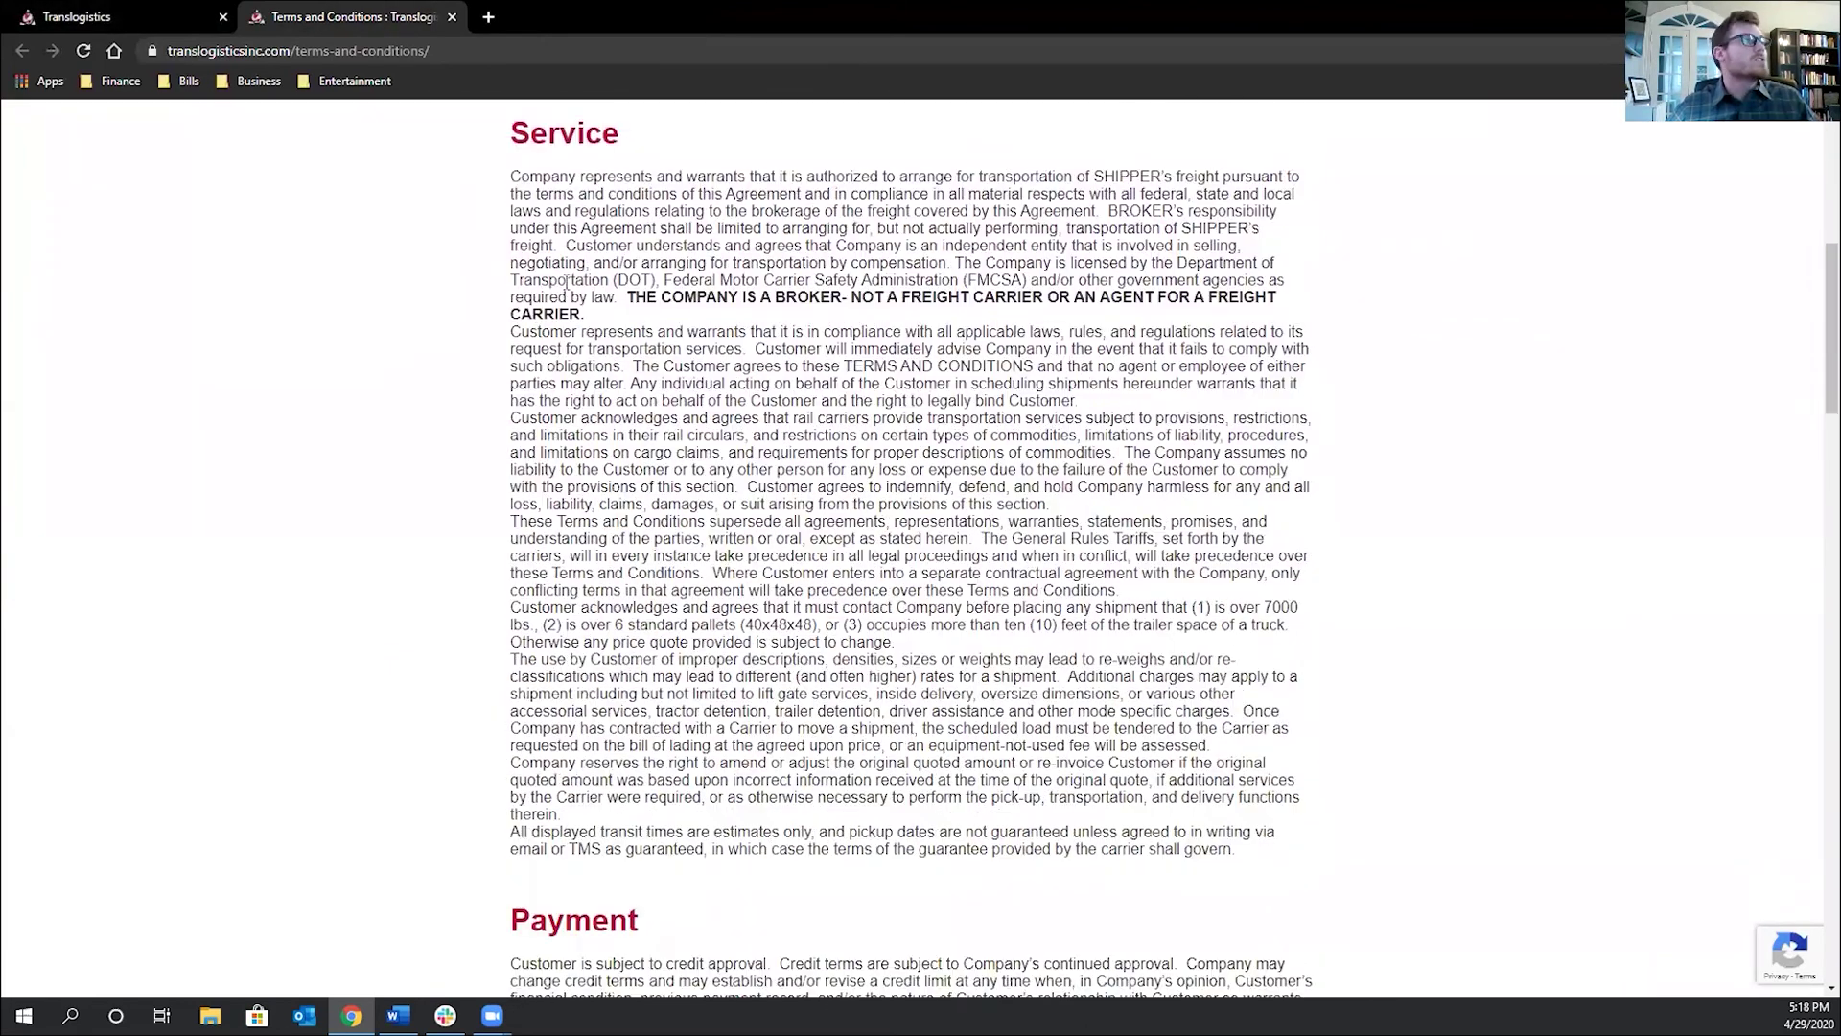
pyautogui.click(452, 16)
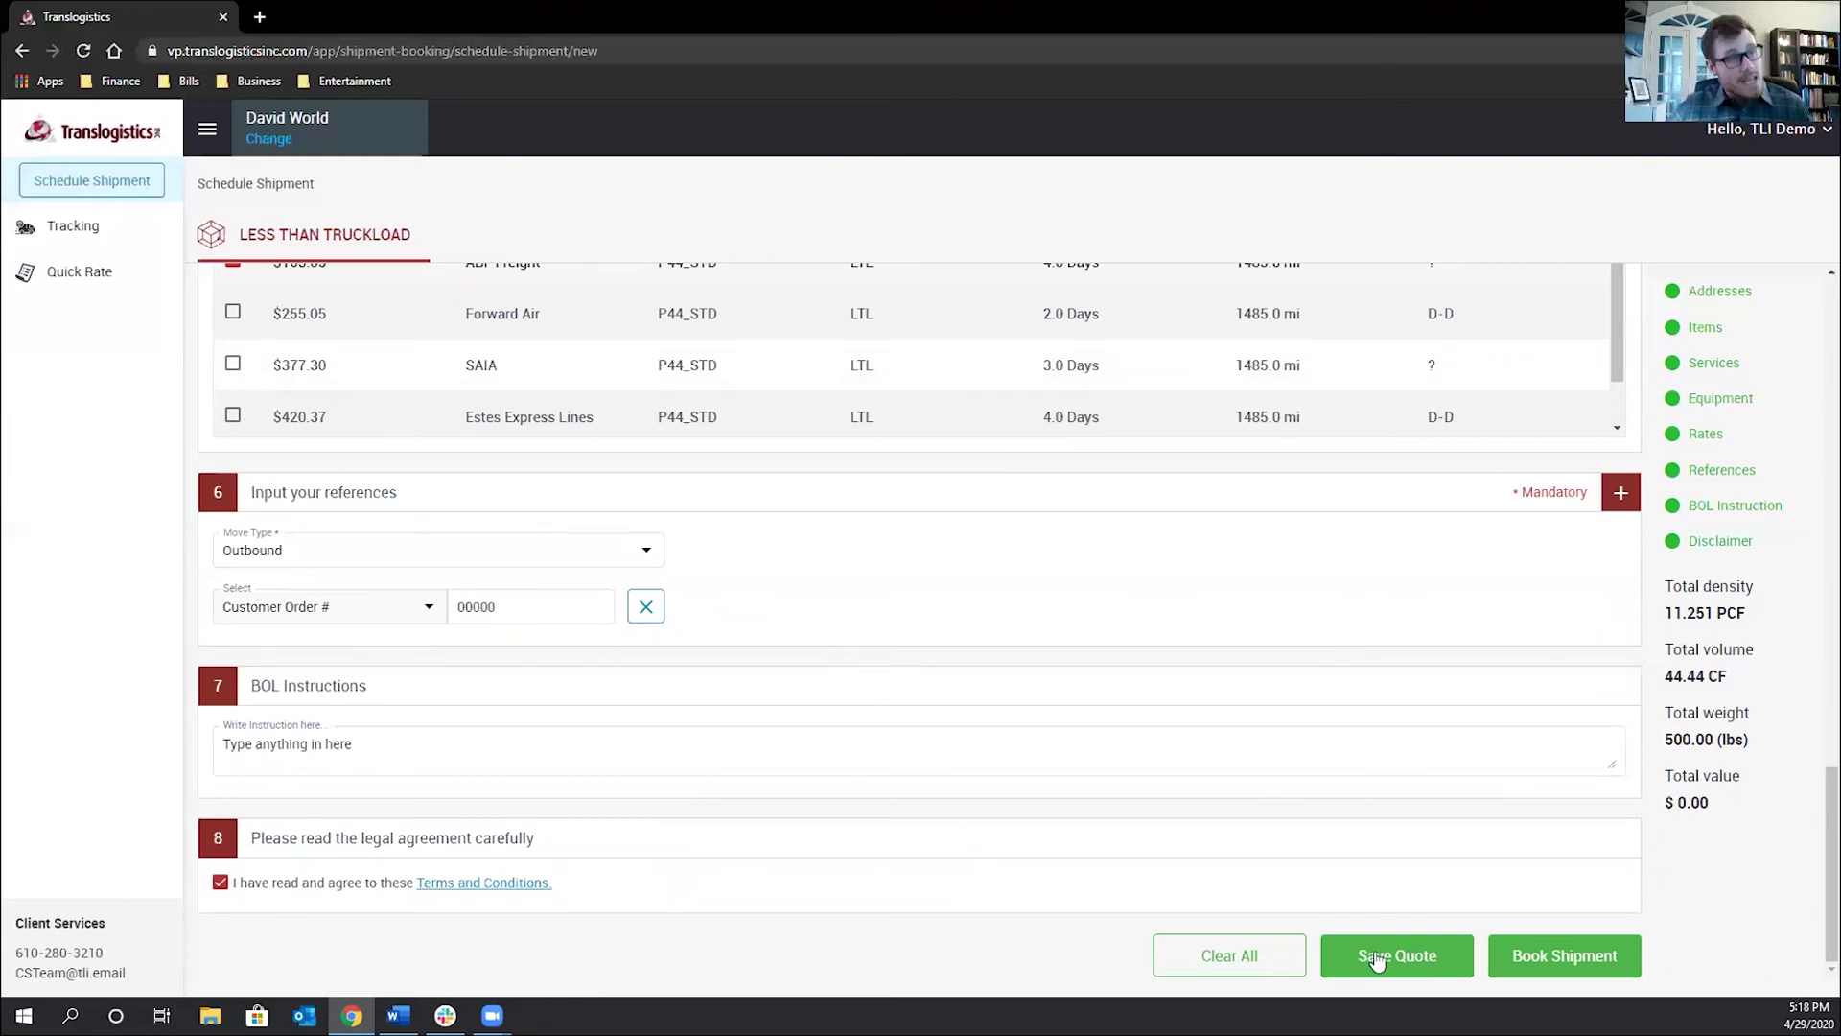
# Book the LTL shipment at the ABF Freight rate, producing bill of lading TESTEL547
pyautogui.click(1576, 957)
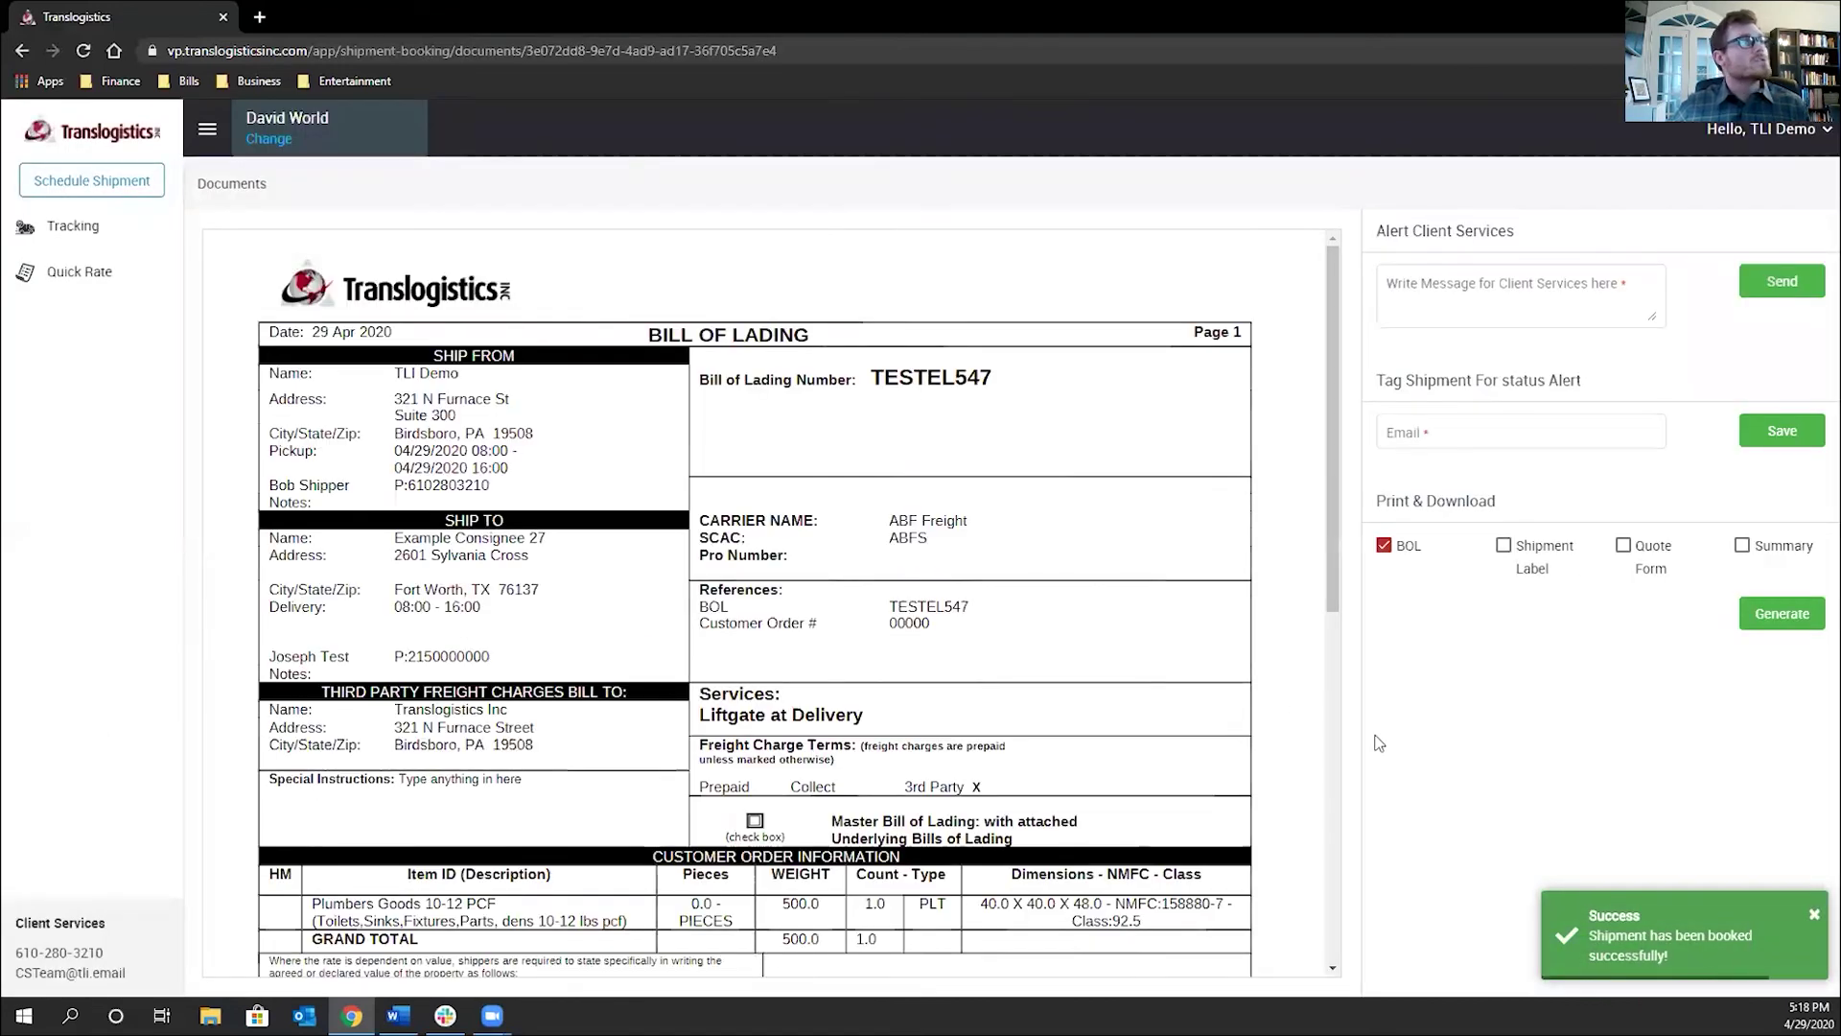
# Send Client Services 'Hey this is a hot shipment can you please keep an eye on it' and dismiss the error
pyautogui.scroll(-3, 935, 640)
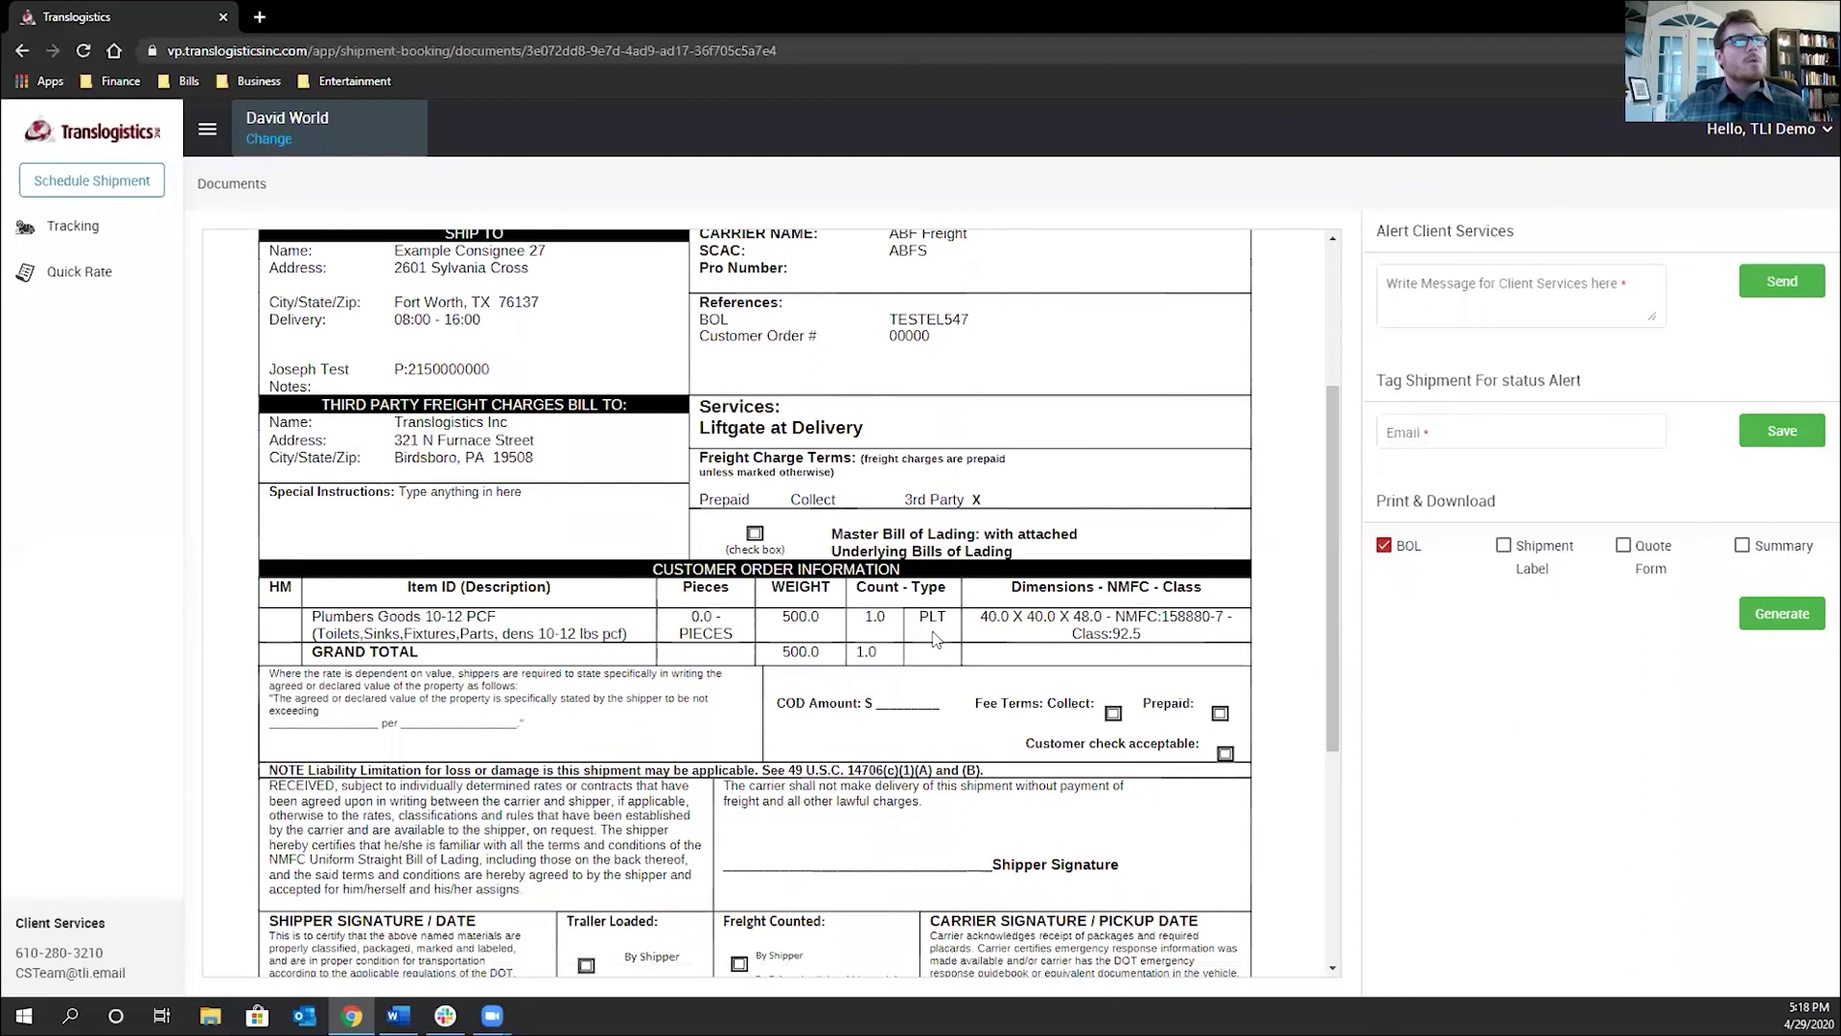
pyautogui.scroll(3, 935, 639)
pyautogui.click(1473, 295)
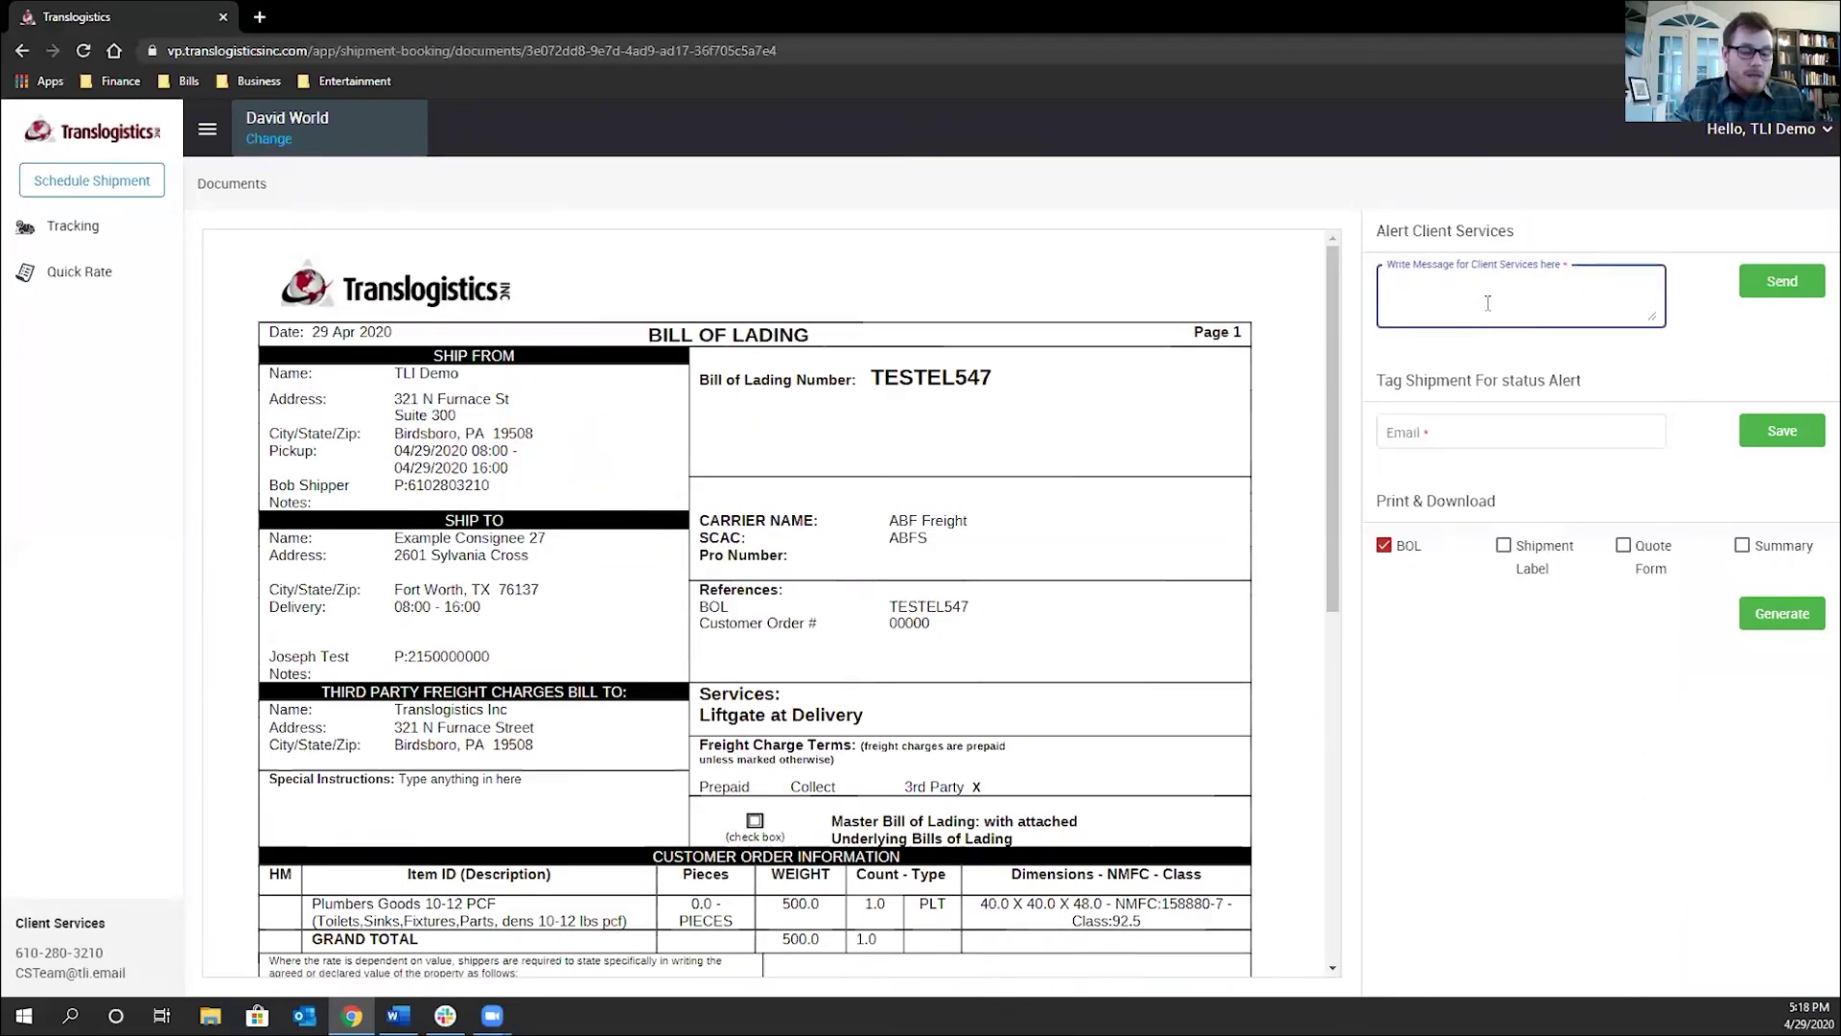
pyautogui.write('Hey thi')
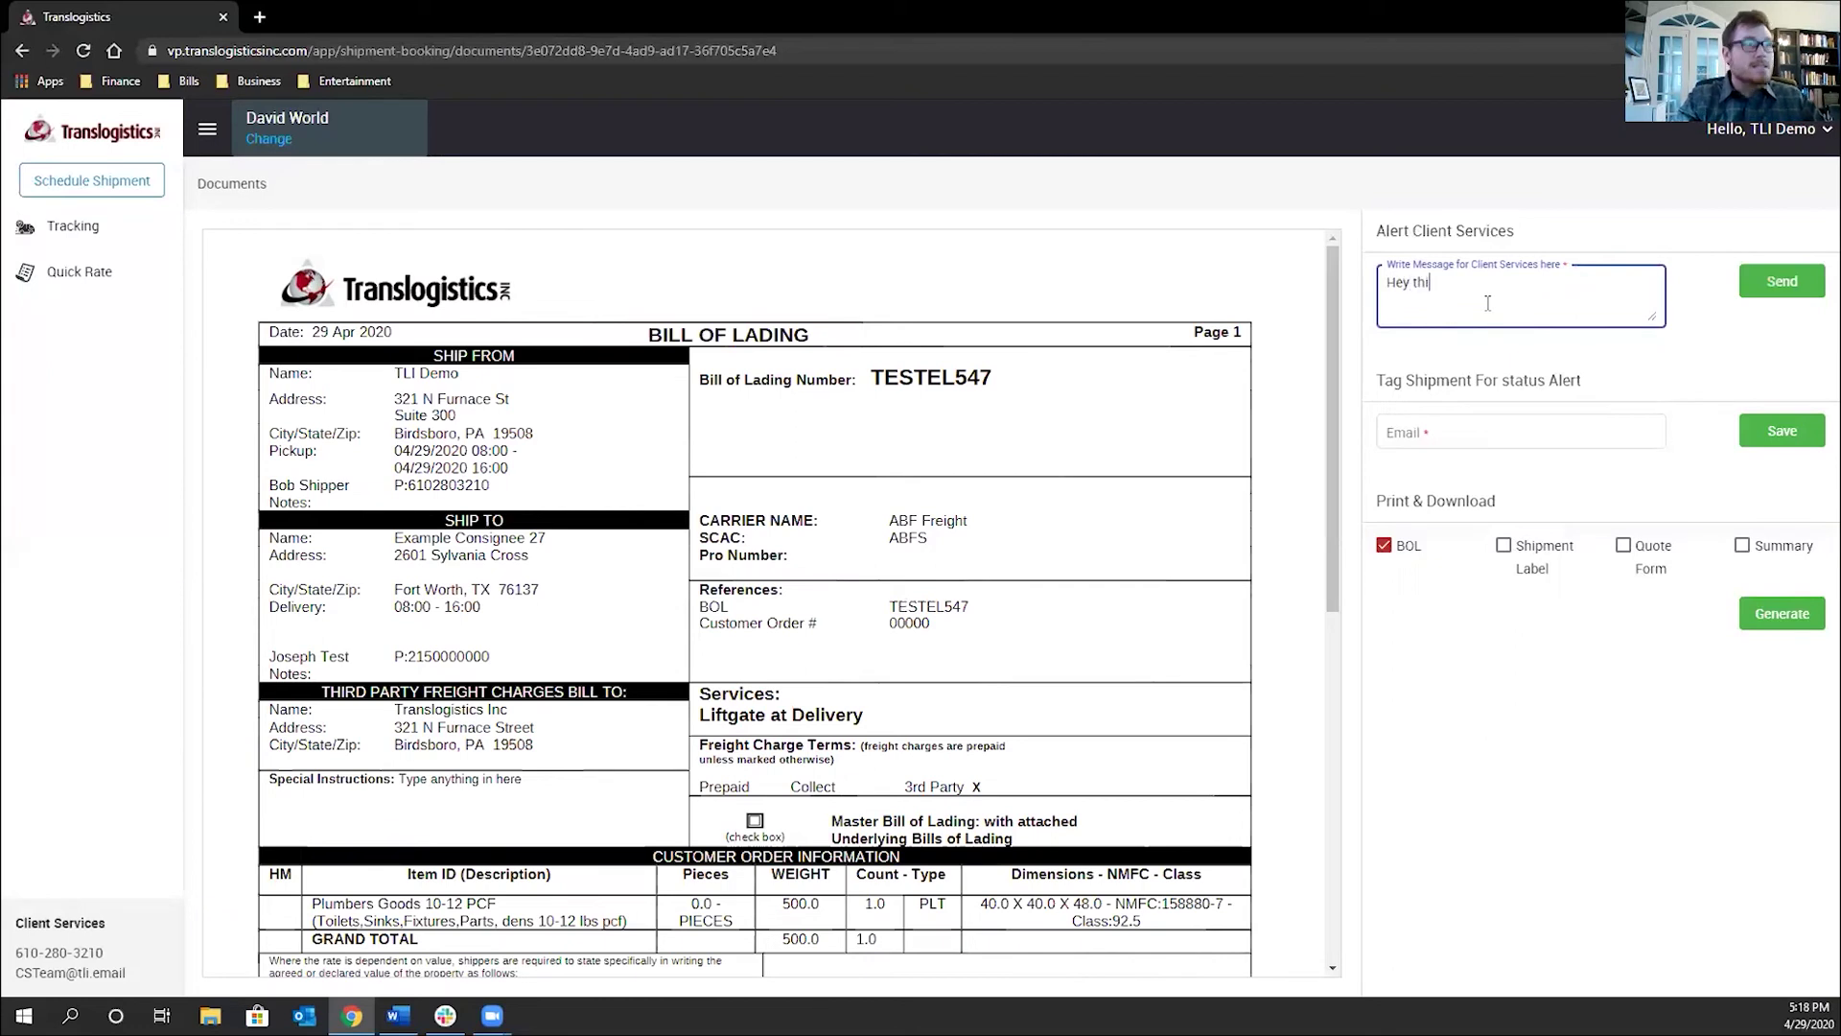
pyautogui.write('s is a hot ')
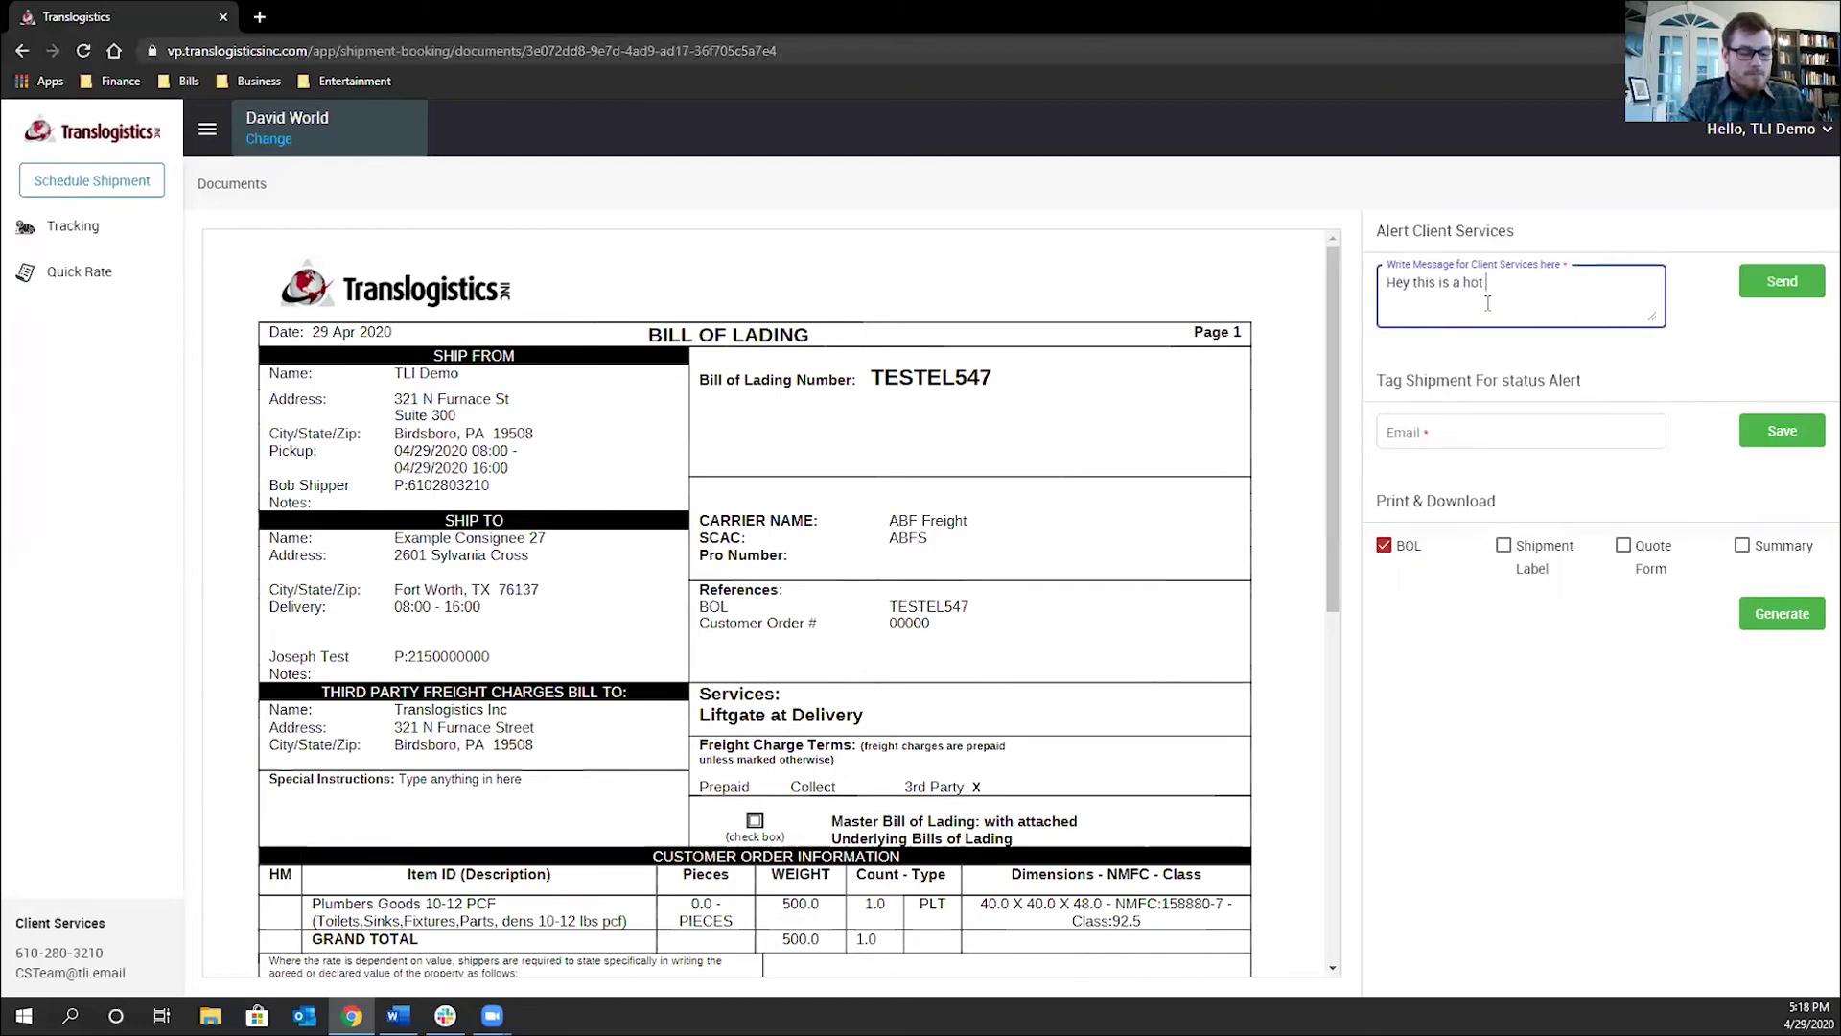
pyautogui.write('shipment can you ple')
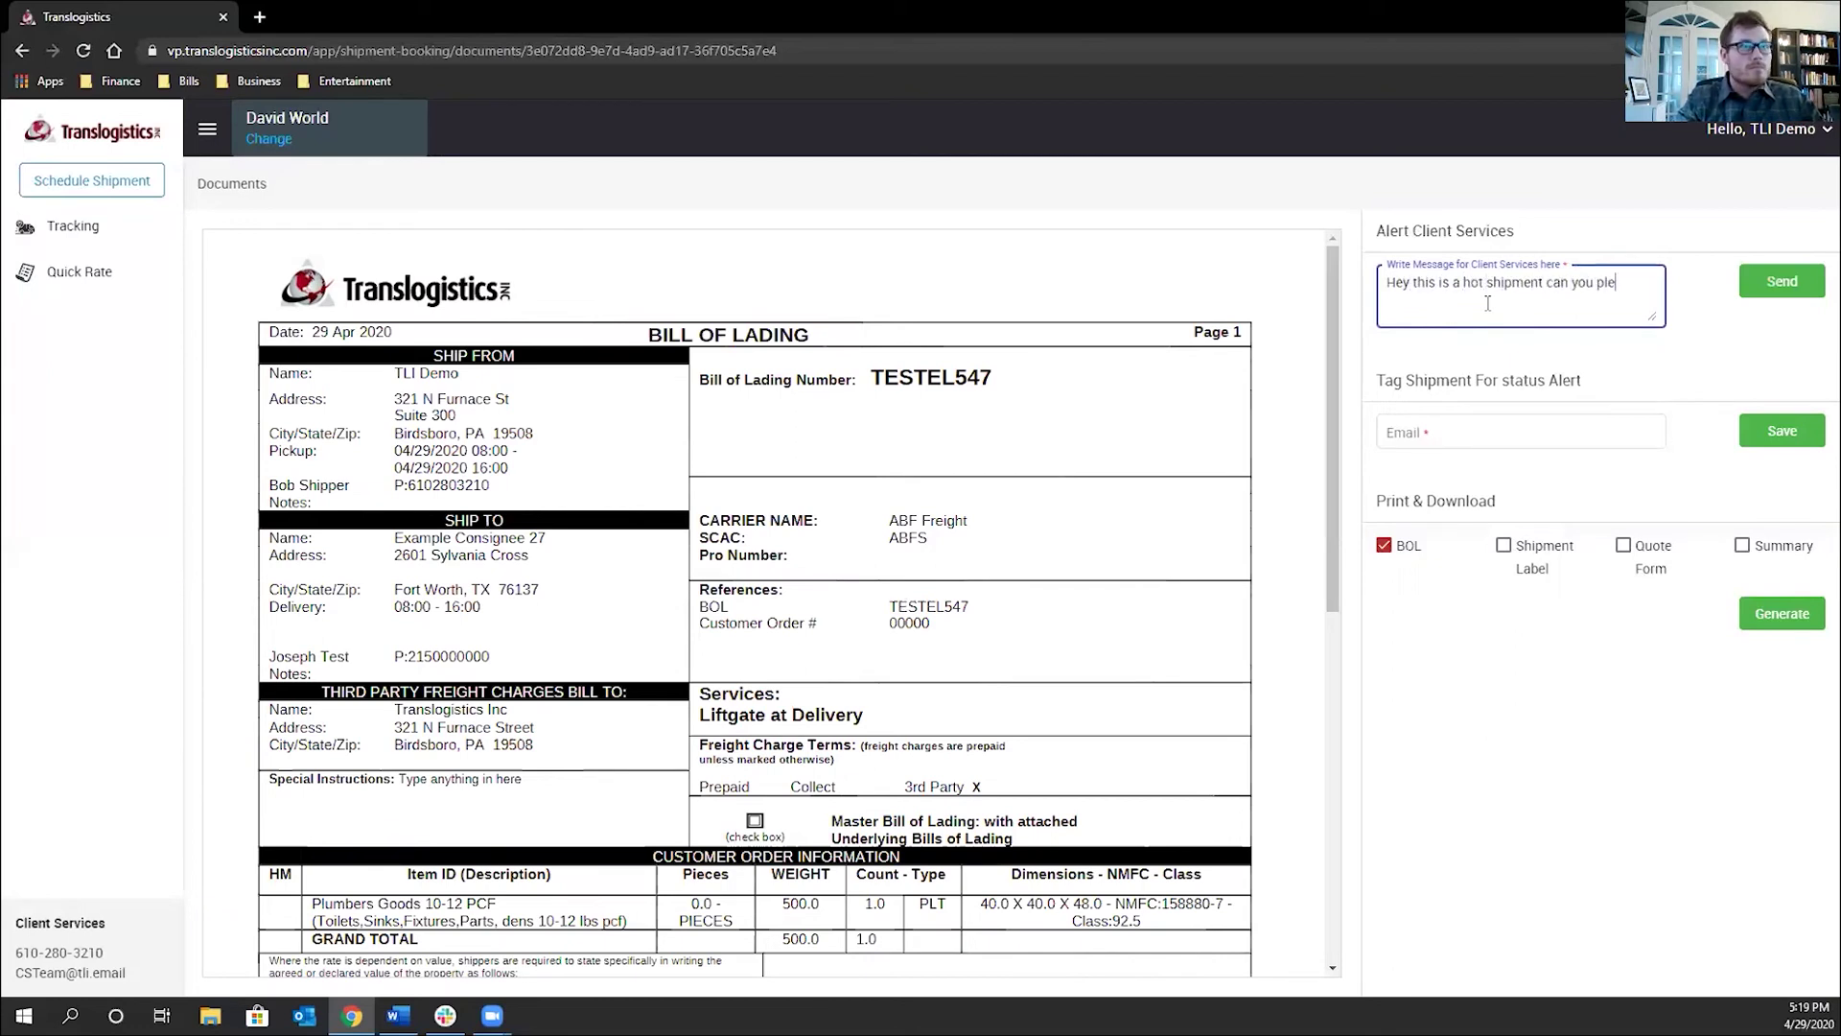
pyautogui.write('ase keep')
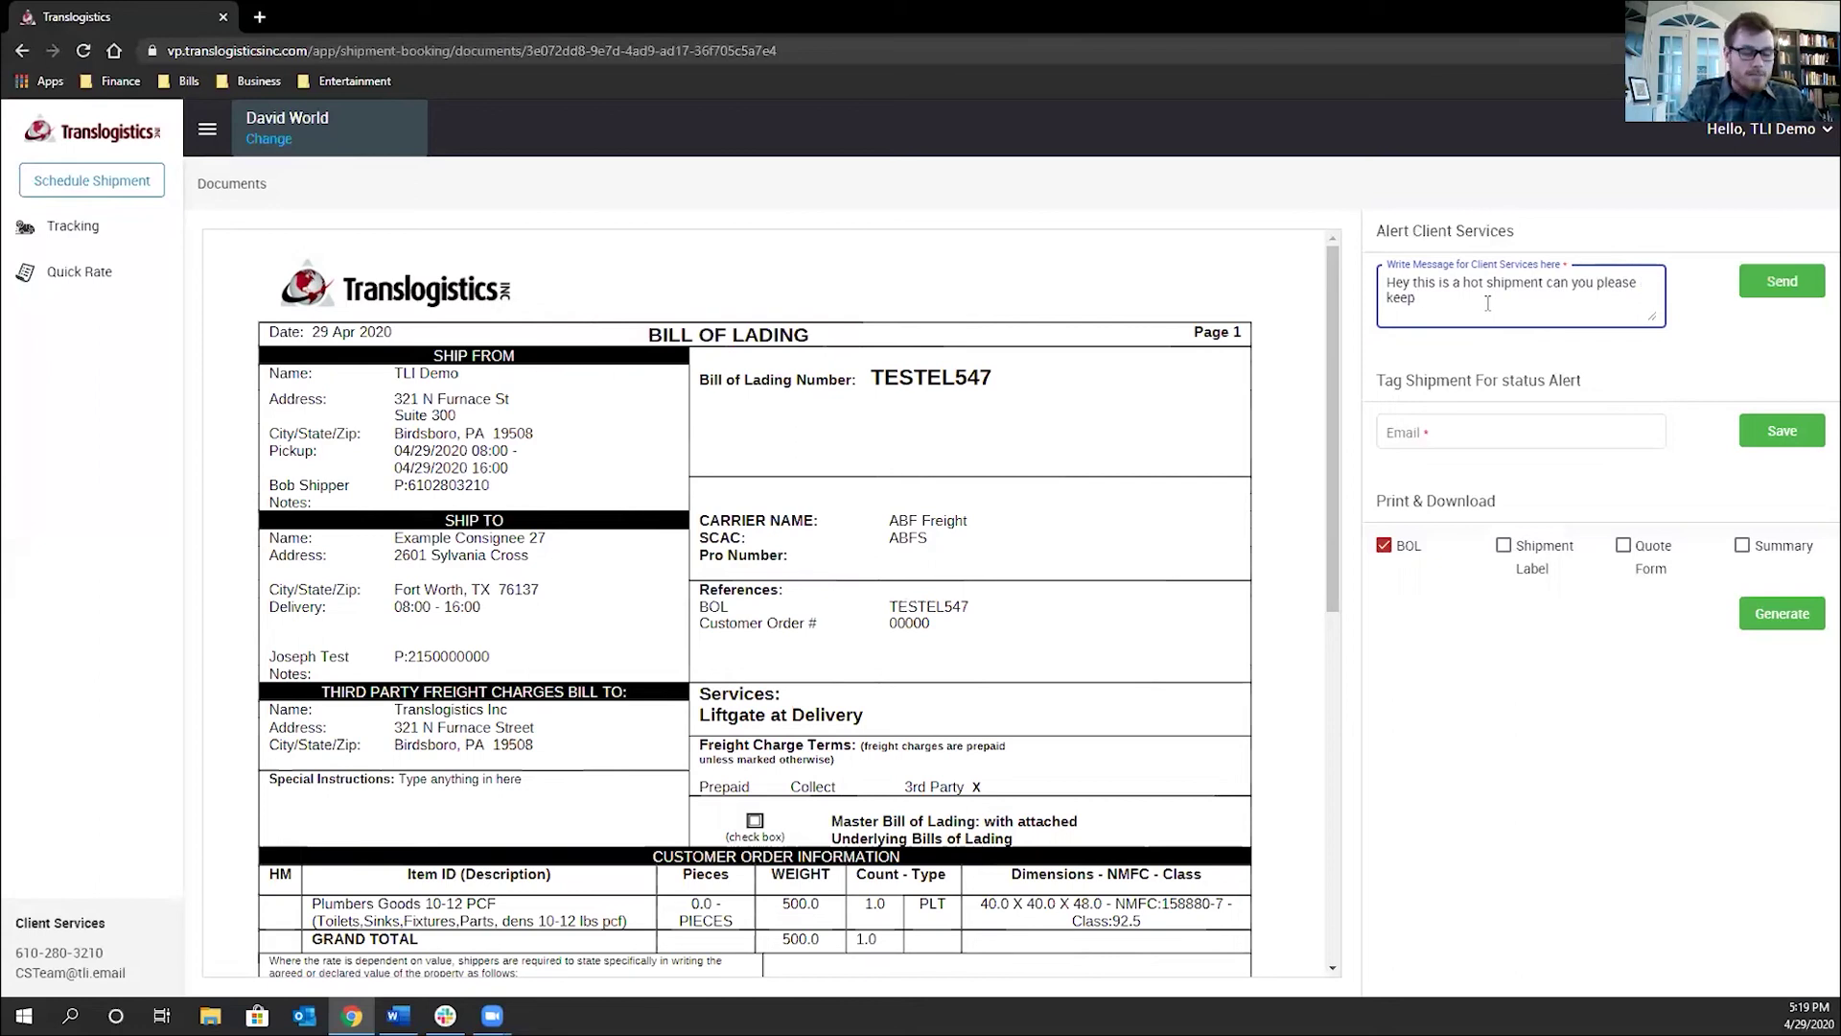
pyautogui.write(' an eye on it')
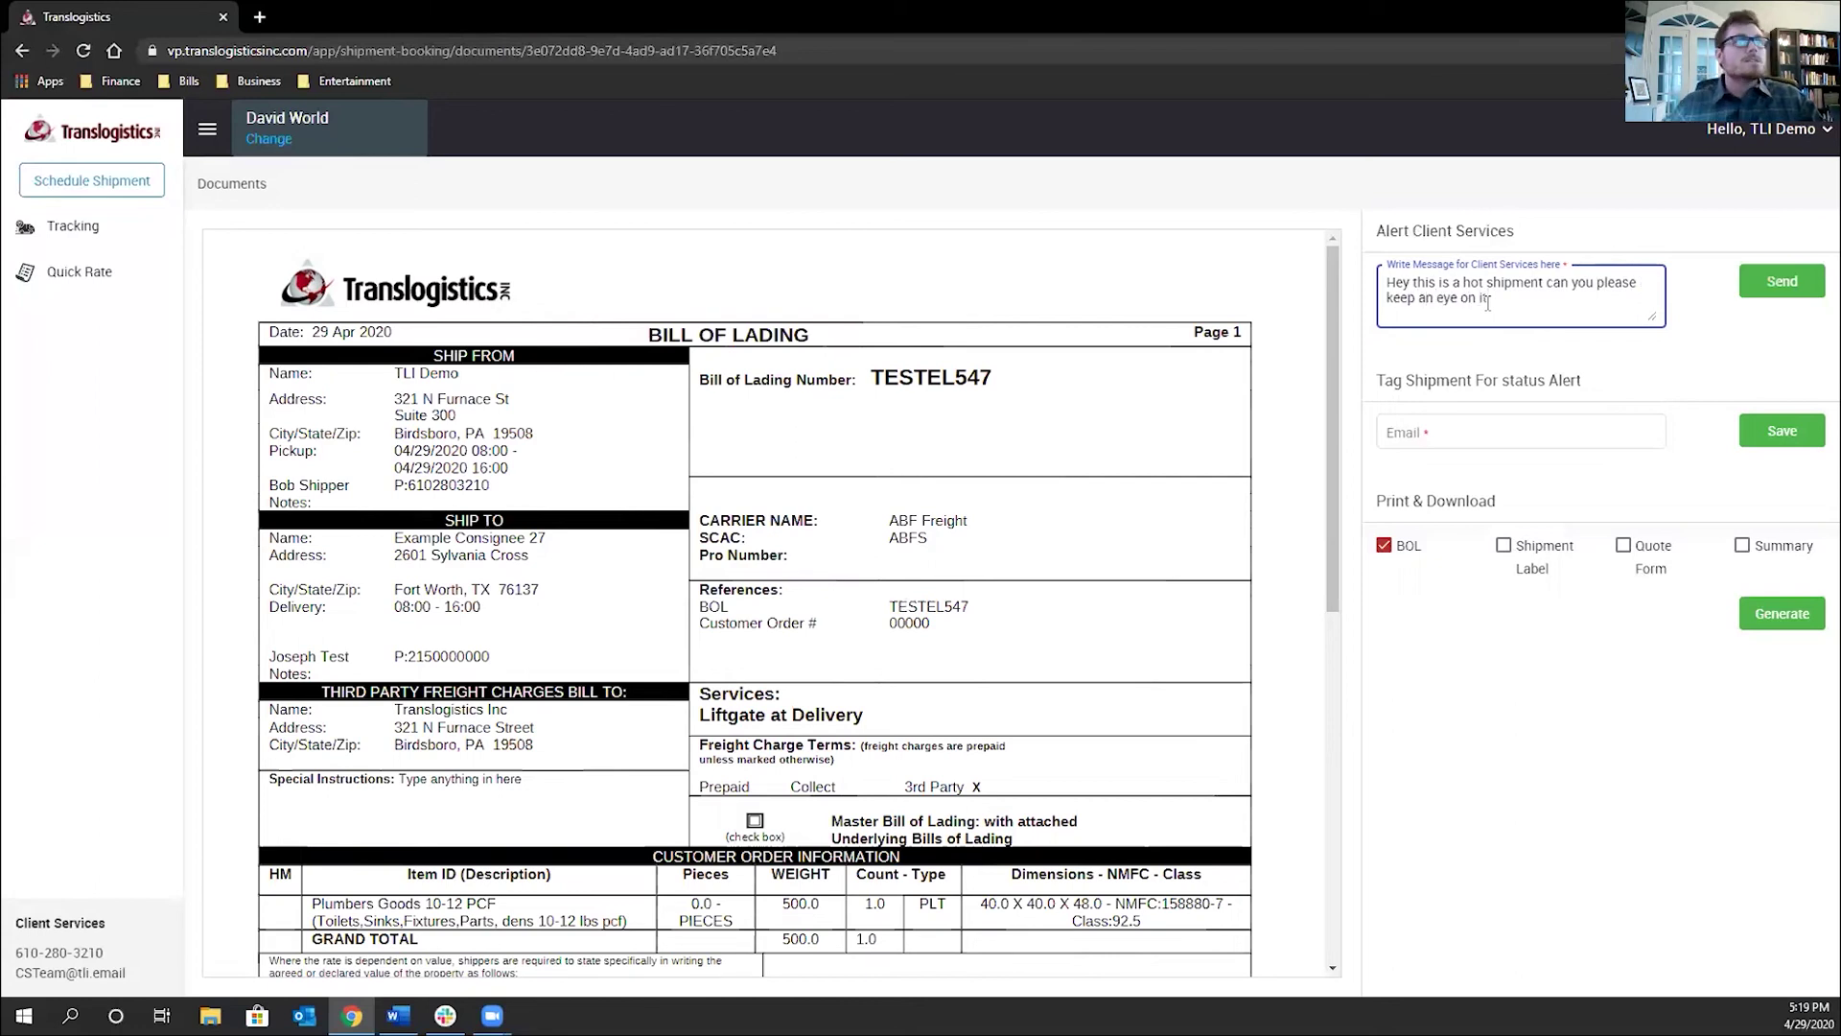
pyautogui.click(1762, 285)
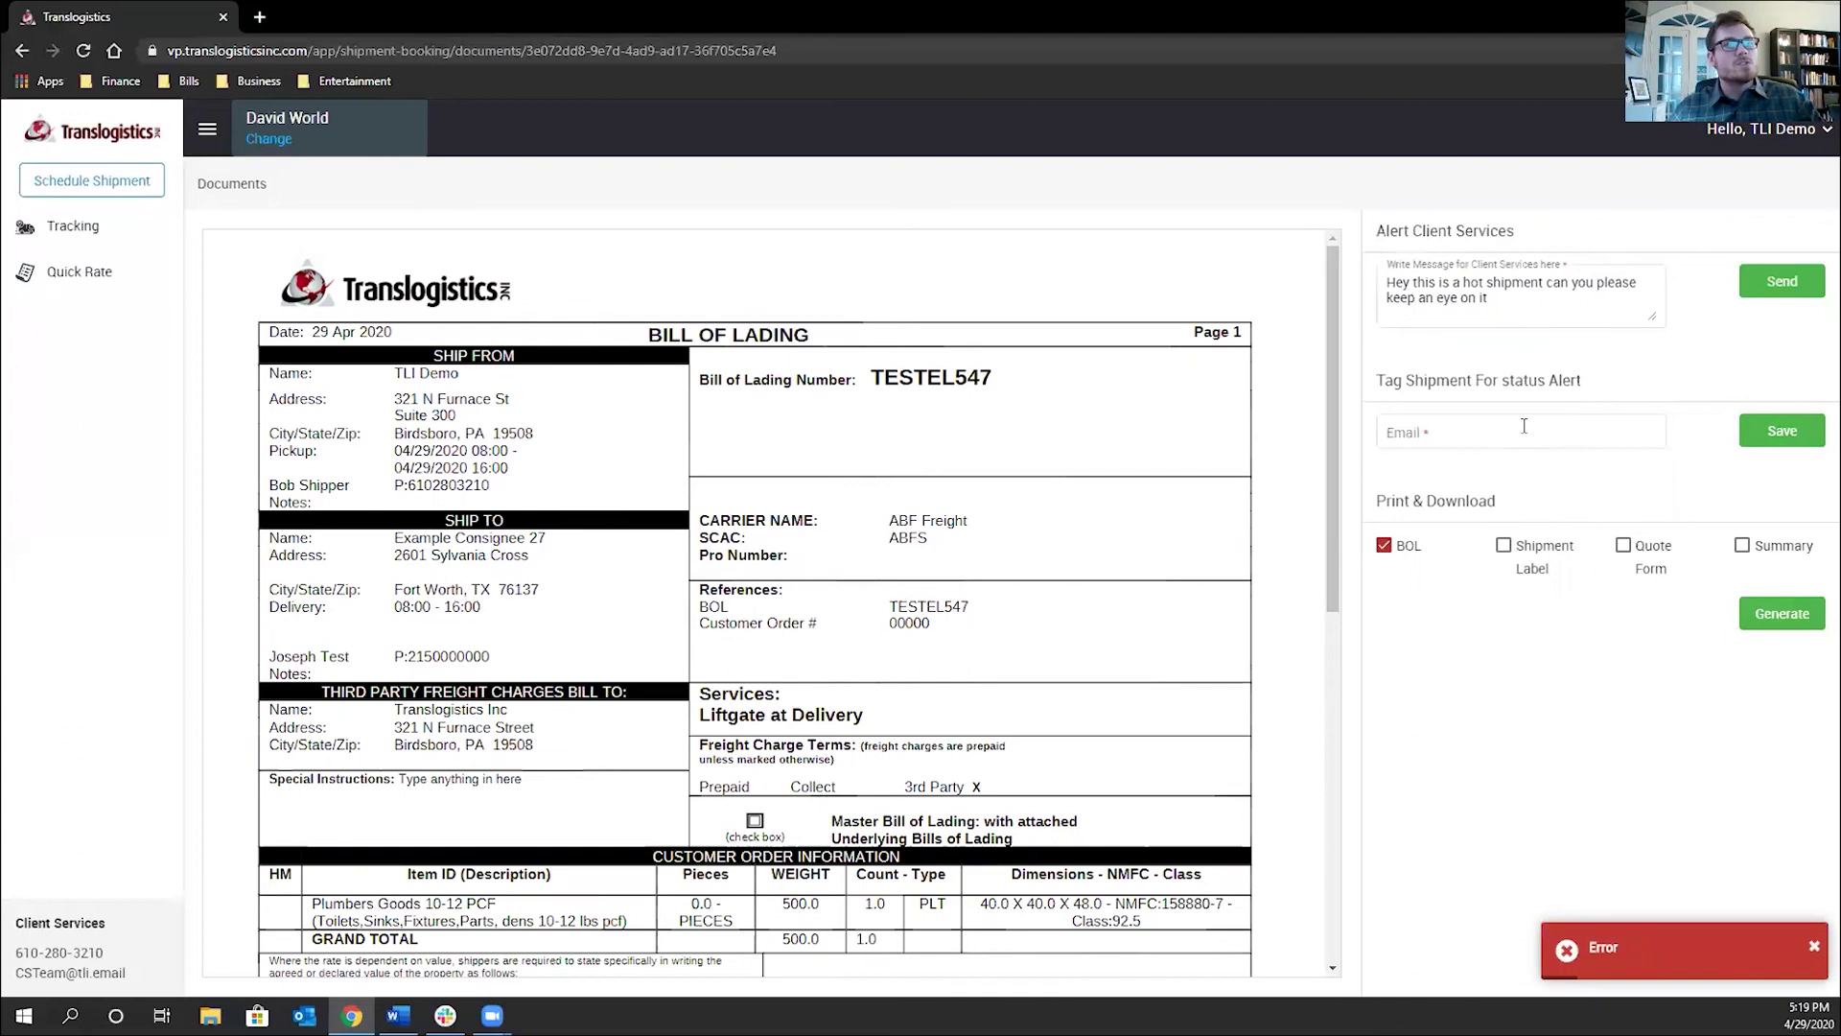
pyautogui.click(1813, 947)
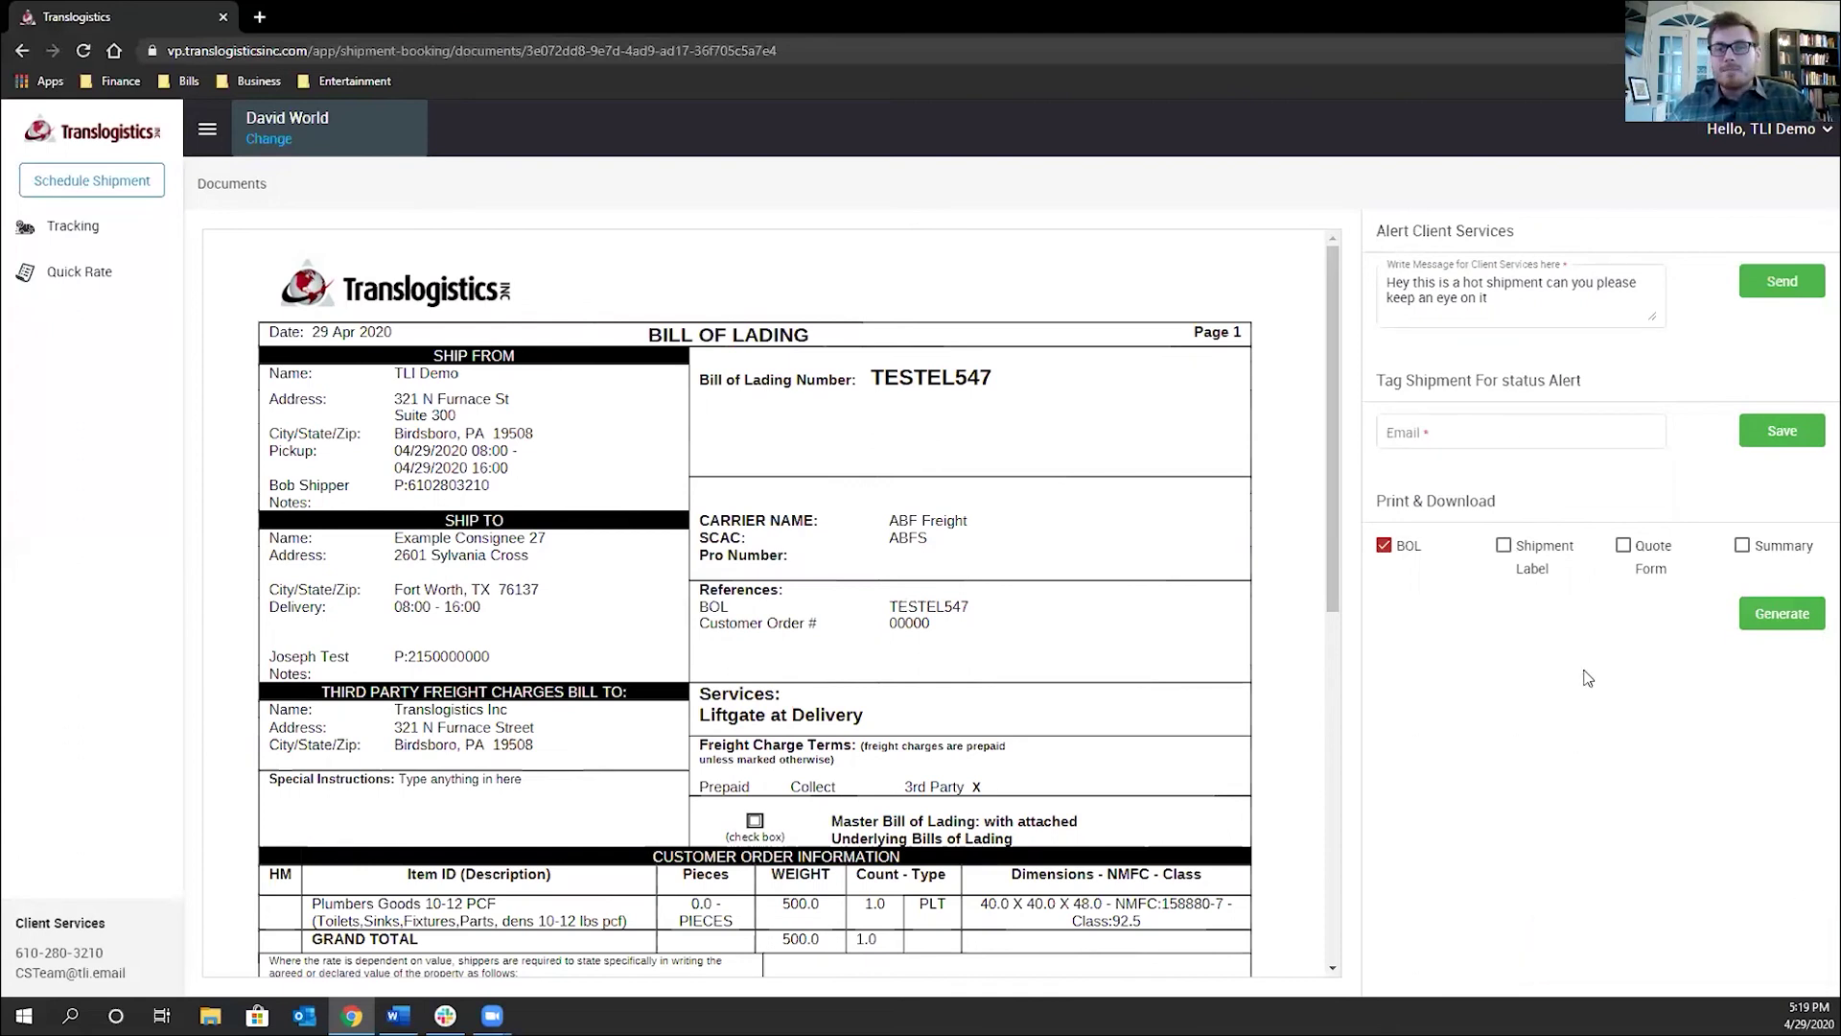
# Enter the contact's e-mail address under Tag Shipment For status Alert and save it
pyautogui.click(1502, 443)
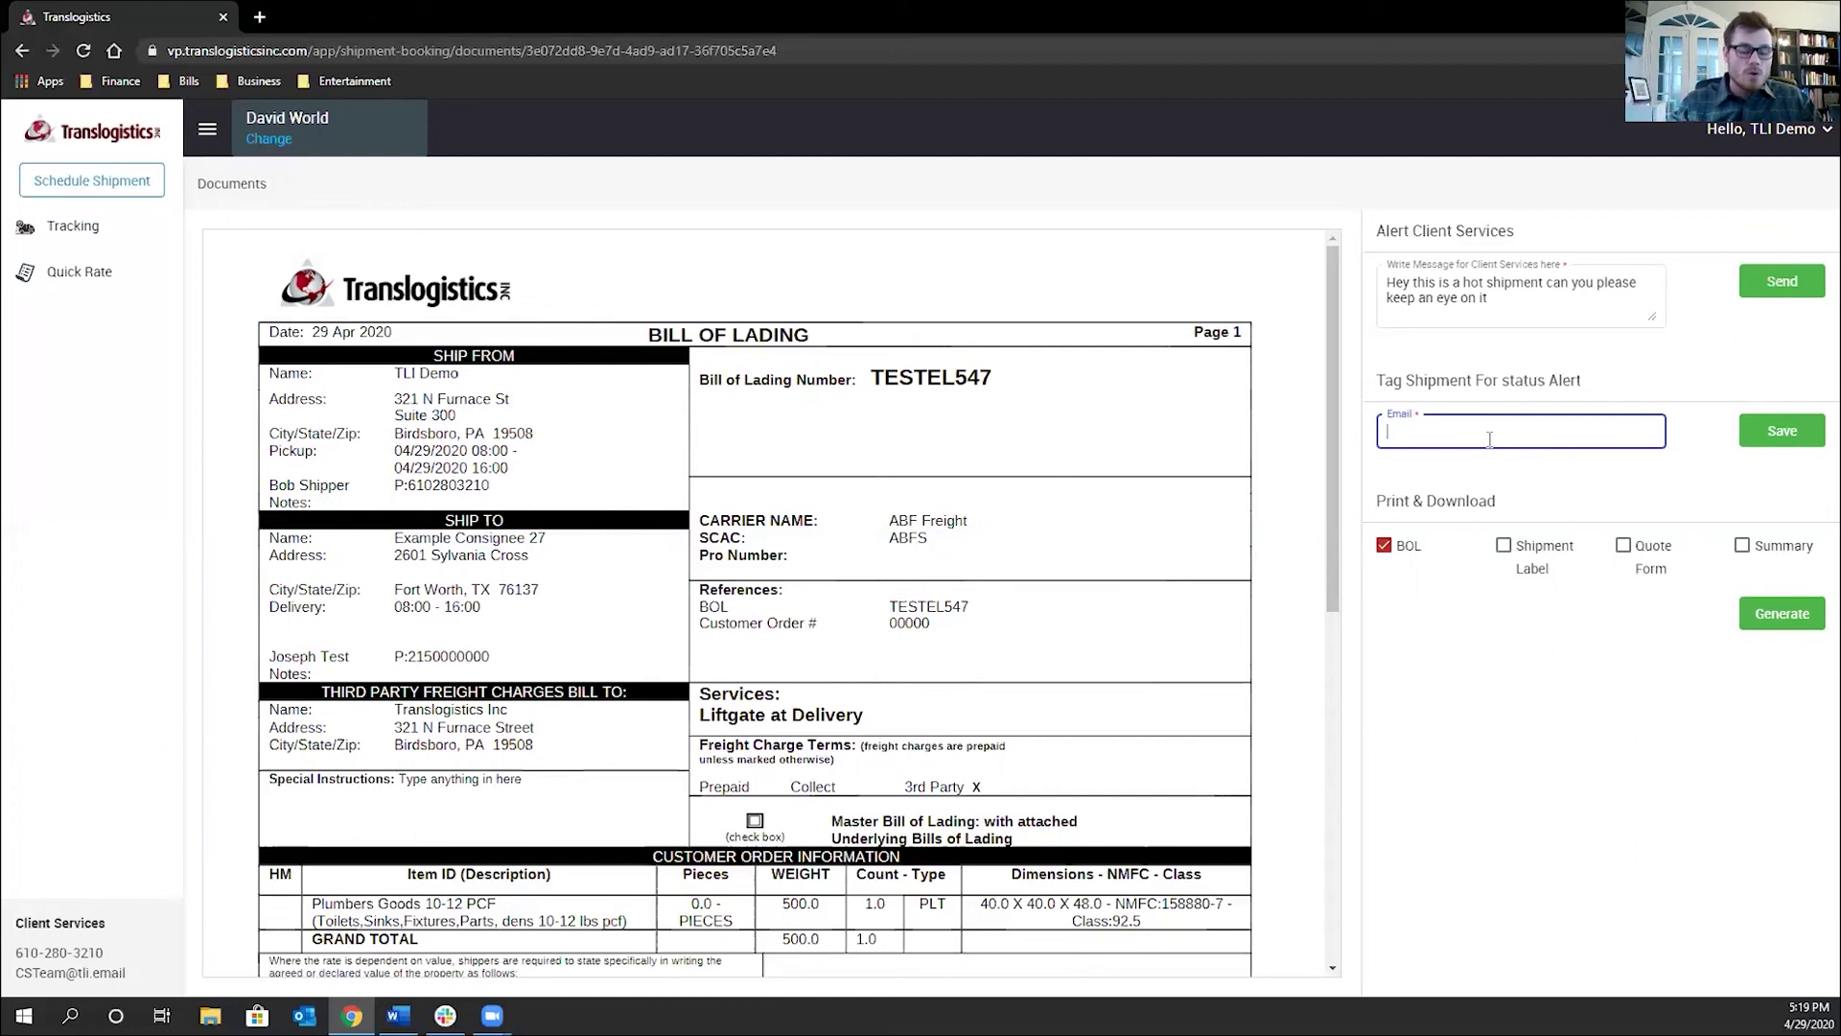
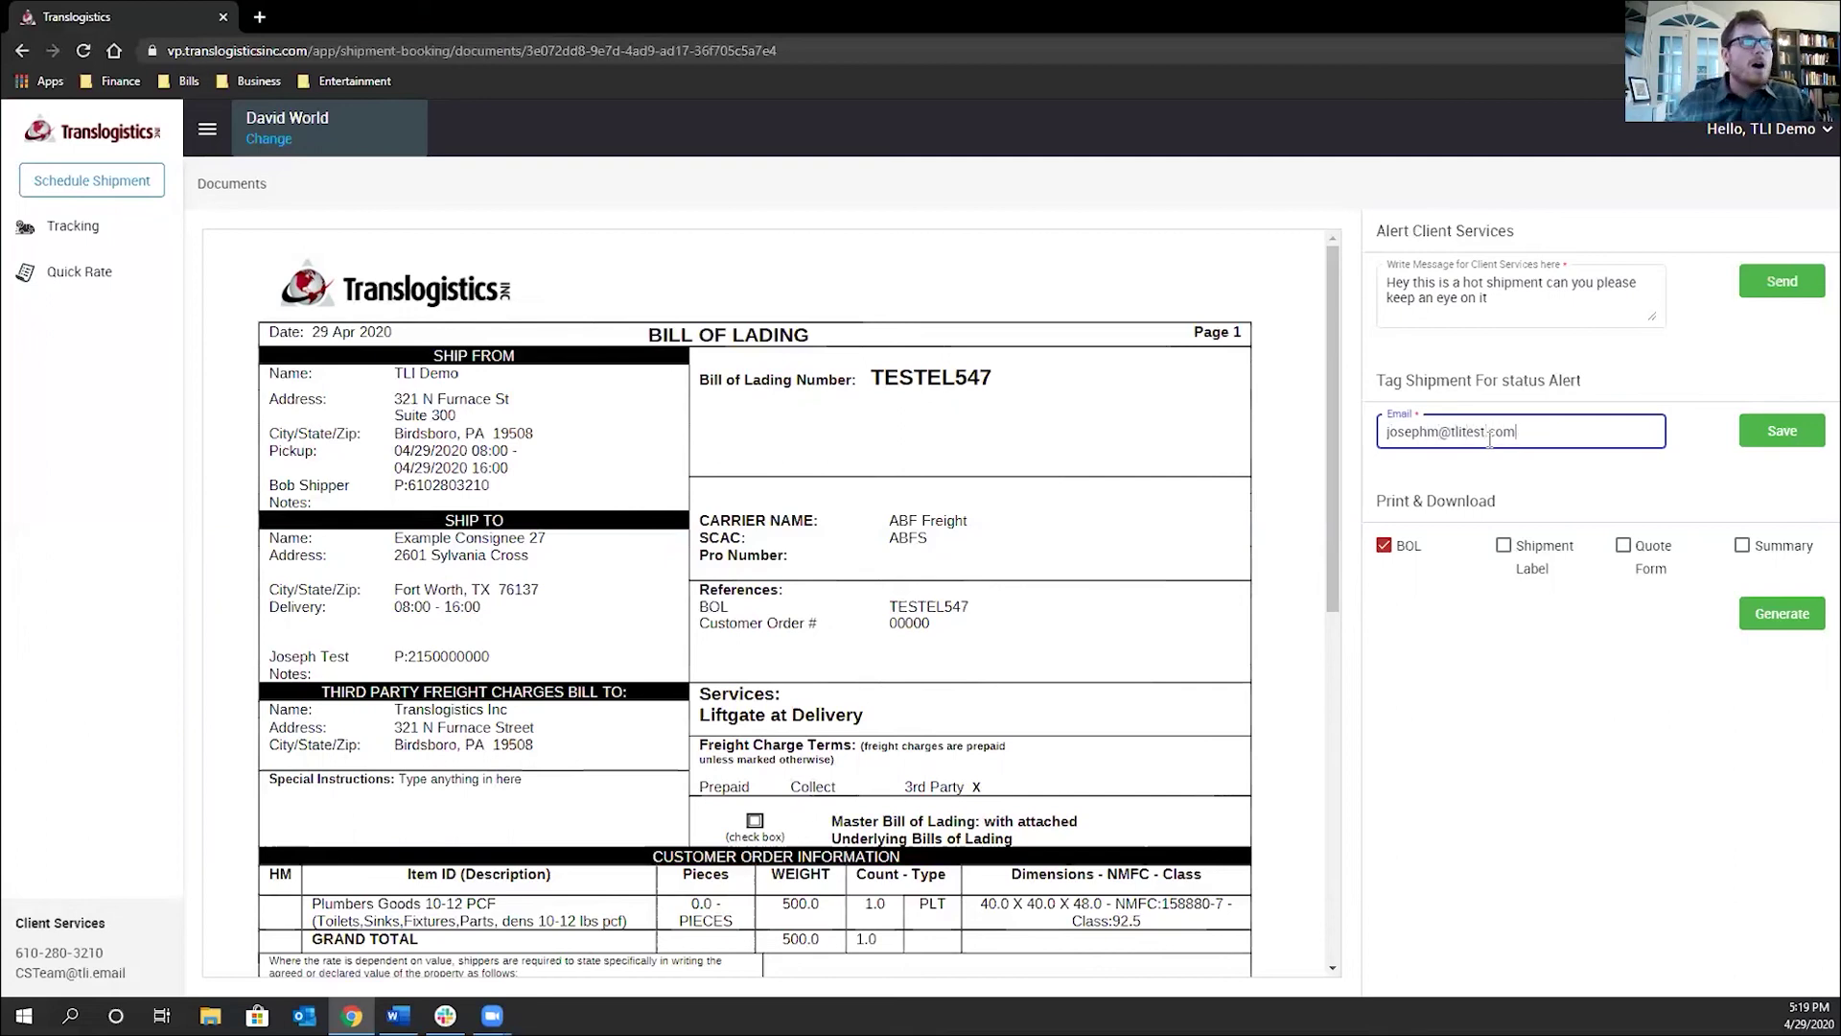
pyautogui.click(1780, 438)
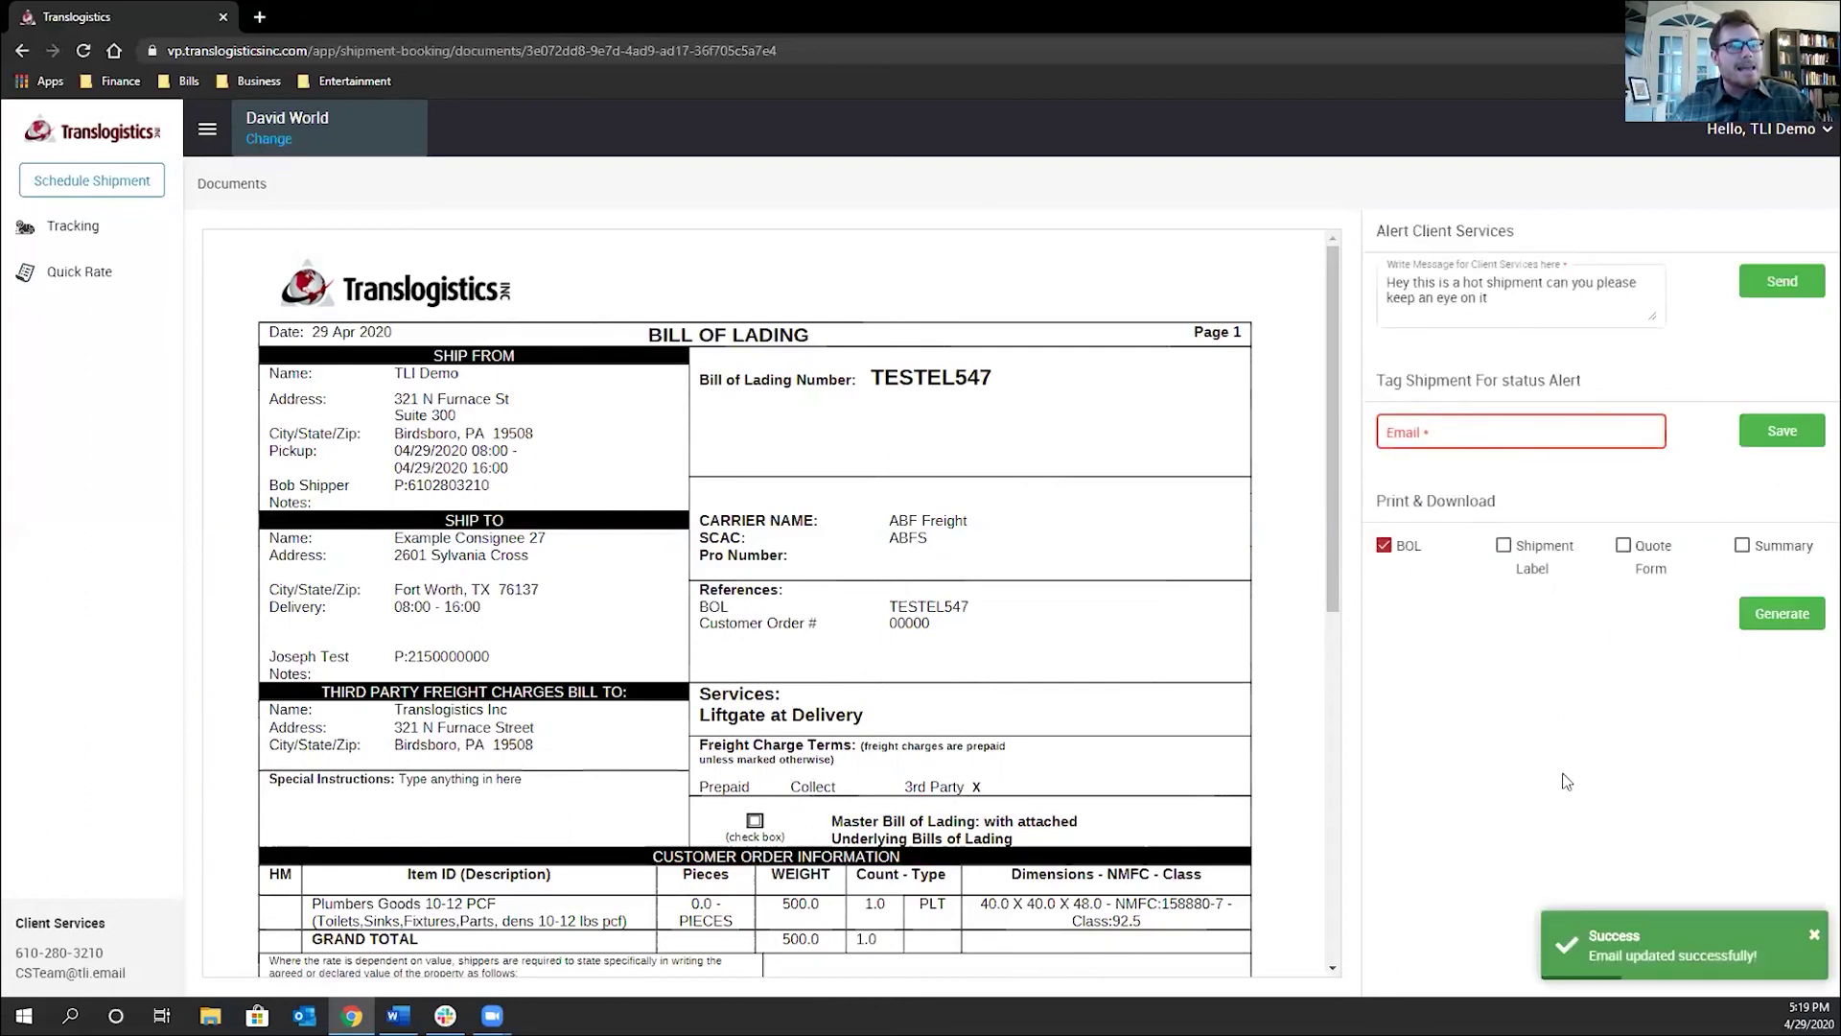
# With BOL checked under Print & Download, generate the TESTEL547 bill of lading PDF
pyautogui.click(1431, 561)
pyautogui.click(1477, 562)
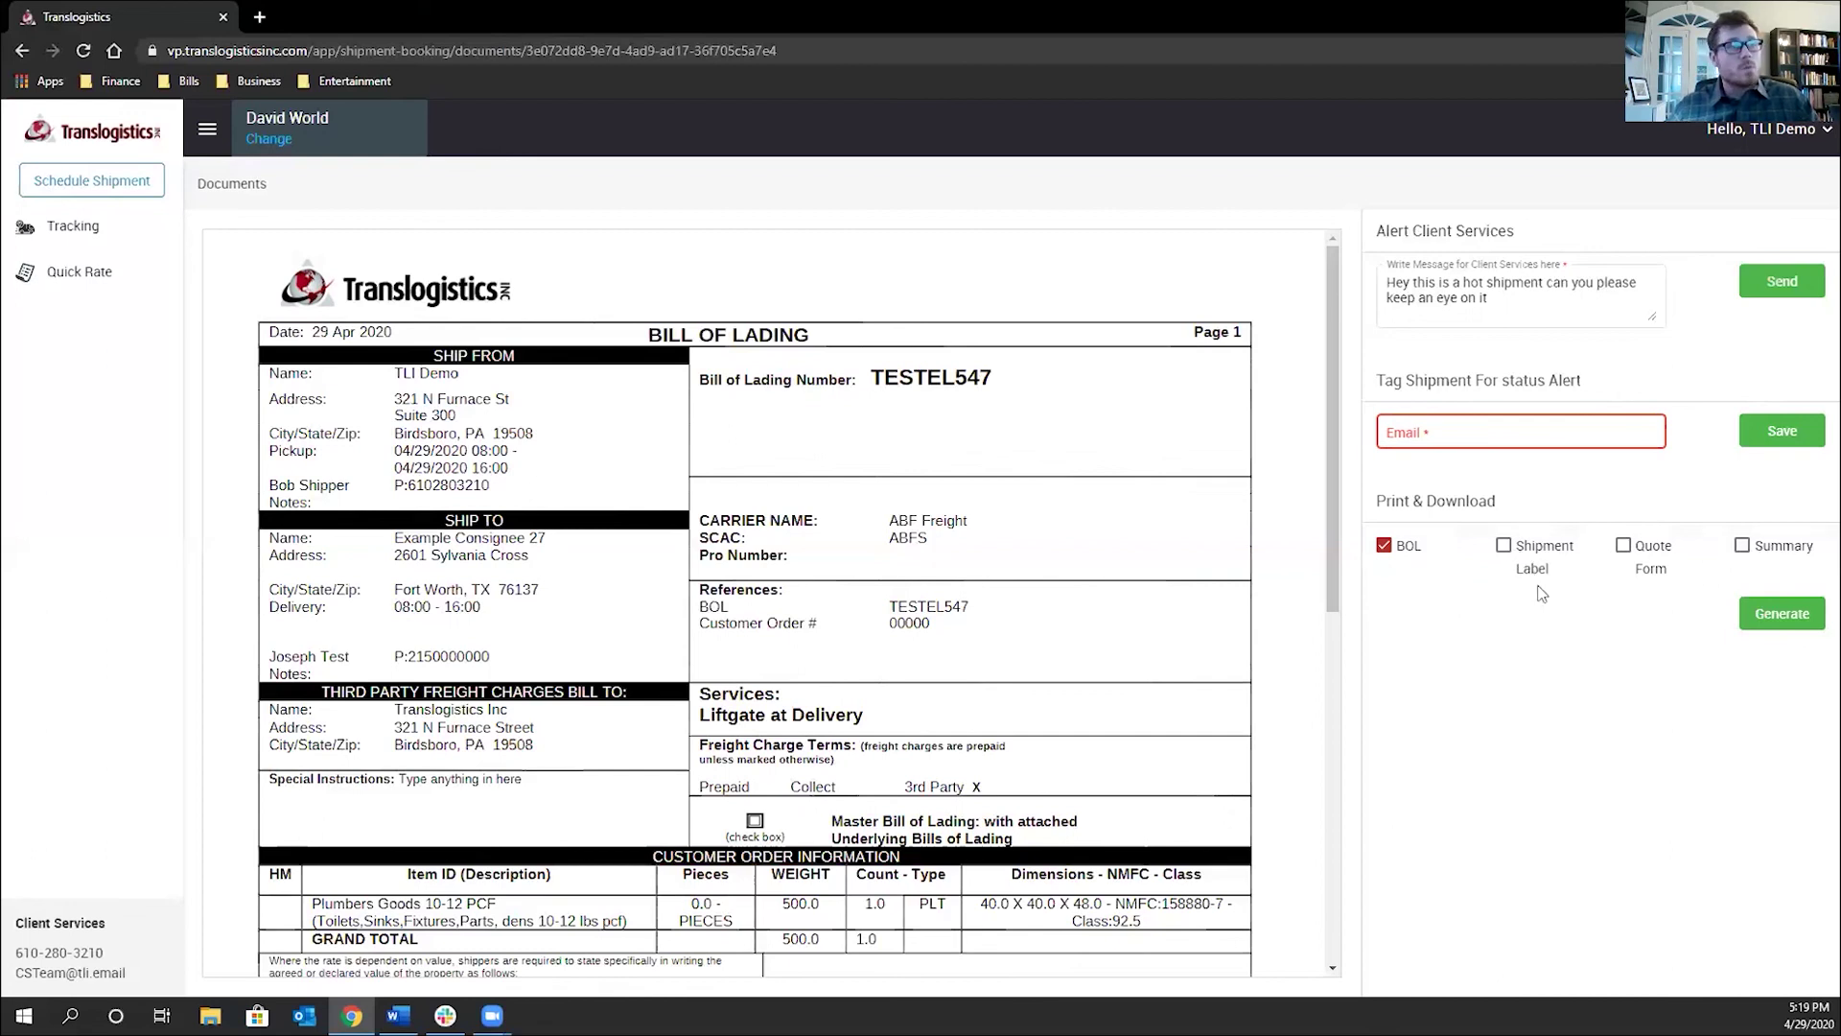
pyautogui.click(1765, 622)
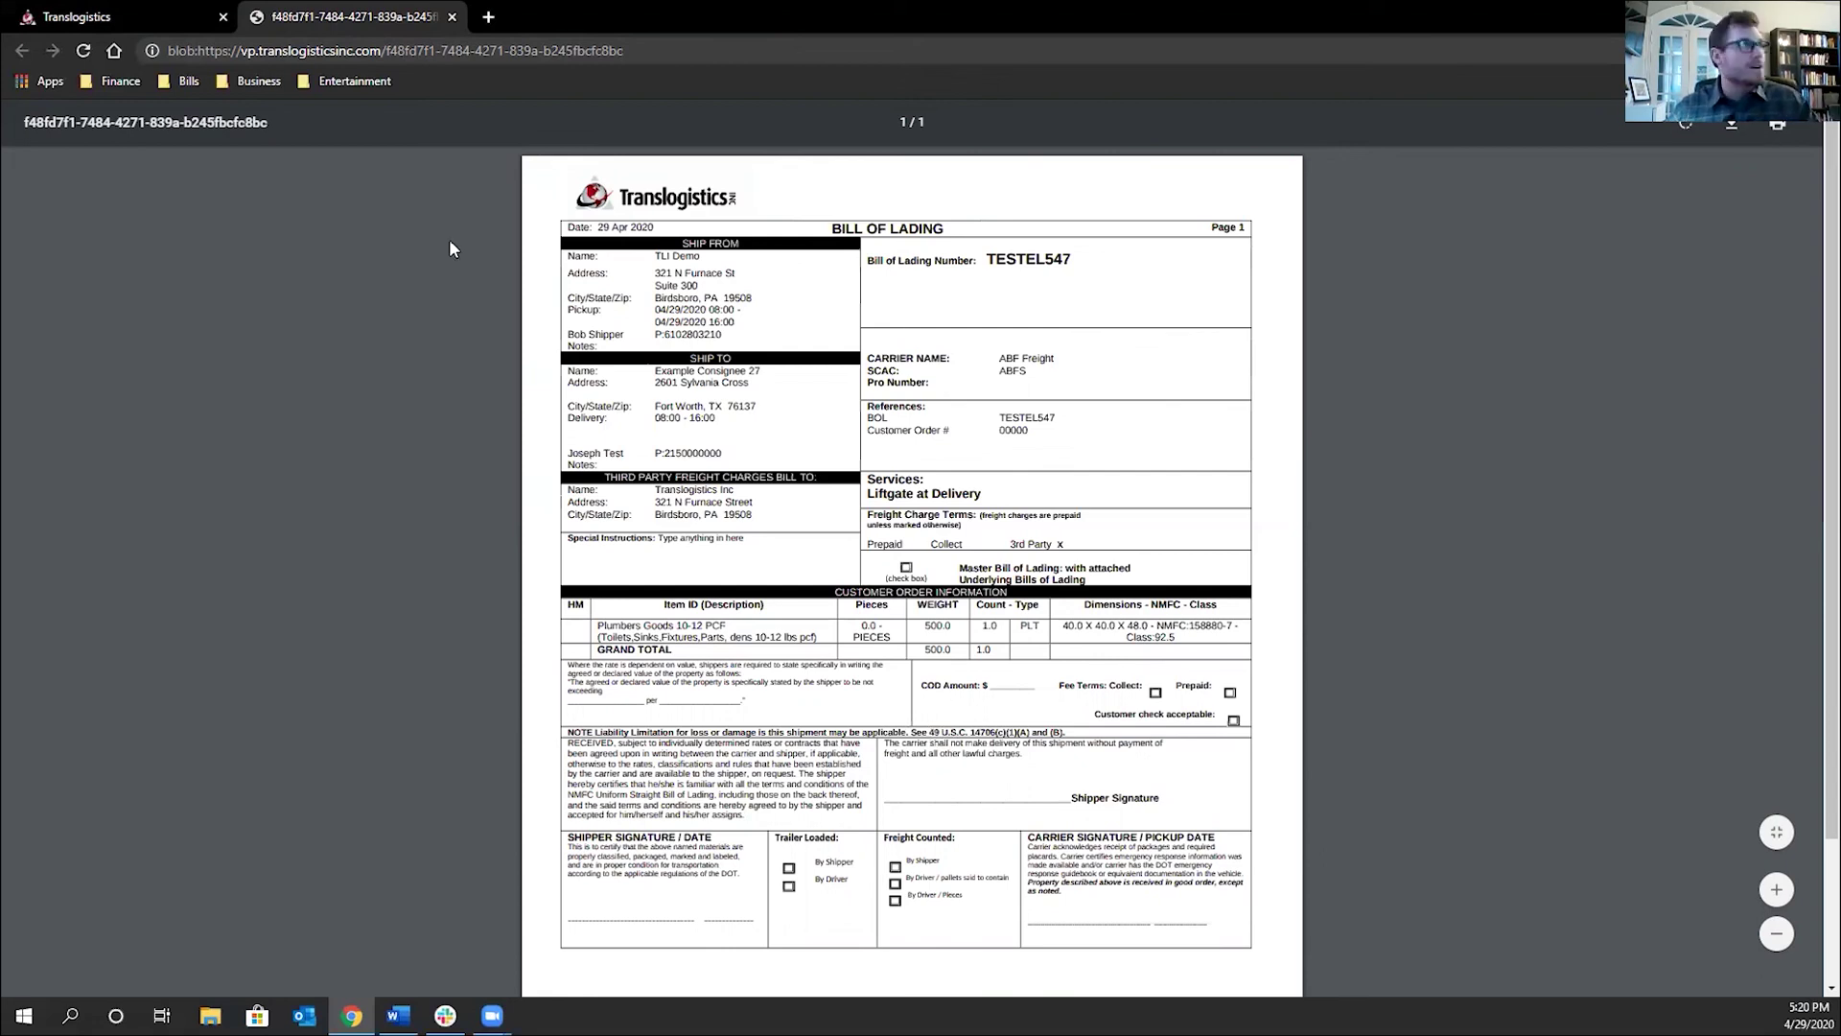
# Return from the PDF to ViewPoint and begin a new LTL Schedule Shipment form at the consignee e-mail
pyautogui.hotkey('ctrl', 'shift', 'Tab')
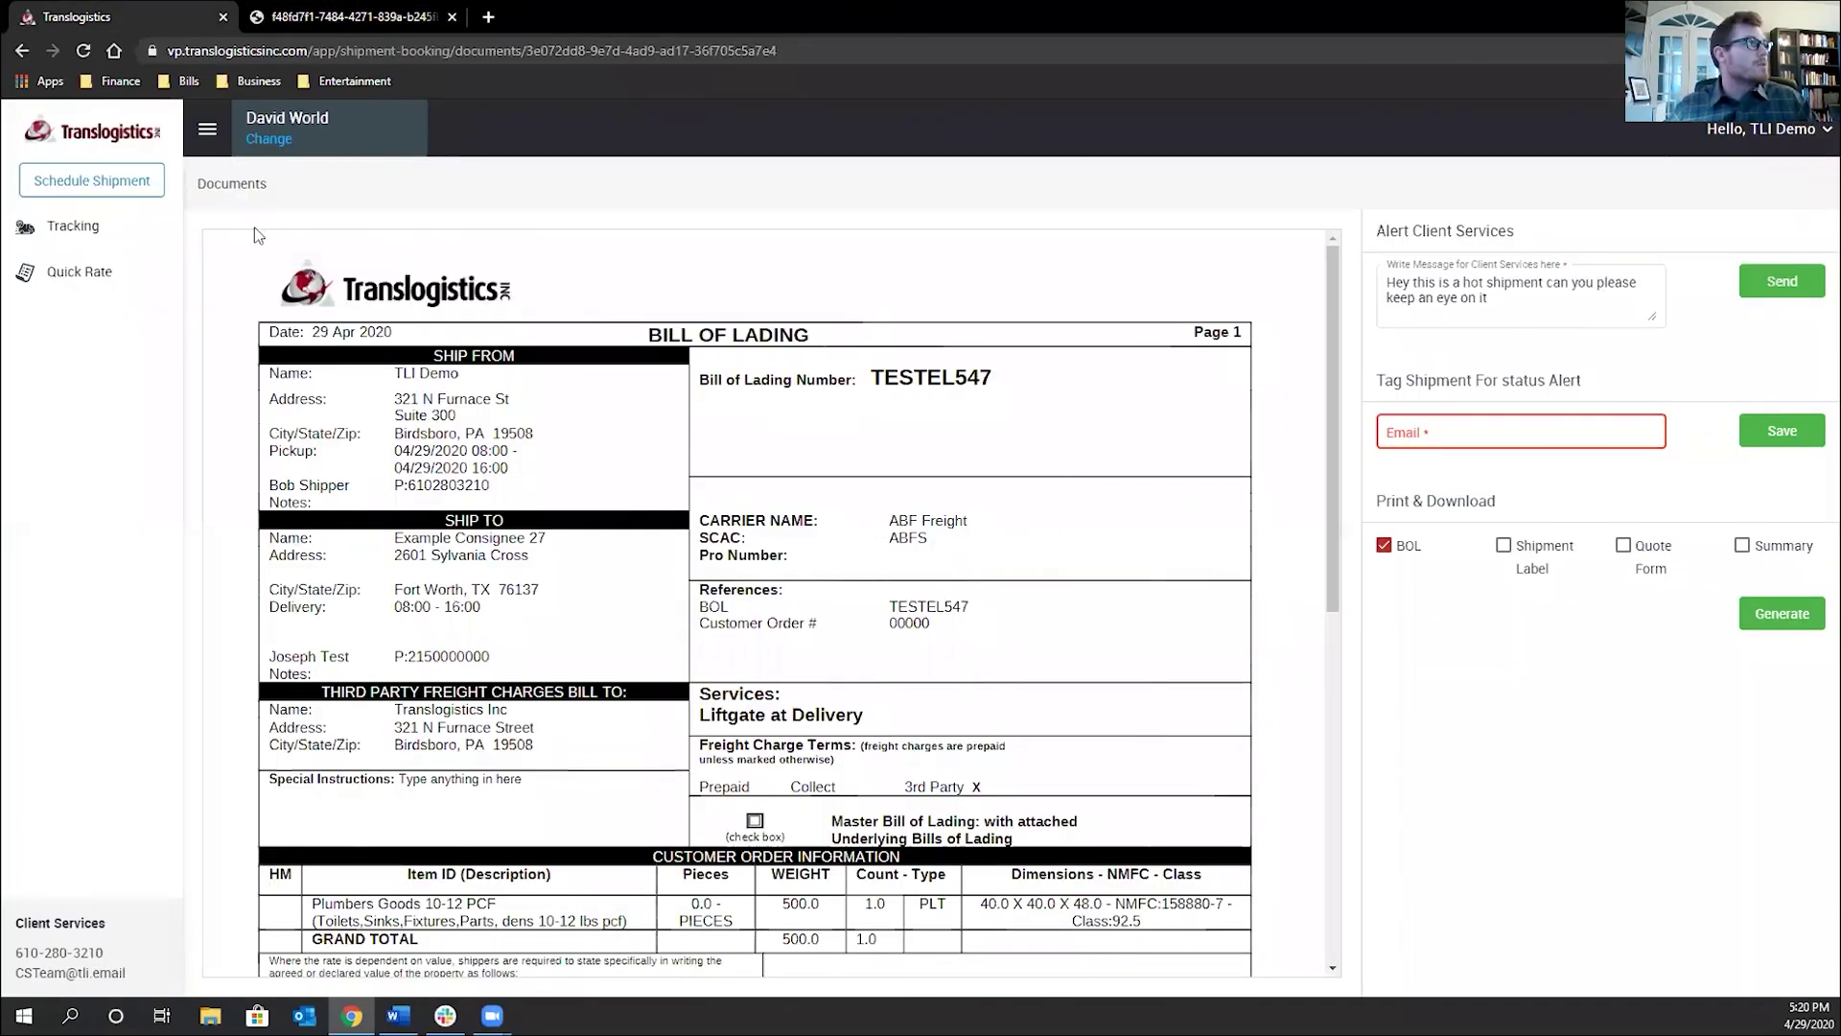
pyautogui.click(107, 188)
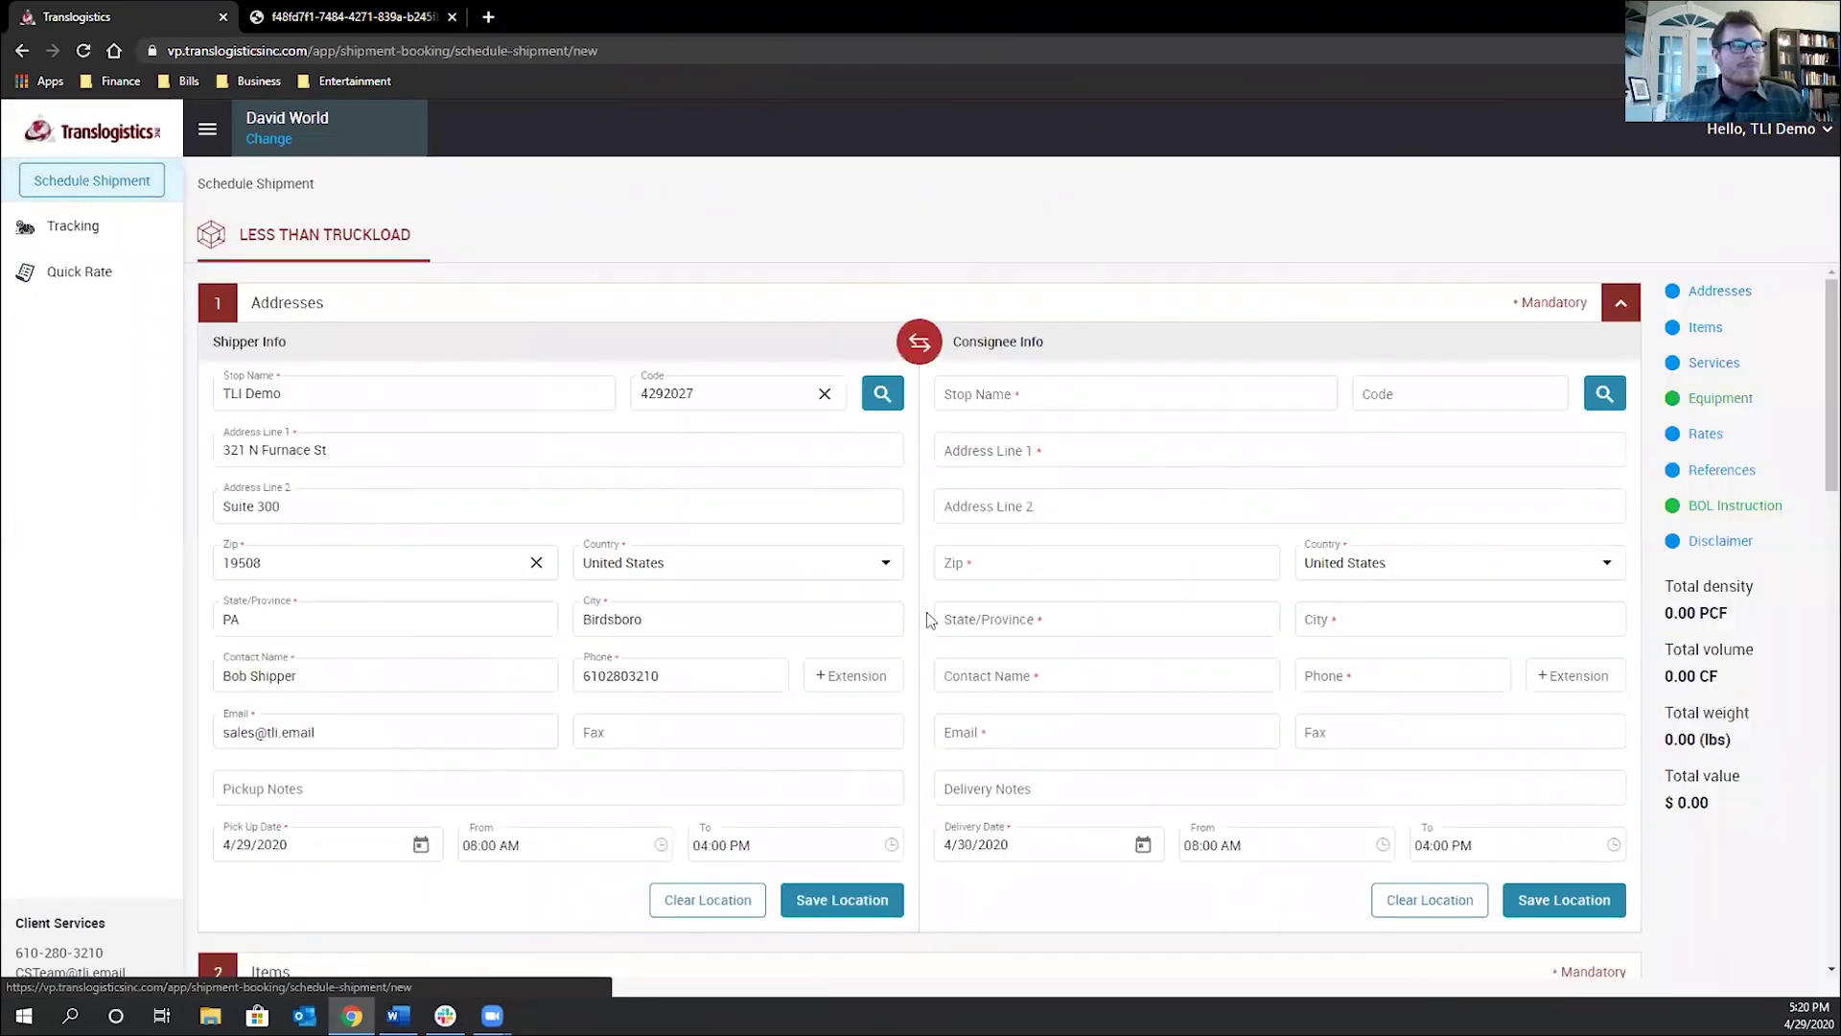
pyautogui.click(988, 734)
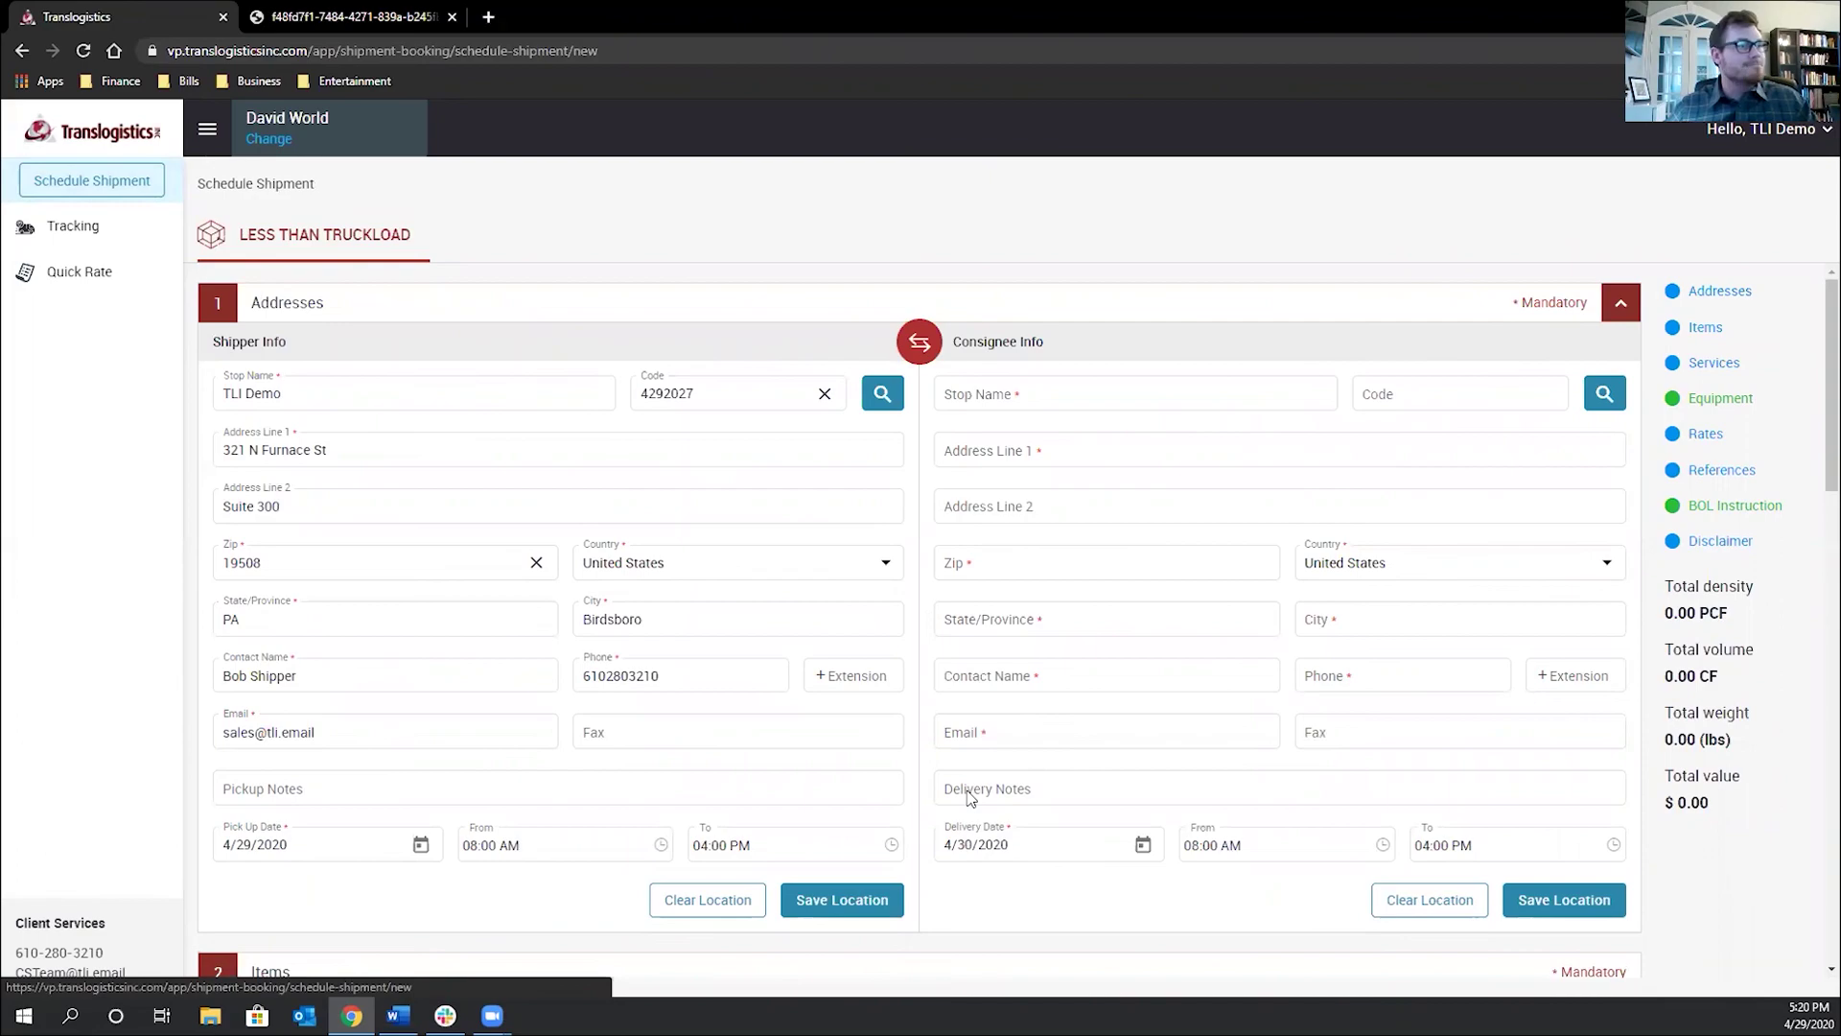